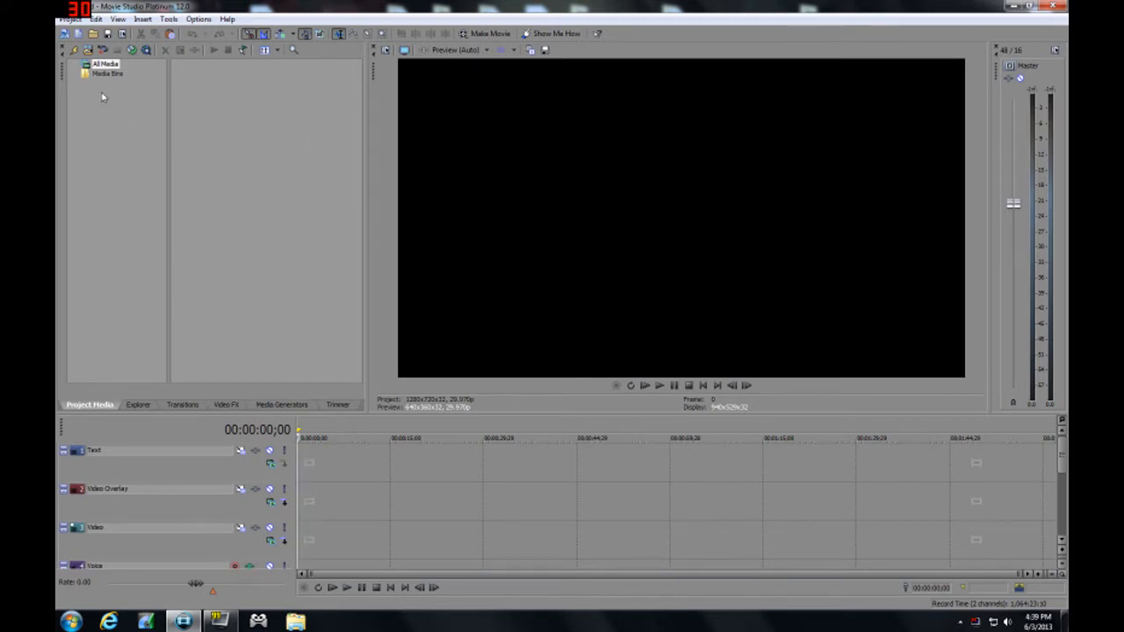
Create a new project with the Internet Video, Internet (HD) preset and name it "How To"
{"action": "left_click", "coordinate": [70, 18]}
{"action": "left_click", "coordinate": [80, 35]}
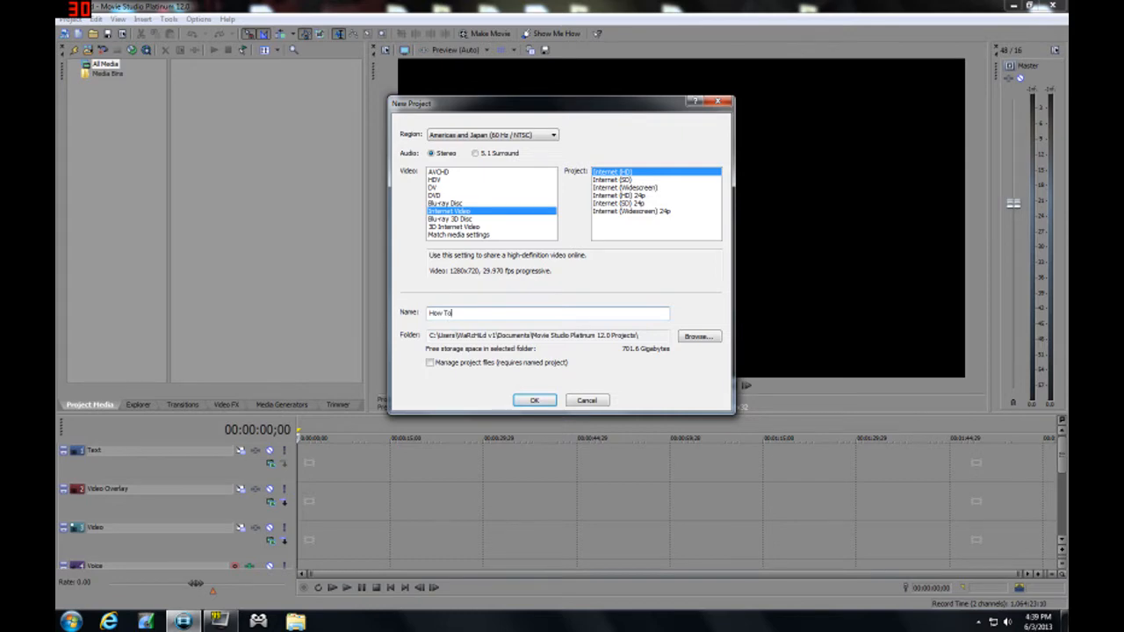
{"action": "key", "text": "Return"}
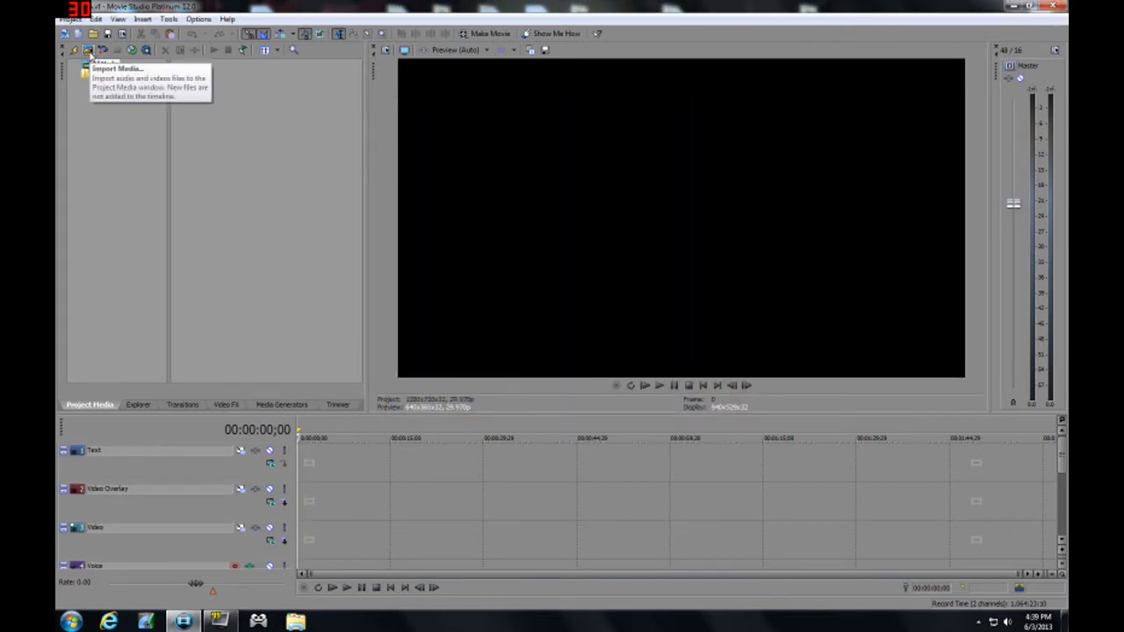
Import the five MP4 clips from 2013_5_13_20_4_58 through 2013_5_13_20_27_50 in the Burg 41 videos folder
{"action": "left_click", "coordinate": [89, 52]}
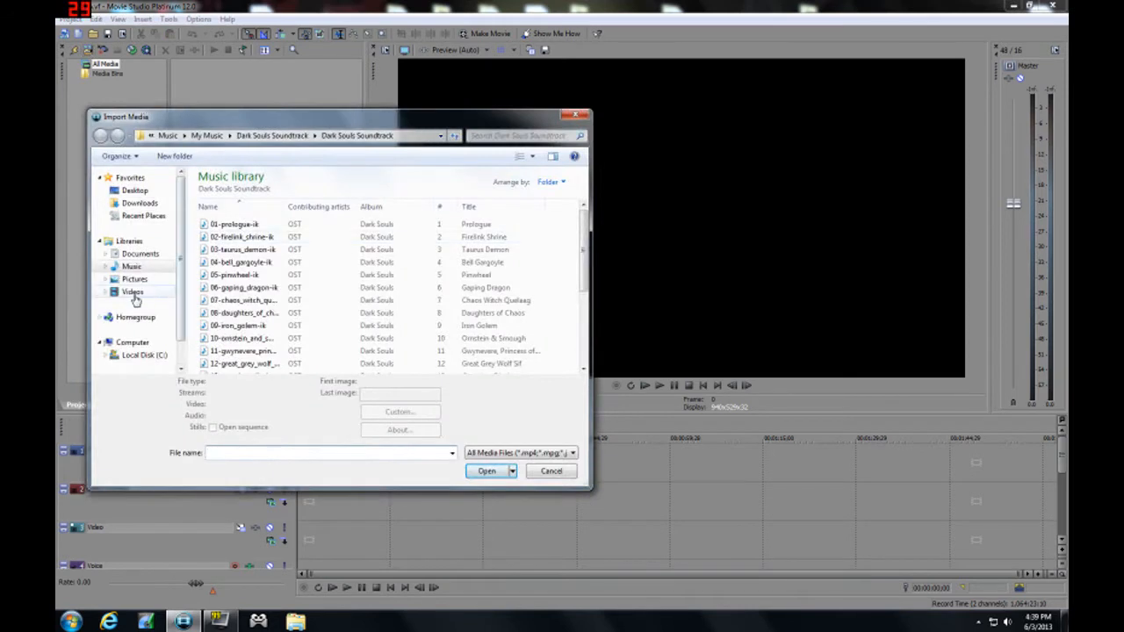
{"action": "left_click", "coordinate": [133, 293]}
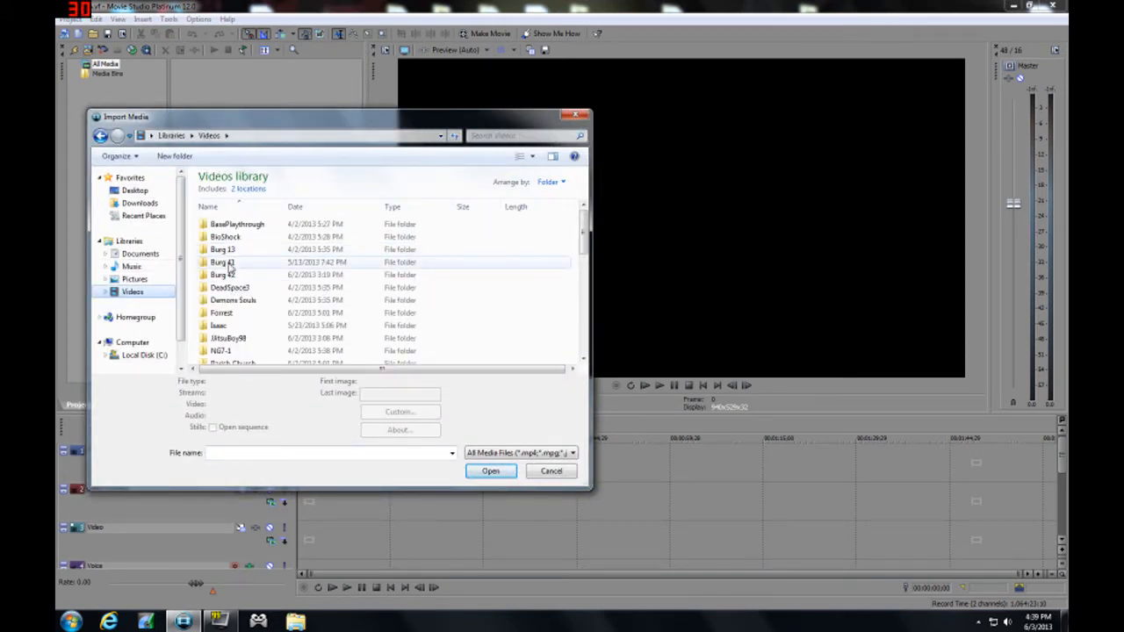
{"action": "double_click", "coordinate": [230, 263]}
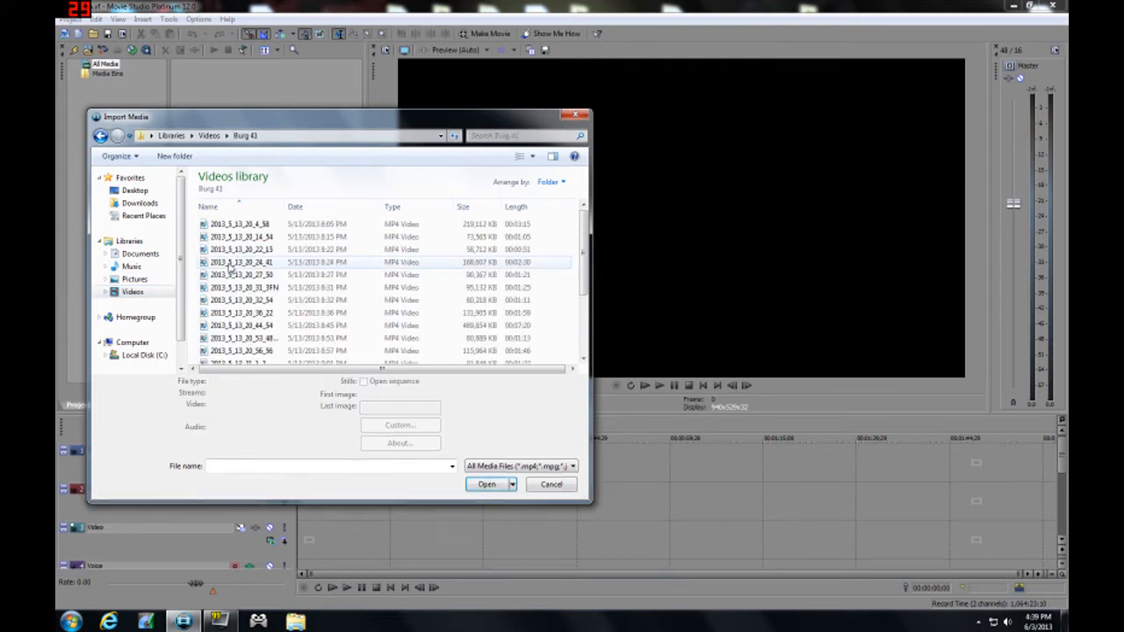
{"action": "left_click", "coordinate": [233, 225]}
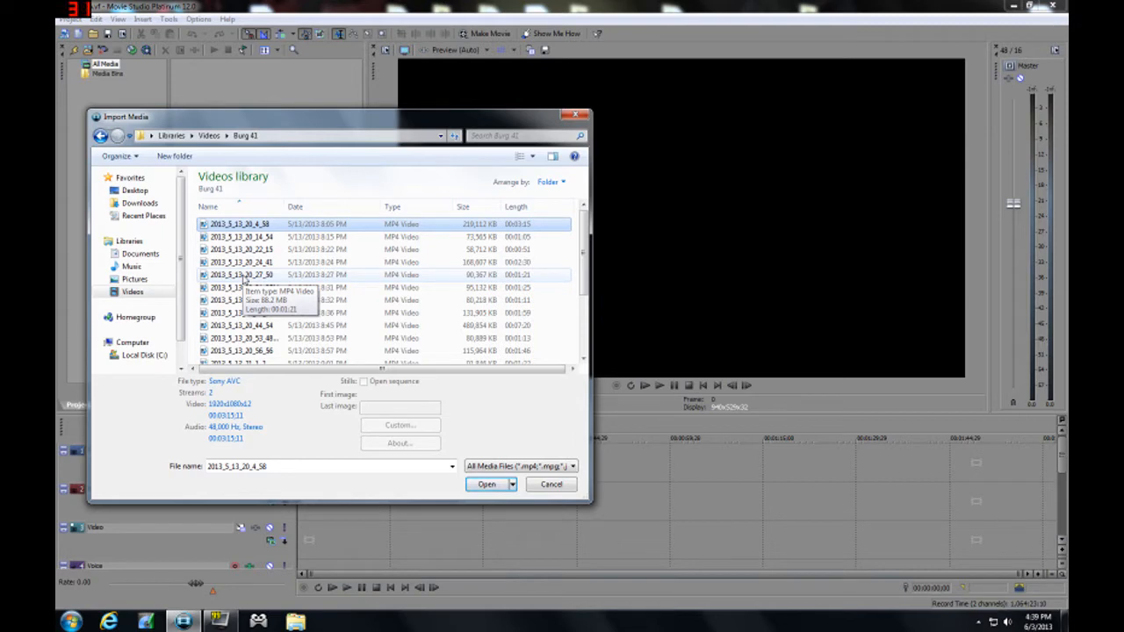
{"action": "left_click", "coordinate": [247, 275], "text": "shift"}
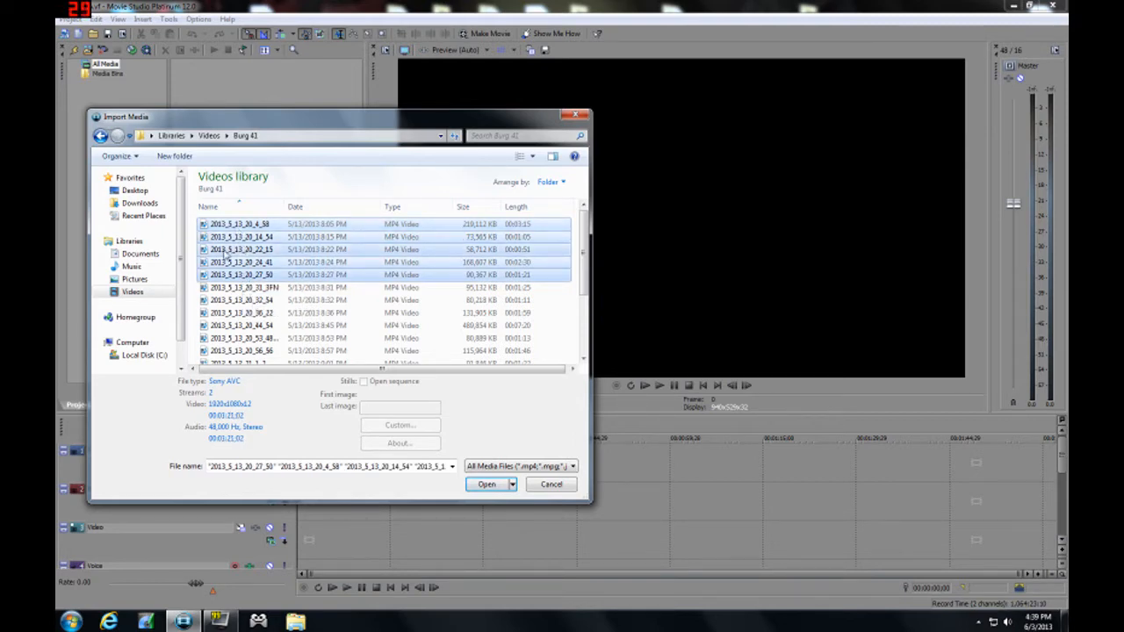
{"action": "left_click", "coordinate": [487, 486]}
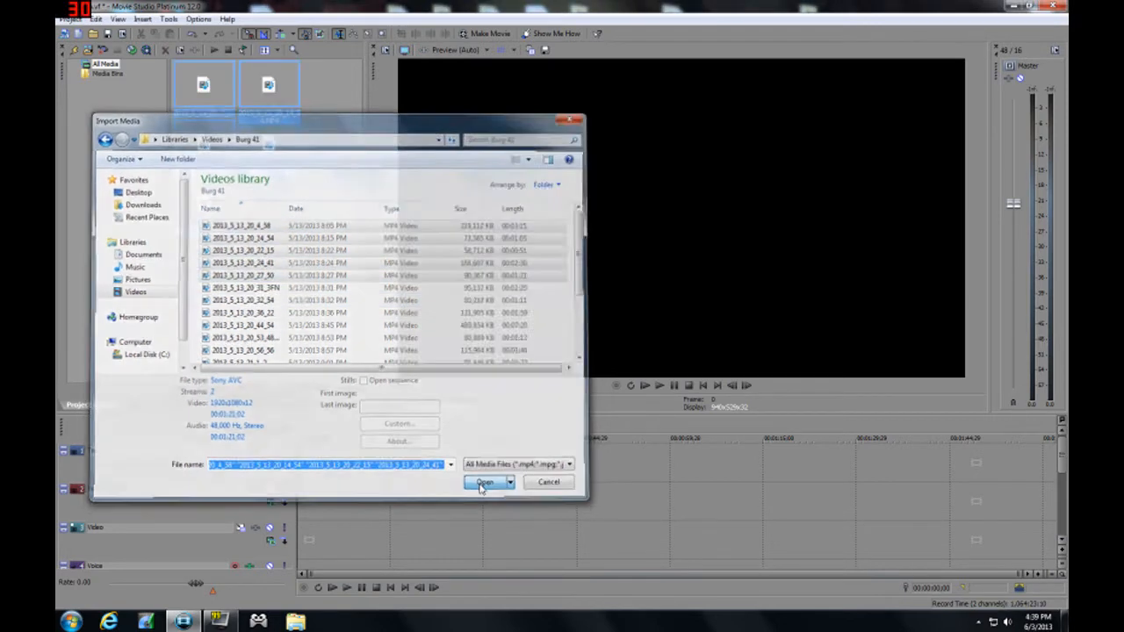
Import the IntroWaR2Fixed video from the My Videos folder into the project media
{"action": "left_click", "coordinate": [88, 50]}
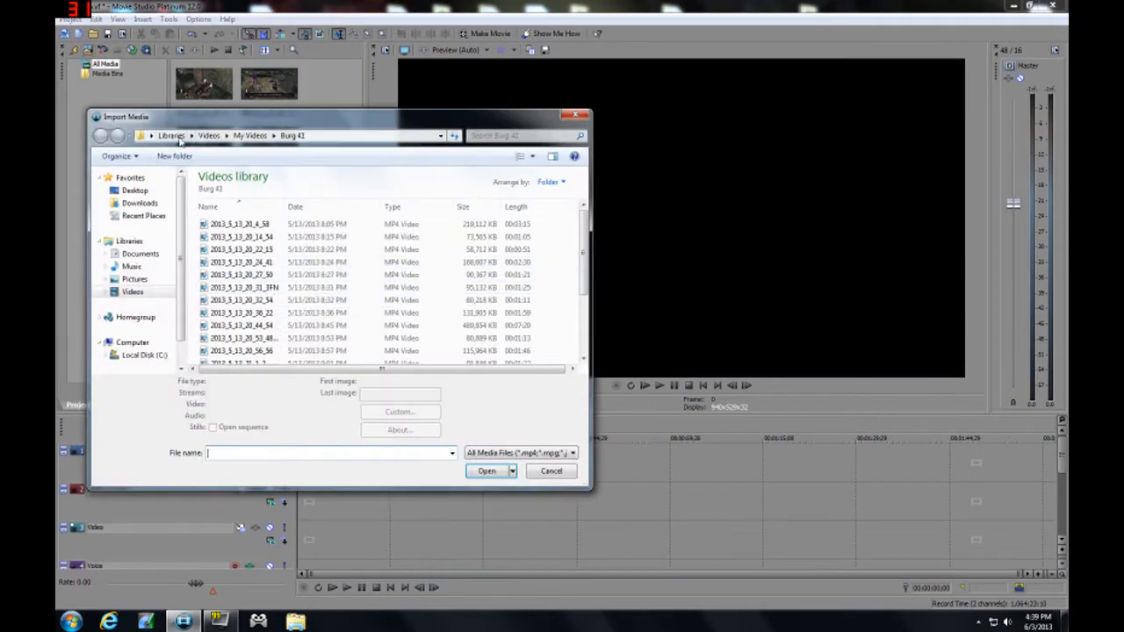
{"action": "left_click", "coordinate": [250, 135]}
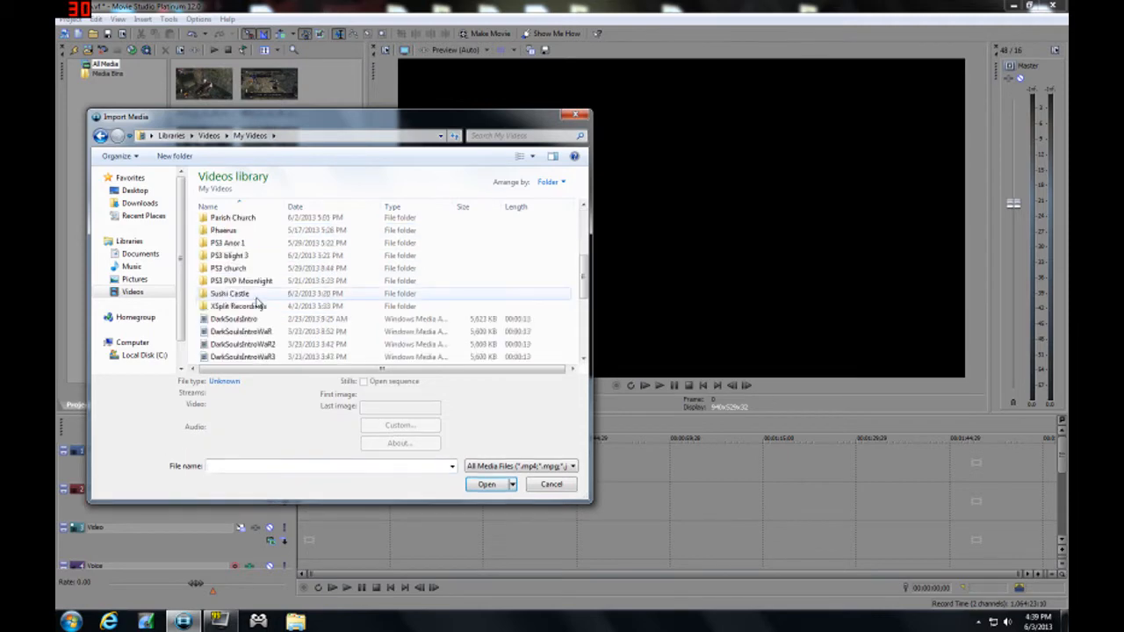
{"action": "scroll", "coordinate": [256, 303], "scroll_direction": "down", "scroll_amount": 3}
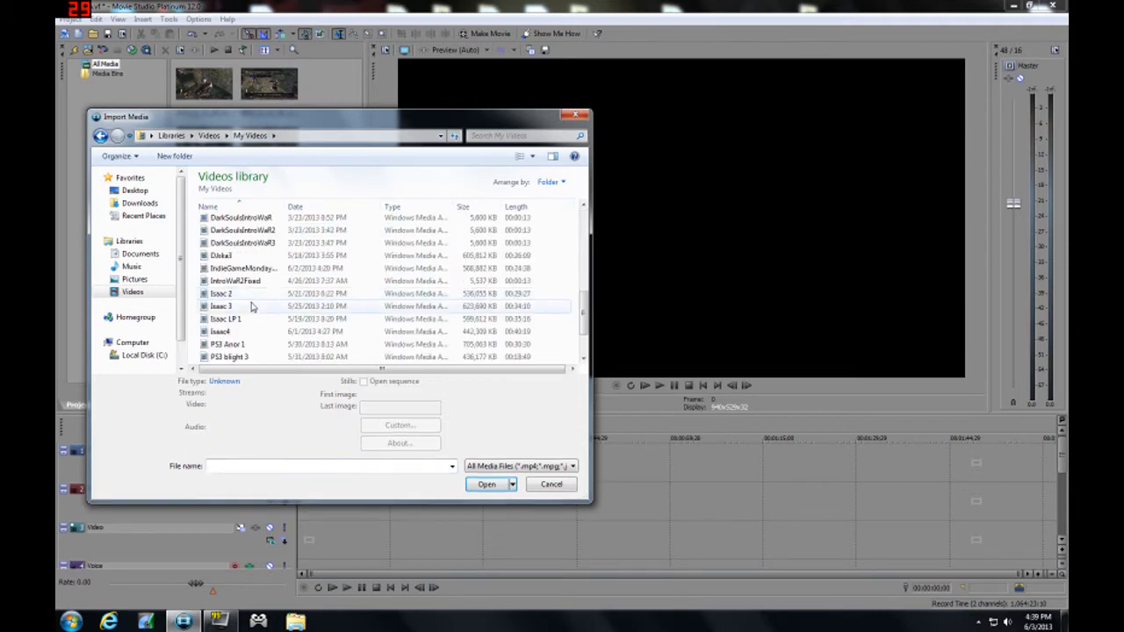
{"action": "double_click", "coordinate": [236, 281]}
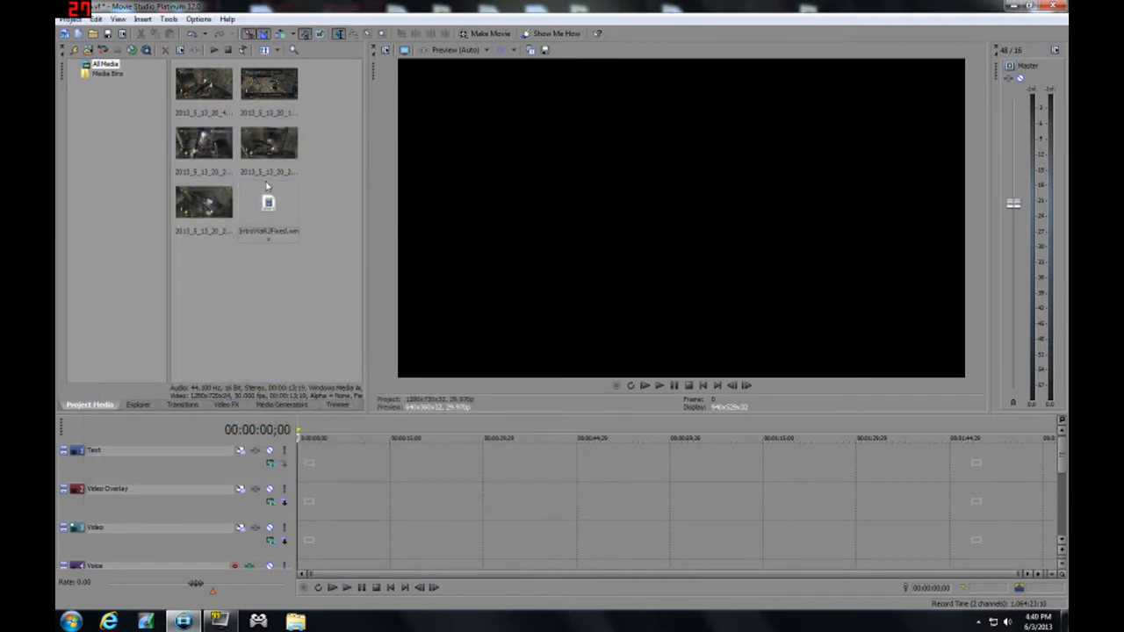
Place the IntroWaR2Fixed clip at the very start of the Video track
{"action": "left_click_drag", "start_coordinate": [264, 206], "coordinate": [305, 303]}
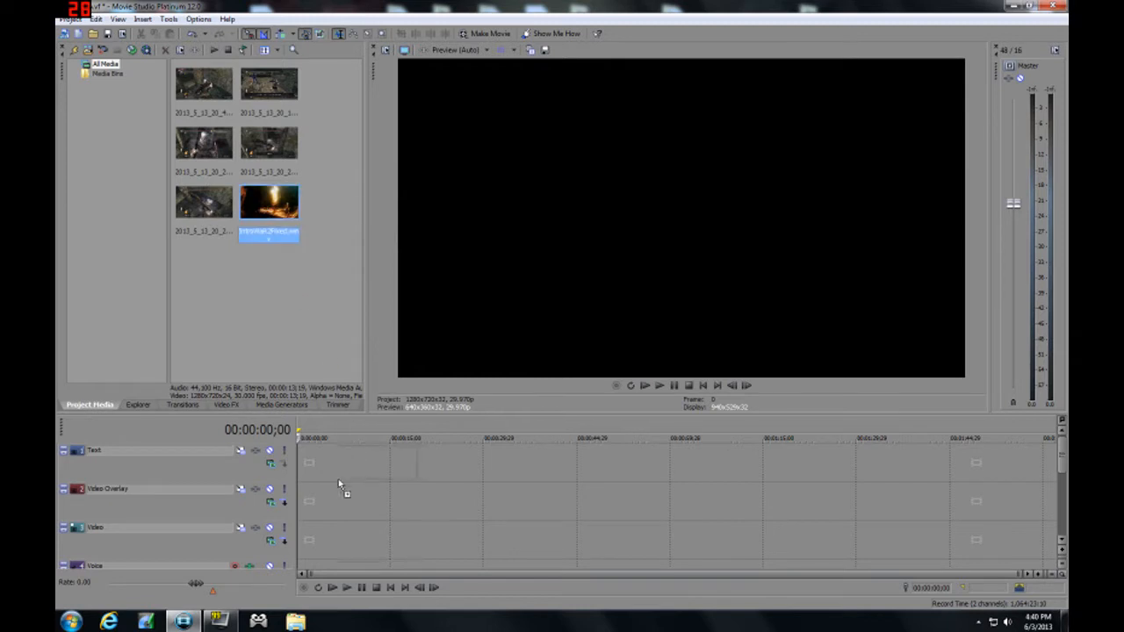
{"action": "mouse_move", "coordinate": [305, 524]}
{"action": "left_mouse_down"}
{"action": "mouse_move", "coordinate": [288, 534]}
{"action": "mouse_move", "coordinate": [304, 538]}
{"action": "left_mouse_up"}
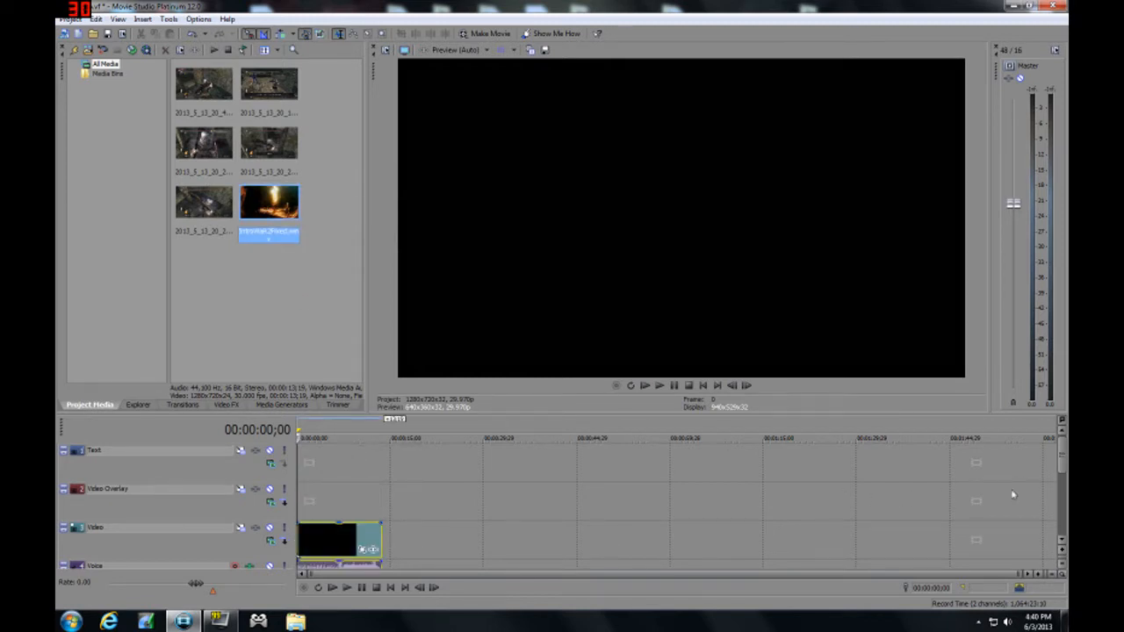
{"action": "left_click_drag", "start_coordinate": [1064, 464], "coordinate": [1064, 486]}
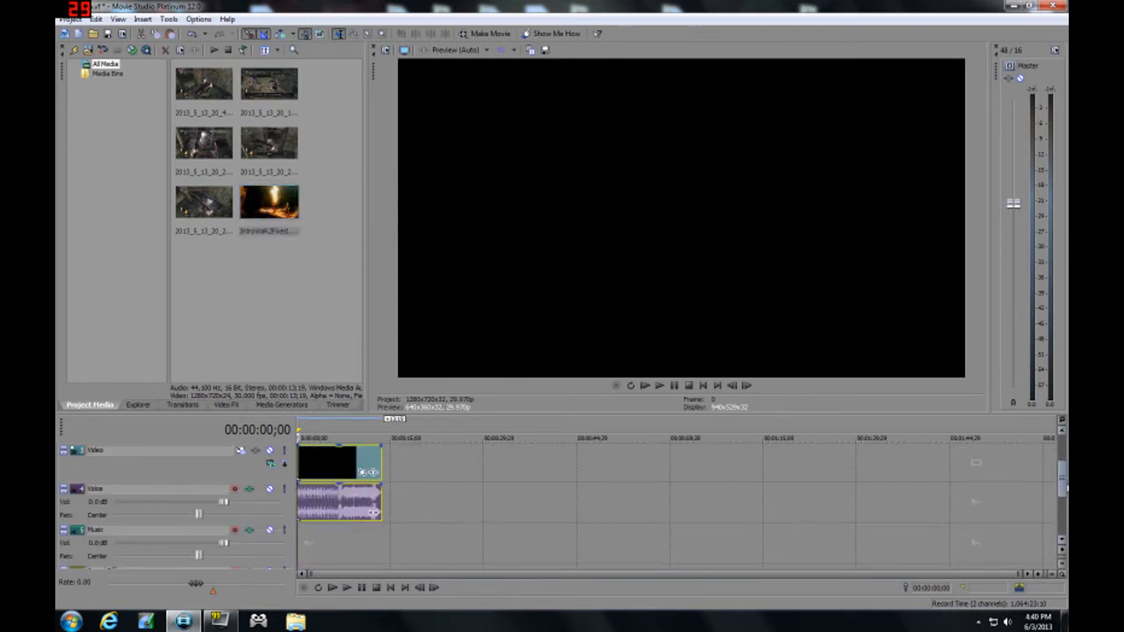
{"action": "left_click", "coordinate": [348, 542]}
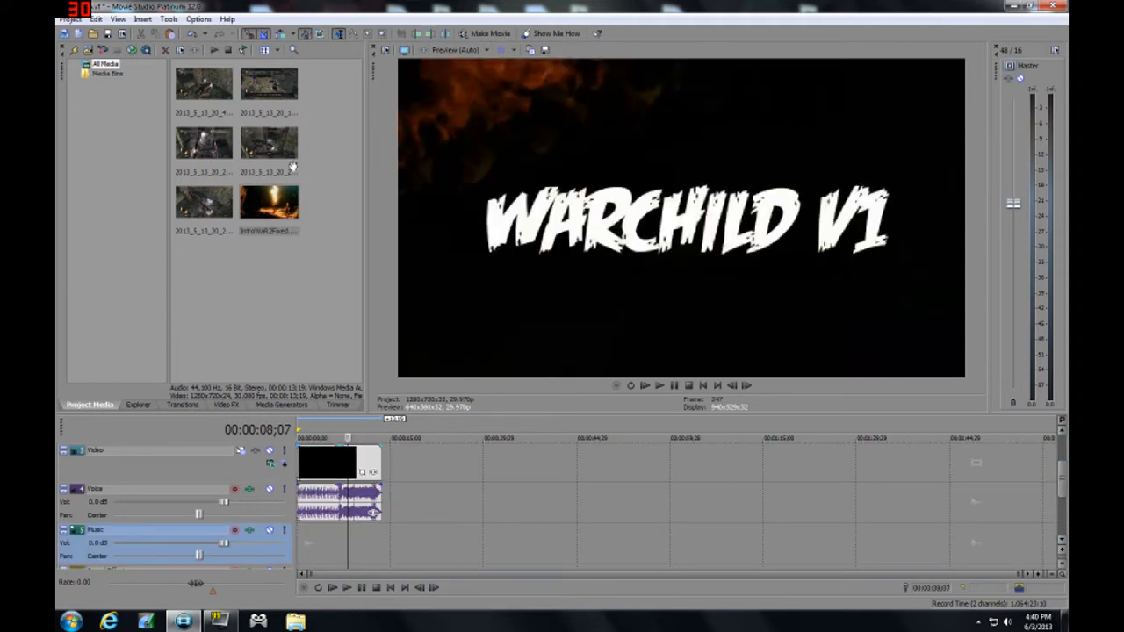
Add all five gameplay clips together to the Video track, in order, directly after the intro
{"action": "left_click", "coordinate": [203, 212]}
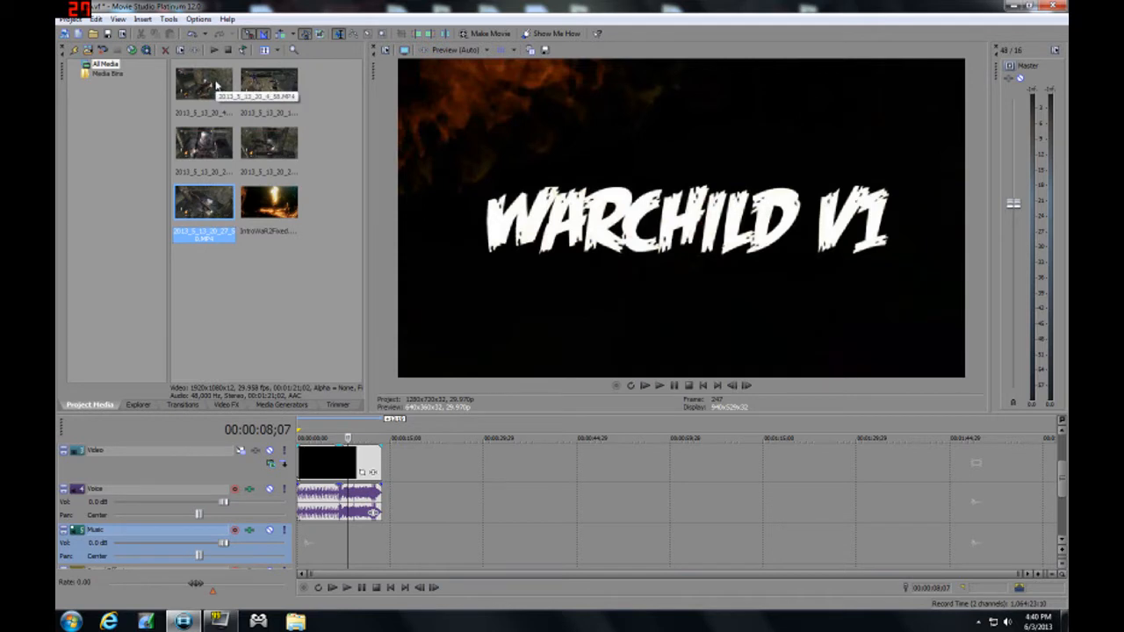
{"action": "left_click", "coordinate": [215, 84], "text": "shift"}
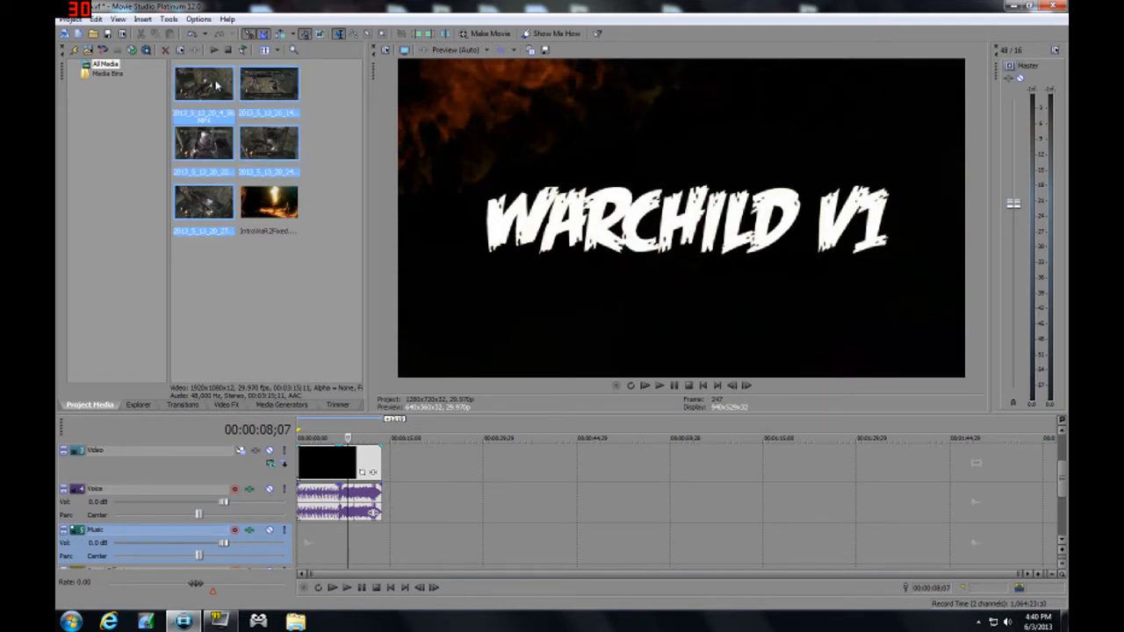
{"action": "left_click_drag", "start_coordinate": [359, 264], "coordinate": [391, 461]}
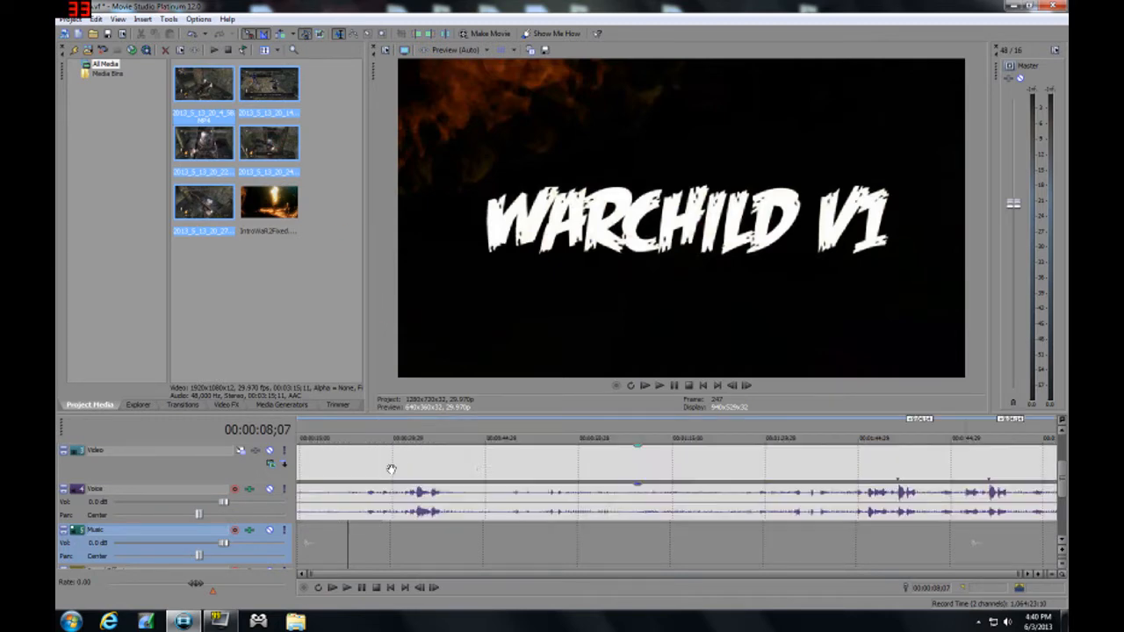
{"action": "left_click", "coordinate": [580, 533]}
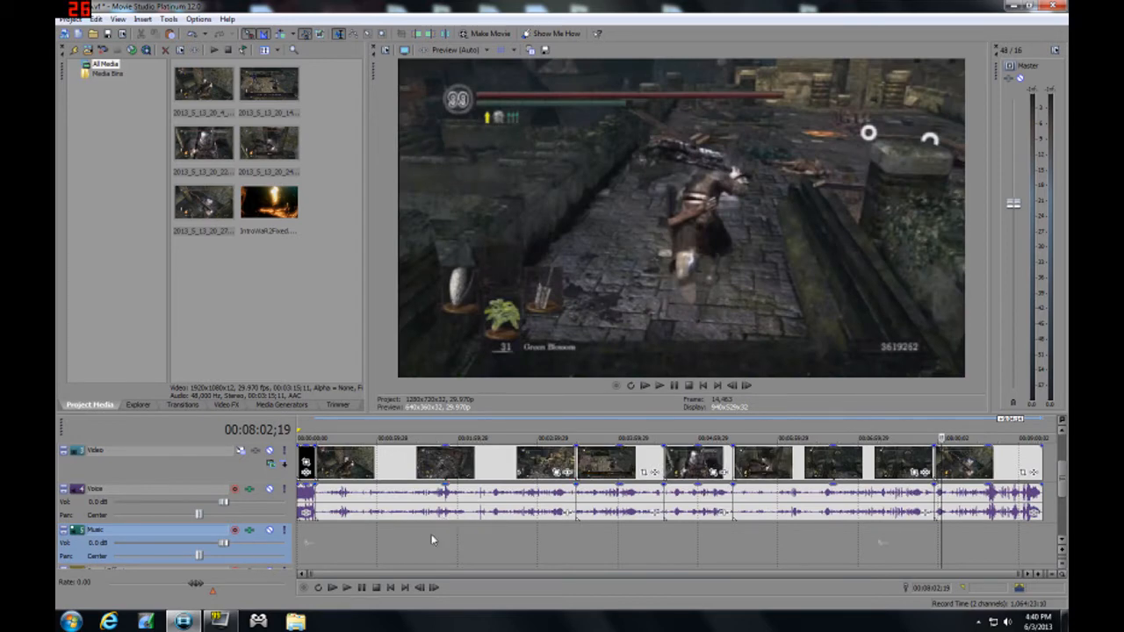
Delete the first gameplay clip's opening section, from the end of the intro to 00:02:36;26
{"action": "left_click", "coordinate": [319, 536]}
{"action": "scroll", "coordinate": [372, 536], "scroll_direction": "up", "scroll_amount": 2}
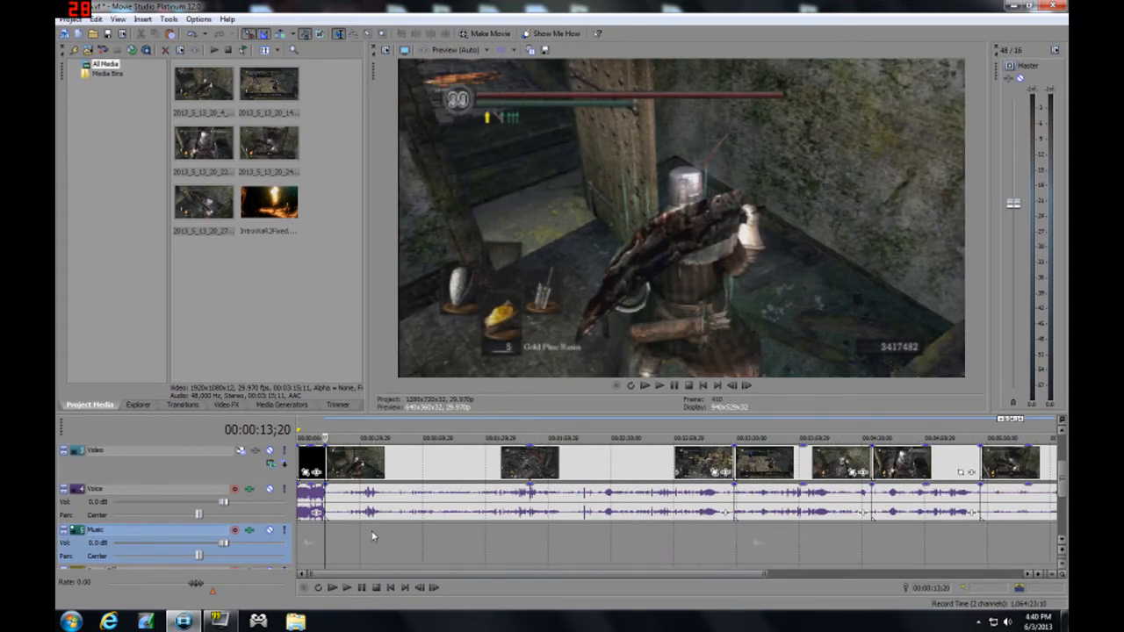
{"action": "scroll", "coordinate": [372, 537], "scroll_direction": "up", "scroll_amount": 2}
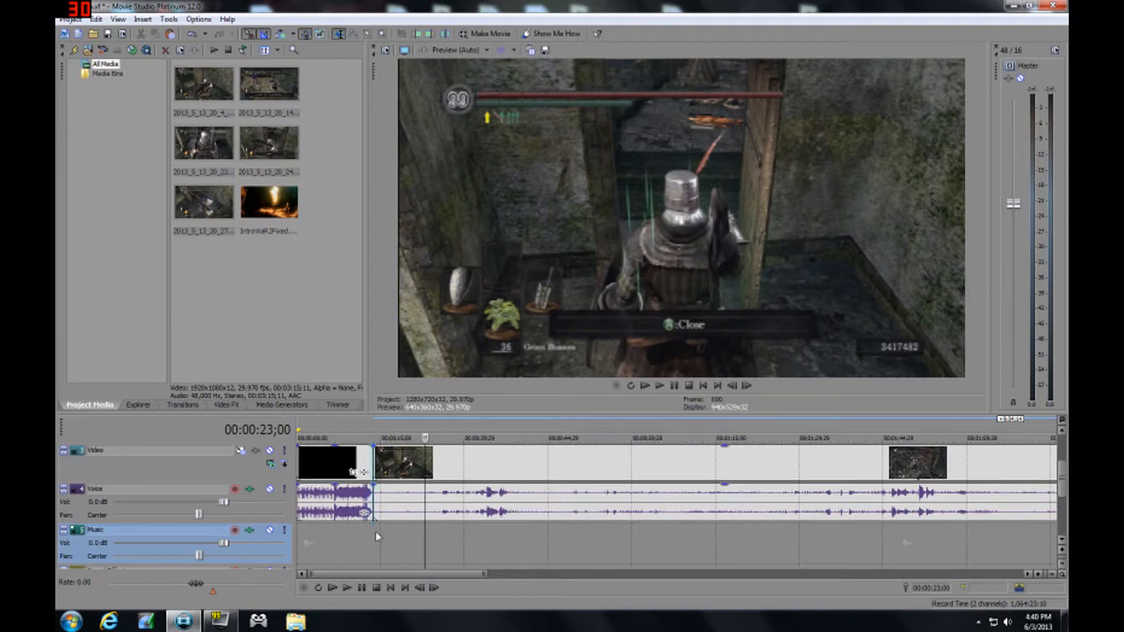
{"action": "left_click_drag", "start_coordinate": [376, 536], "coordinate": [833, 518]}
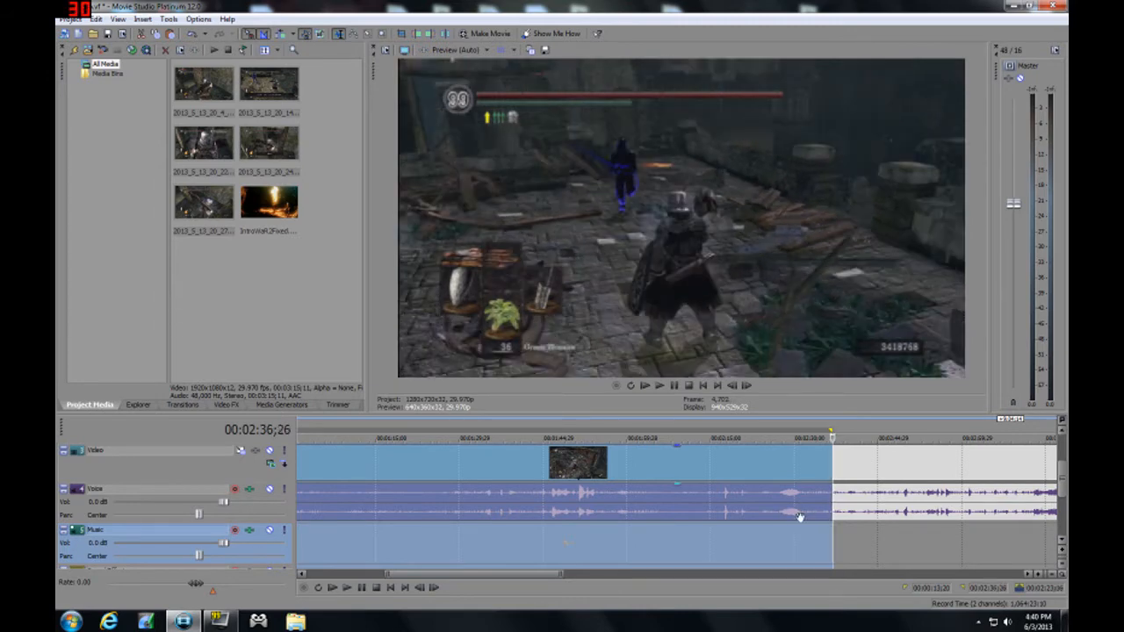
{"action": "key", "text": "Delete"}
Move the remaining part of the first gameplay clip back against the end of the intro
{"action": "left_click", "coordinate": [751, 531]}
{"action": "scroll", "coordinate": [752, 531], "scroll_direction": "down", "scroll_amount": 4}
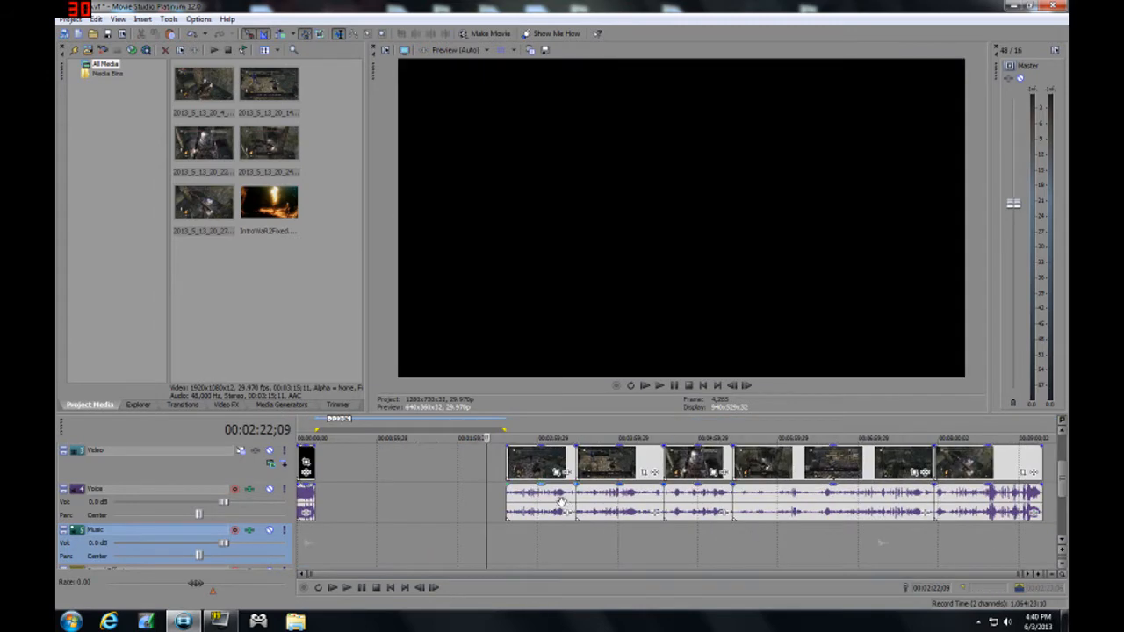
{"action": "left_click_drag", "start_coordinate": [560, 503], "coordinate": [346, 511]}
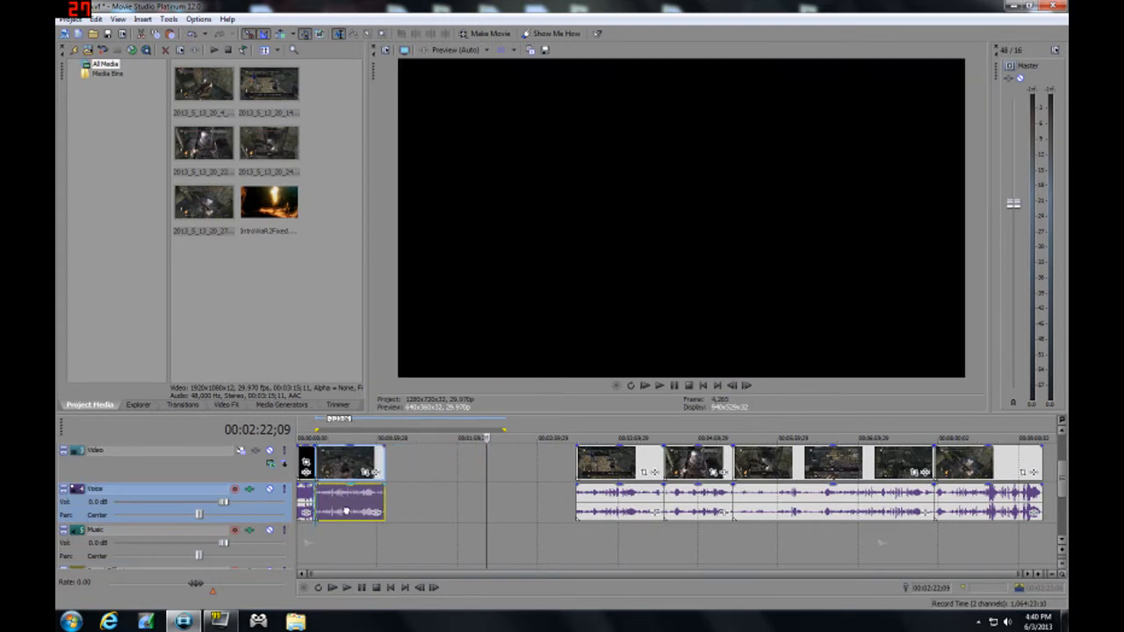
Delete the ending of the first gameplay clip from 00:01:00;17 onward
{"action": "left_click", "coordinate": [333, 529]}
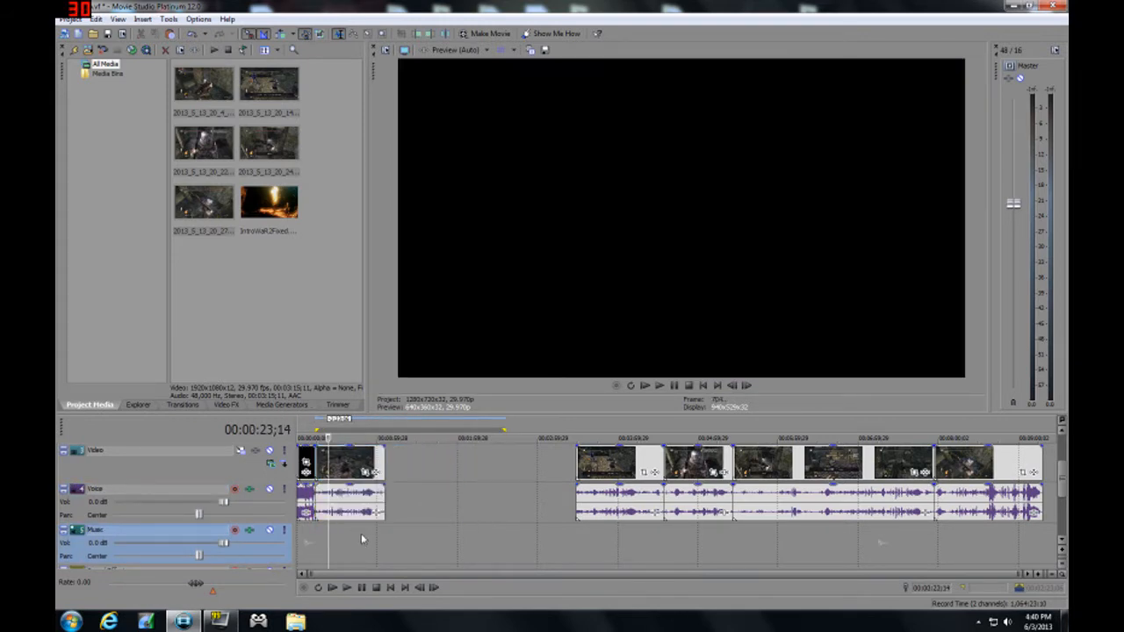
{"action": "left_click", "coordinate": [361, 533]}
{"action": "scroll", "coordinate": [393, 542], "scroll_direction": "up", "scroll_amount": 4}
{"action": "scroll", "coordinate": [393, 542], "scroll_direction": "down", "scroll_amount": 2}
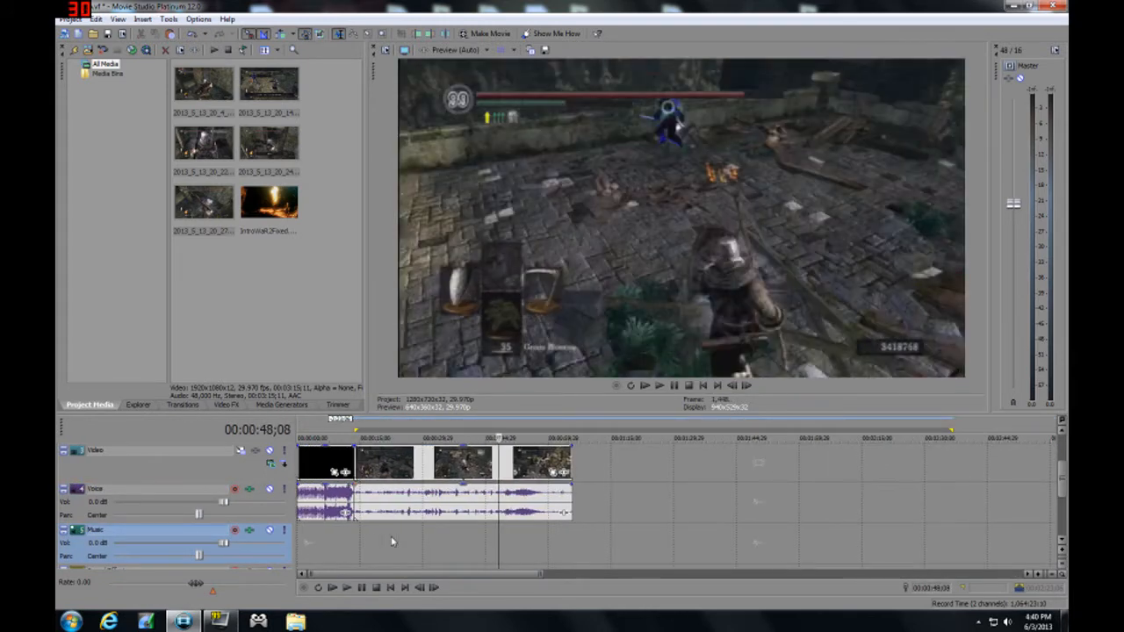
{"action": "scroll", "coordinate": [392, 541], "scroll_direction": "up", "scroll_amount": 3}
{"action": "scroll", "coordinate": [392, 542], "scroll_direction": "down", "scroll_amount": 2}
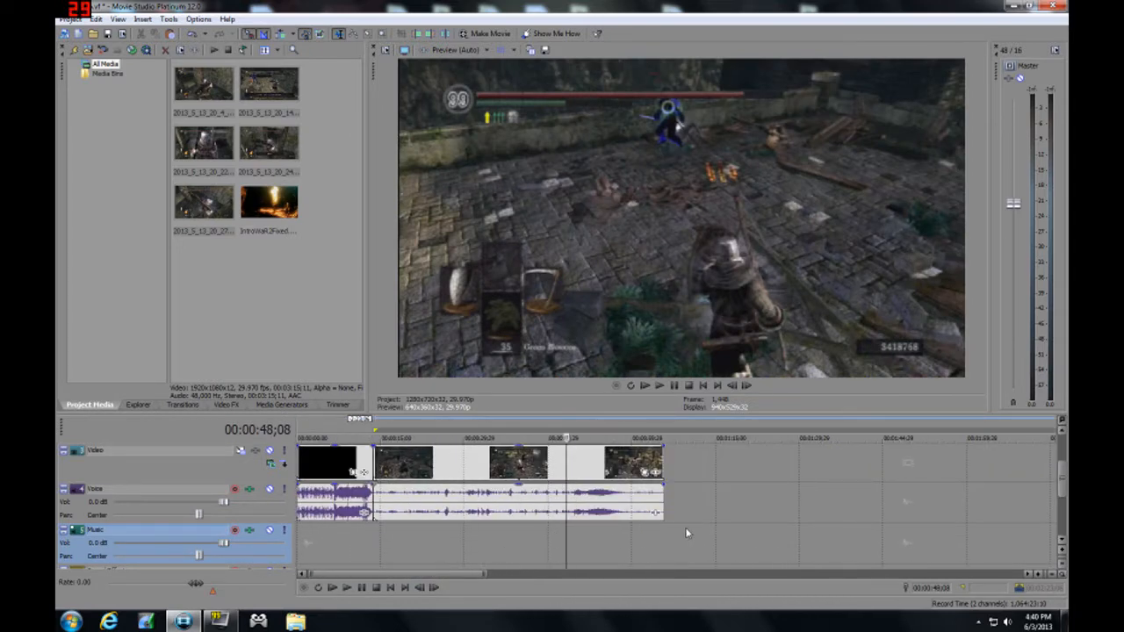
{"action": "left_click_drag", "start_coordinate": [686, 533], "coordinate": [624, 527]}
{"action": "key", "text": "space"}
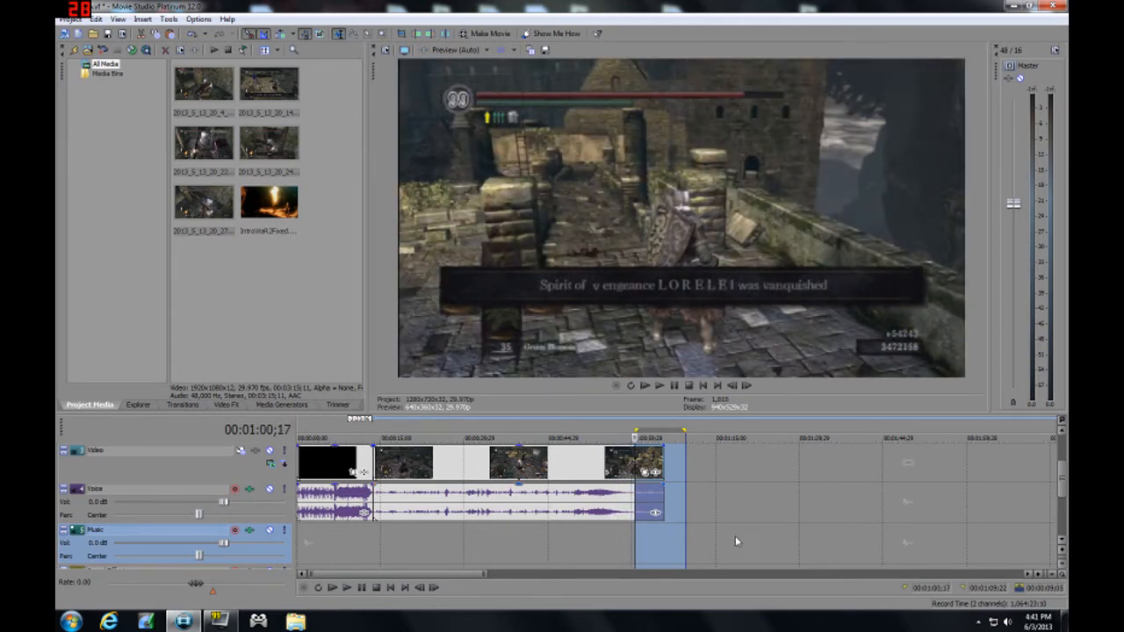
{"action": "key", "text": "Delete"}
Move the second gameplay clip back so that it starts right at the end of the first one
{"action": "left_click", "coordinate": [597, 540]}
{"action": "scroll", "coordinate": [598, 540], "scroll_direction": "down", "scroll_amount": 1}
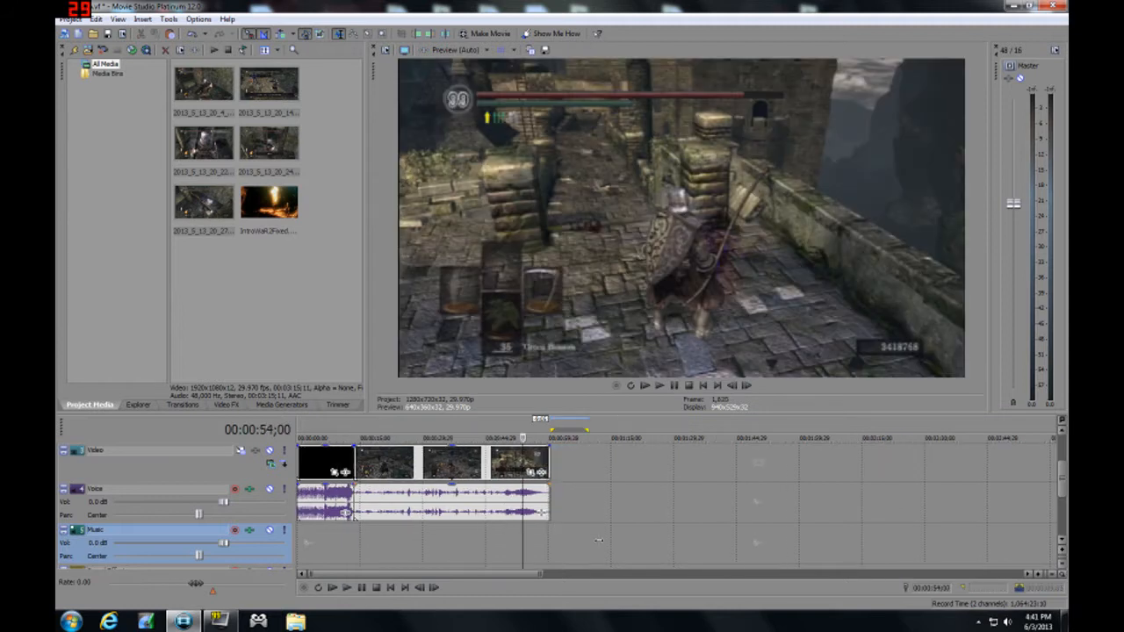
{"action": "scroll", "coordinate": [600, 538], "scroll_direction": "down", "scroll_amount": 1}
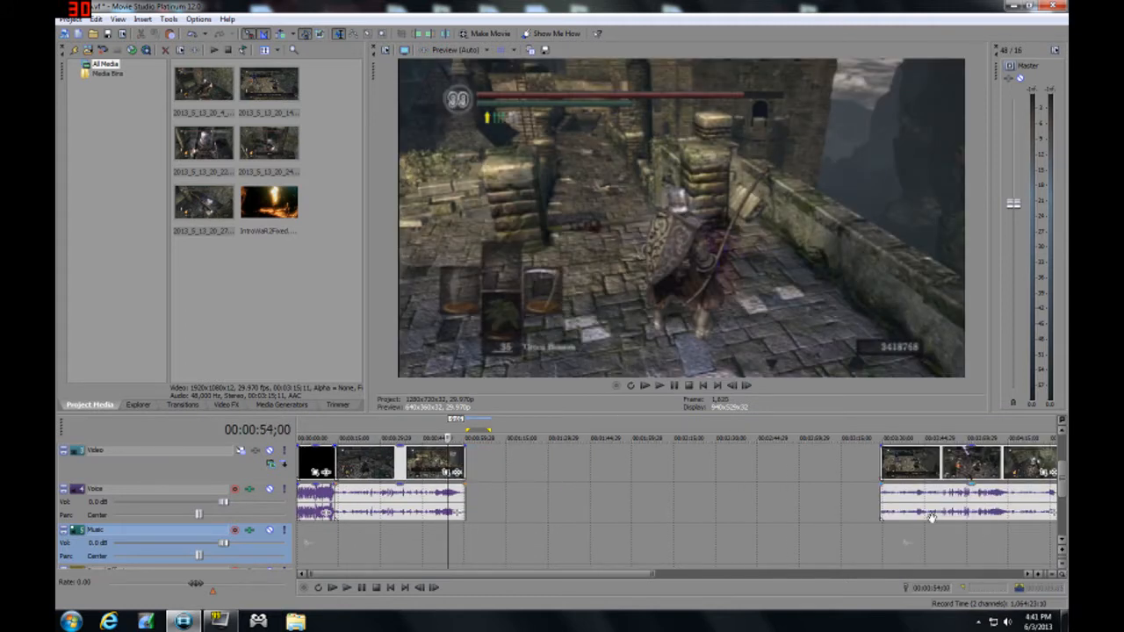
{"action": "left_click_drag", "start_coordinate": [925, 498], "coordinate": [504, 501]}
Delete the second gameplay clip's opening from 00:01:00;17 to 00:01:05;27 and its ending from 00:01:52;08 onward
{"action": "left_click", "coordinate": [465, 535]}
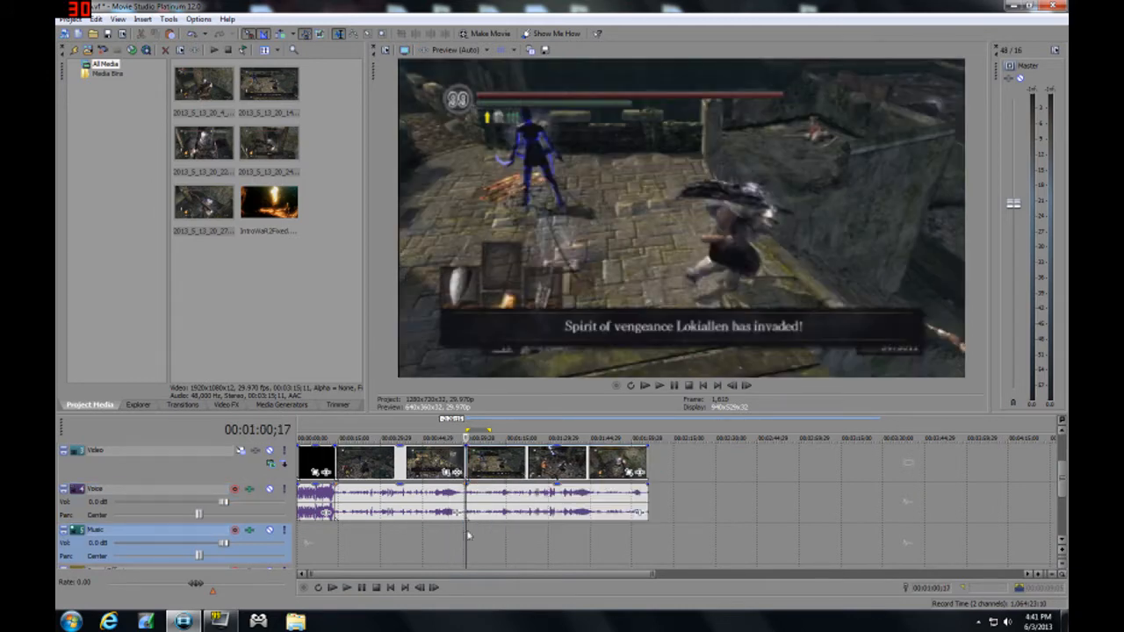
{"action": "scroll", "coordinate": [466, 535], "scroll_direction": "up", "scroll_amount": 3}
{"action": "left_click", "coordinate": [751, 536]}
{"action": "scroll", "coordinate": [681, 528], "scroll_direction": "down", "scroll_amount": 3}
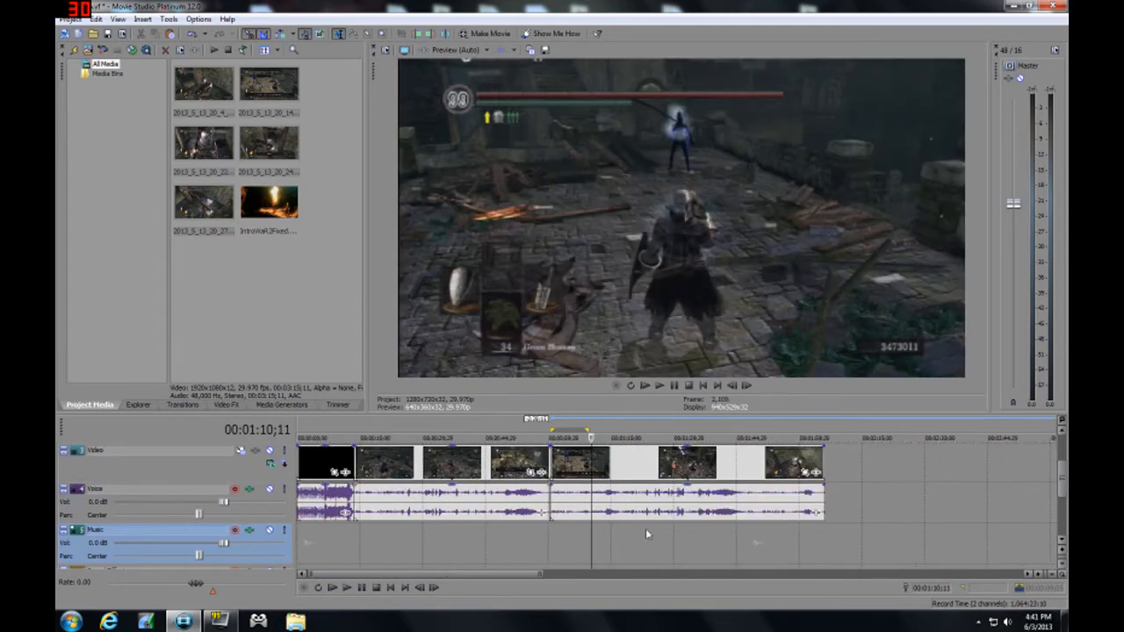
{"action": "left_click_drag", "start_coordinate": [550, 530], "coordinate": [573, 512]}
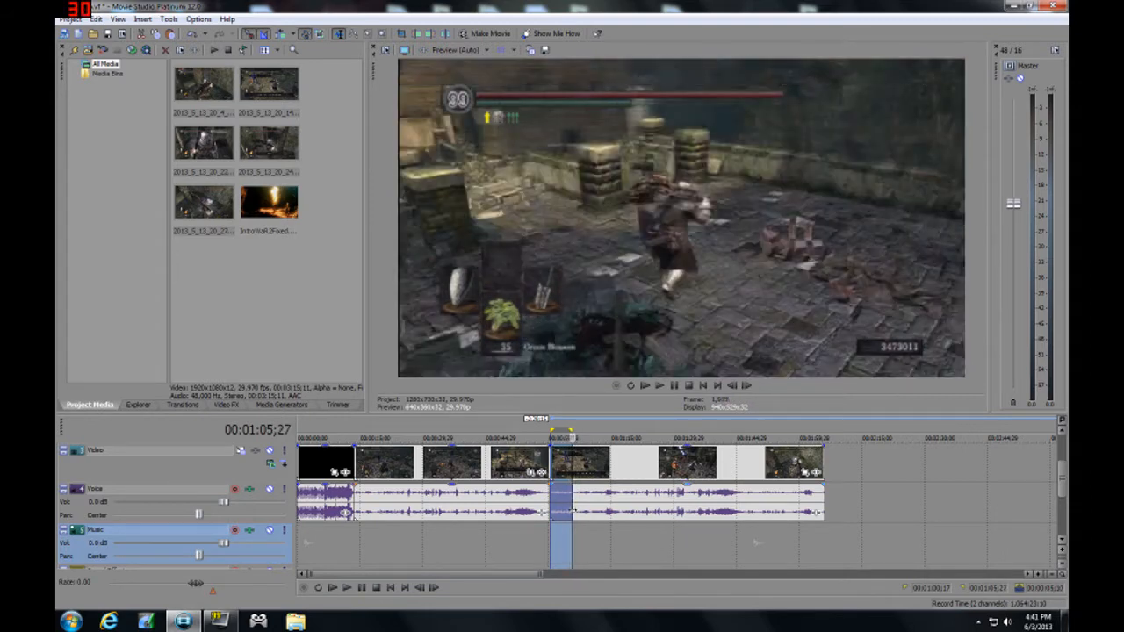
{"action": "key", "text": "Delete"}
{"action": "left_click_drag", "start_coordinate": [845, 525], "coordinate": [769, 519]}
{"action": "key", "text": "Delete"}
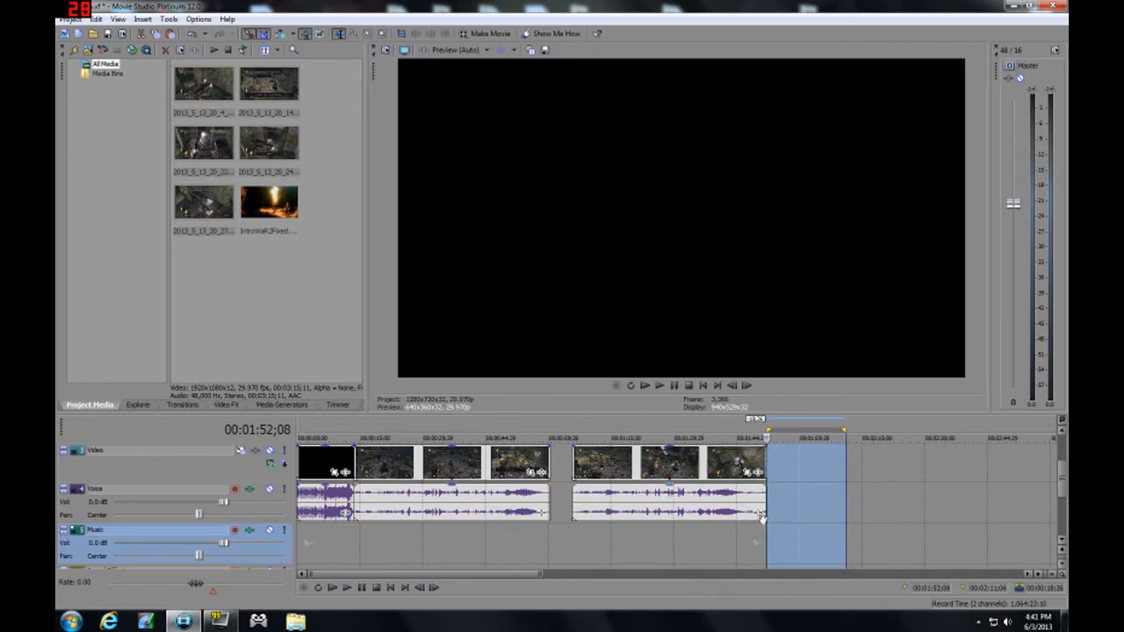
Close the gap between the first two gameplay clips by moving the trimmed second clip back against the first one's end
{"action": "left_click", "coordinate": [744, 540]}
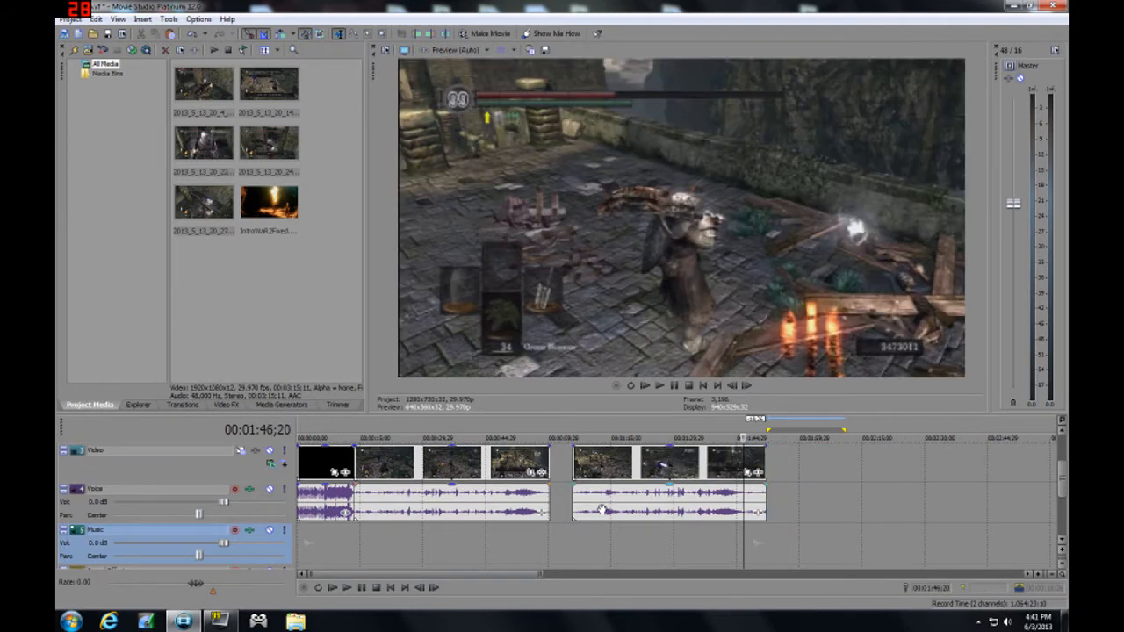
{"action": "left_click_drag", "start_coordinate": [601, 509], "coordinate": [569, 478]}
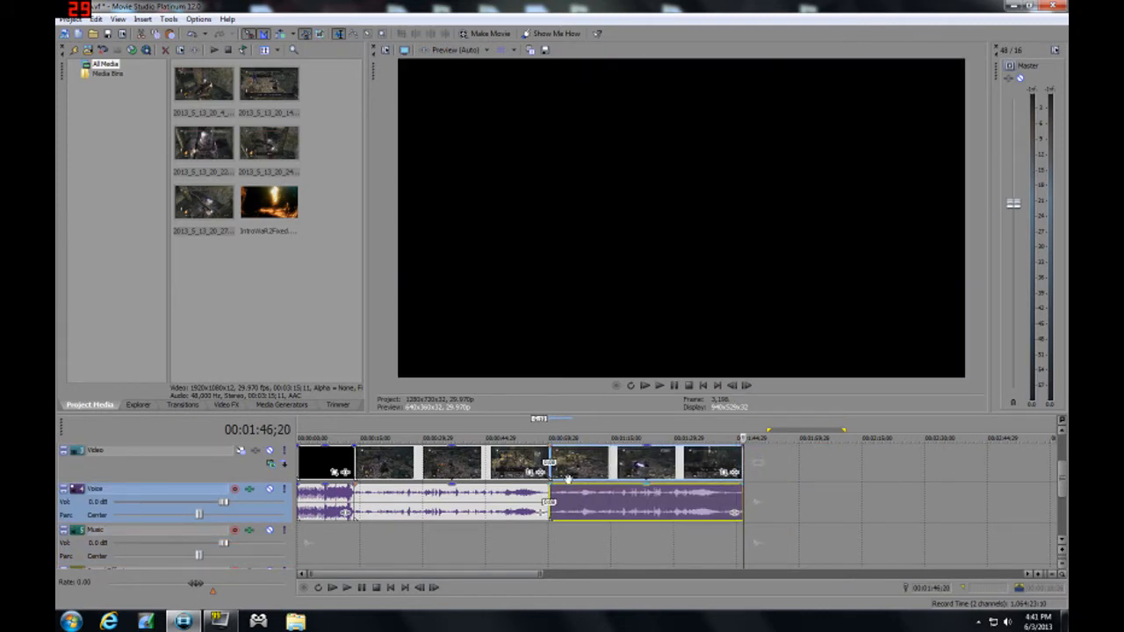
{"action": "left_click", "coordinate": [551, 528]}
{"action": "scroll", "coordinate": [552, 528], "scroll_direction": "up", "scroll_amount": 5}
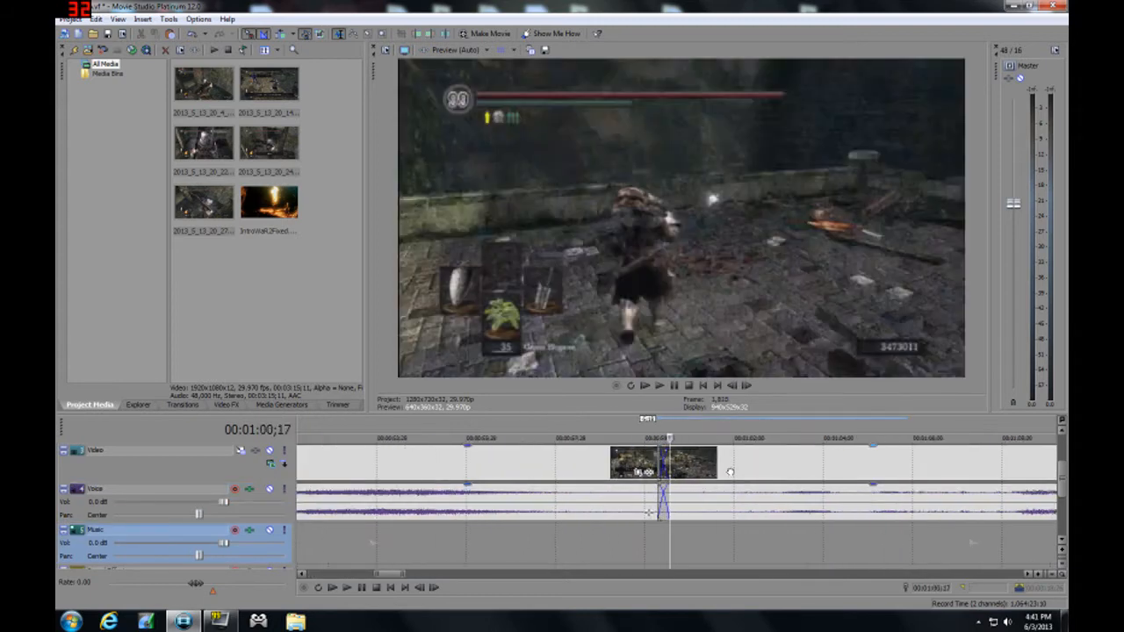
{"action": "left_click", "coordinate": [740, 472]}
Play the timeline across the cut between the first and second gameplay clips
{"action": "left_click", "coordinate": [644, 542]}
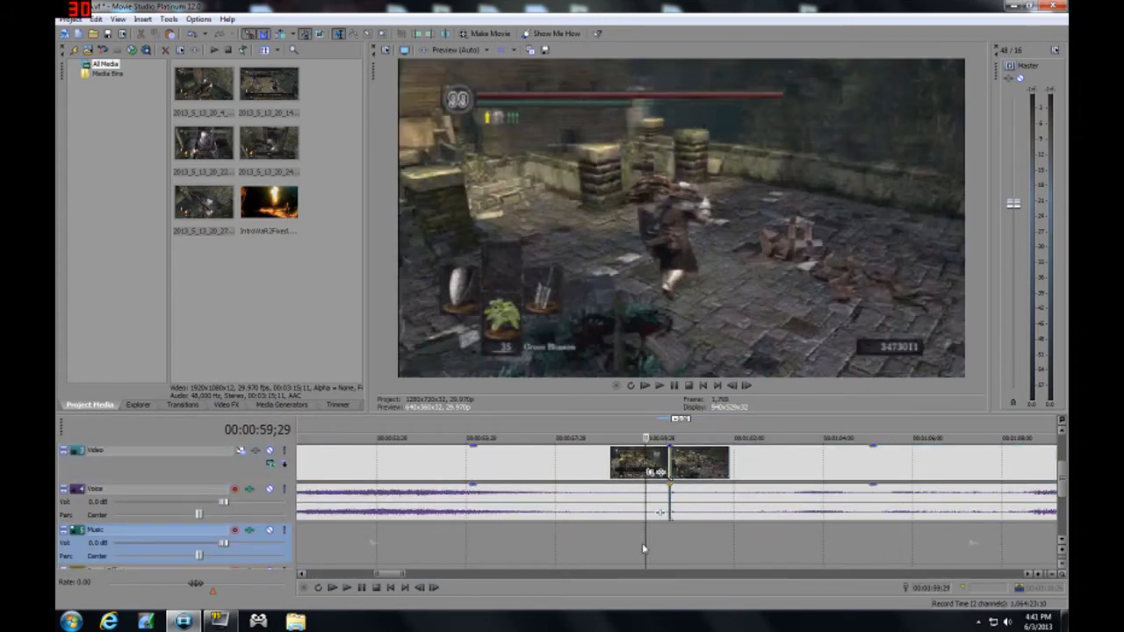
{"action": "left_click", "coordinate": [347, 588]}
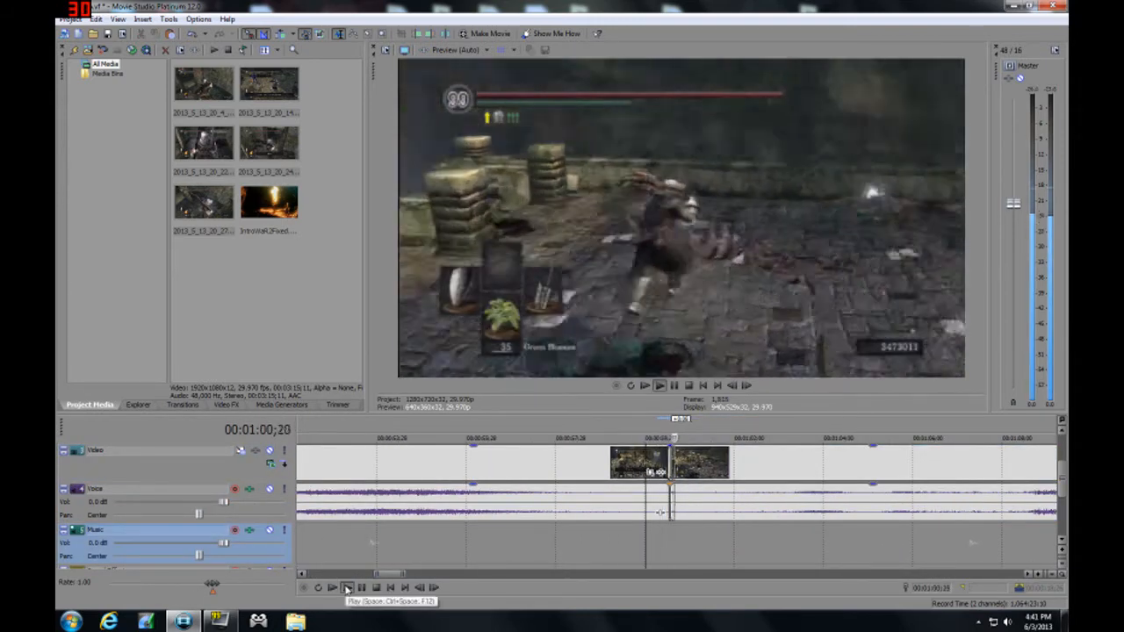
{"action": "left_click", "coordinate": [361, 588]}
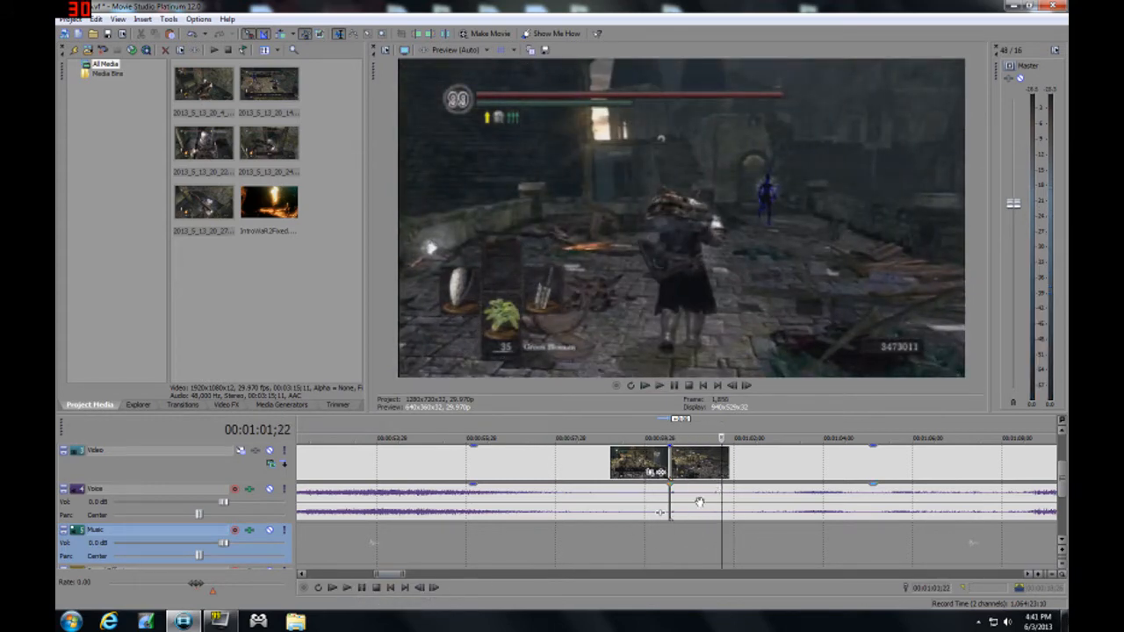
Overlap the second gameplay clip with the end of the first for a one-second crossfade, and play across it
{"action": "left_click_drag", "start_coordinate": [700, 502], "coordinate": [652, 500]}
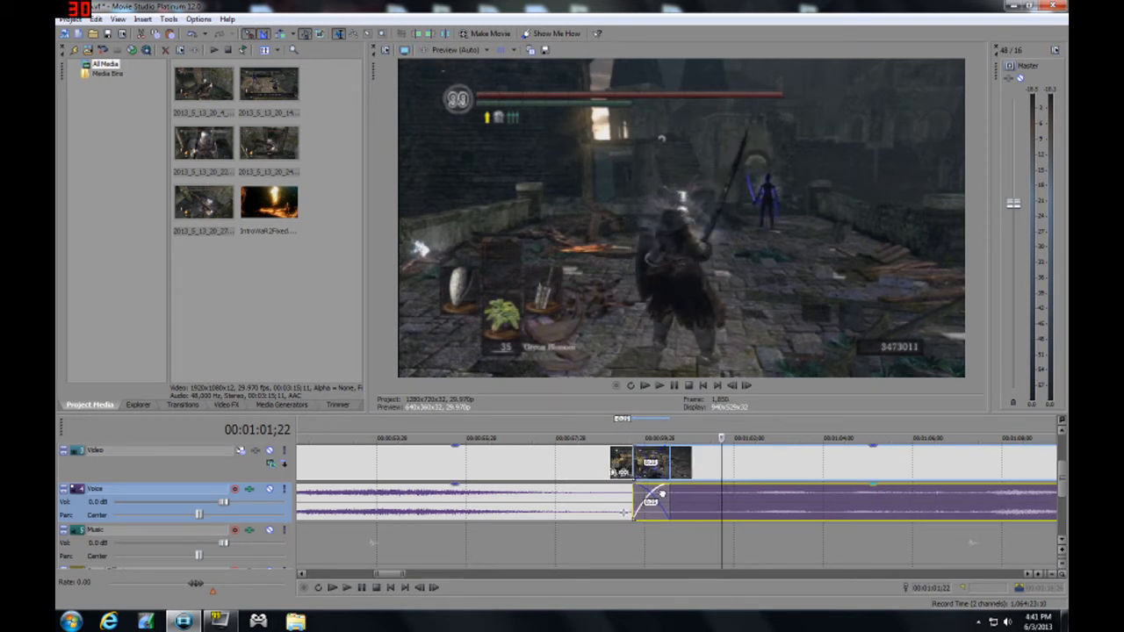
{"action": "left_click", "coordinate": [626, 538]}
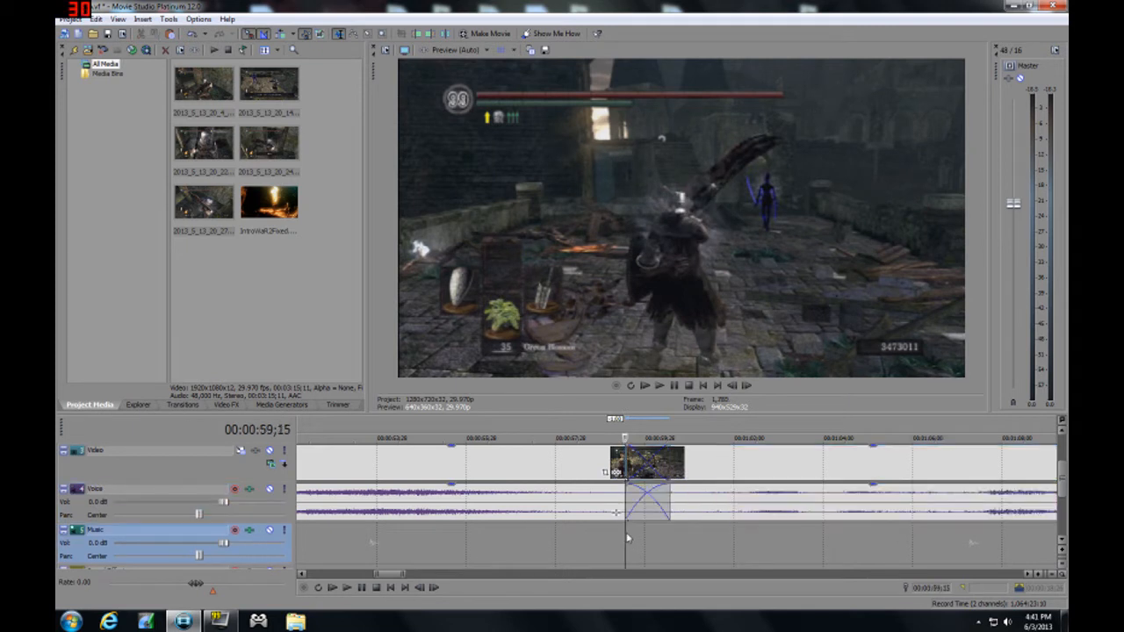
{"action": "left_click", "coordinate": [576, 538]}
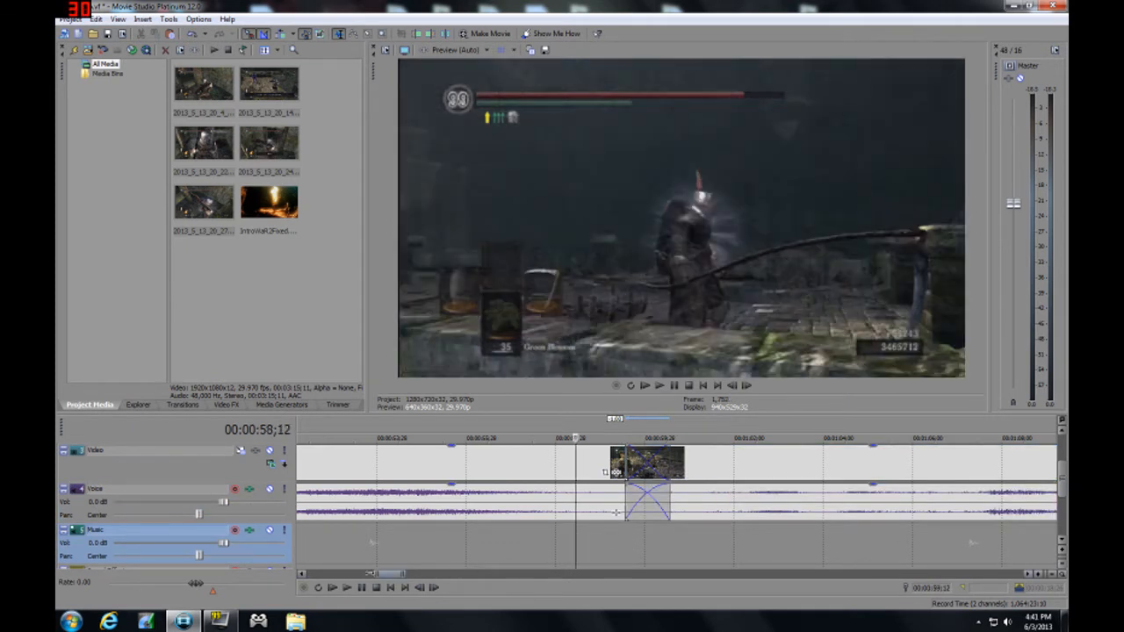
{"action": "left_click", "coordinate": [347, 588]}
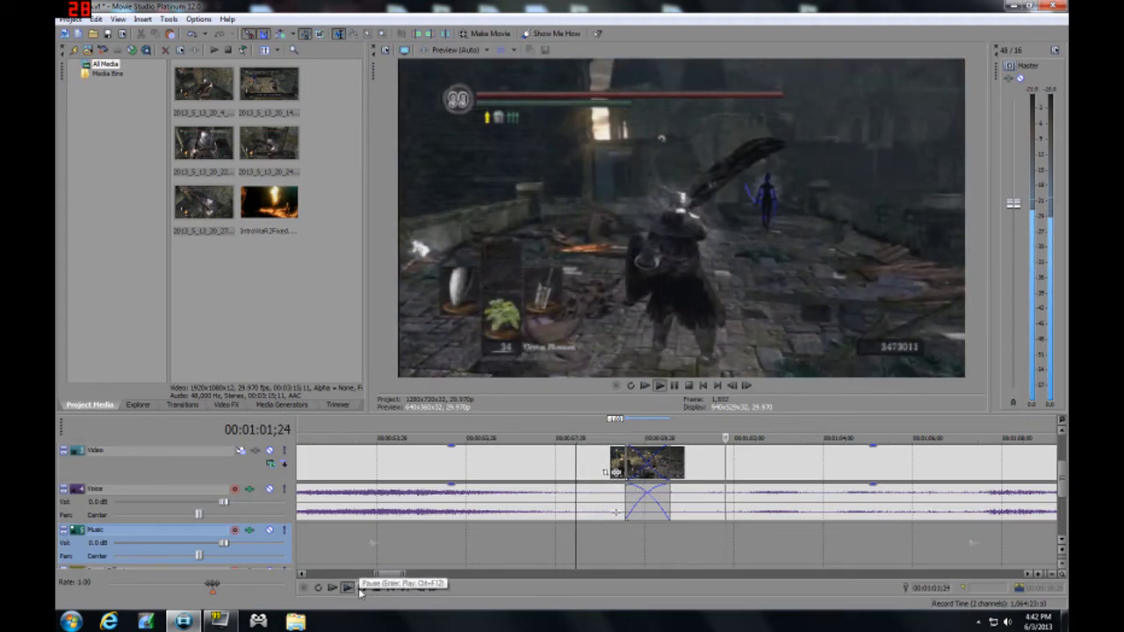
Delete the second gameplay clip's ending from 00:01:43;05 onward
{"action": "scroll", "coordinate": [765, 541], "scroll_direction": "down", "scroll_amount": 3}
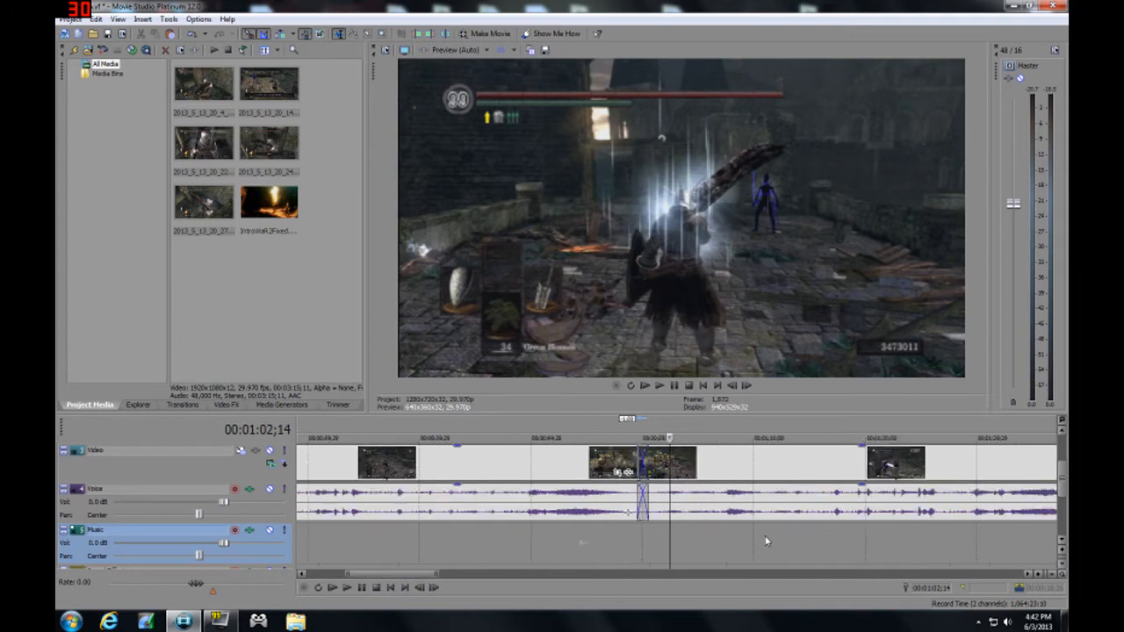
{"action": "scroll", "coordinate": [766, 541], "scroll_direction": "down", "scroll_amount": 3}
{"action": "left_click", "coordinate": [718, 525]}
{"action": "scroll", "coordinate": [781, 531], "scroll_direction": "up", "scroll_amount": 4}
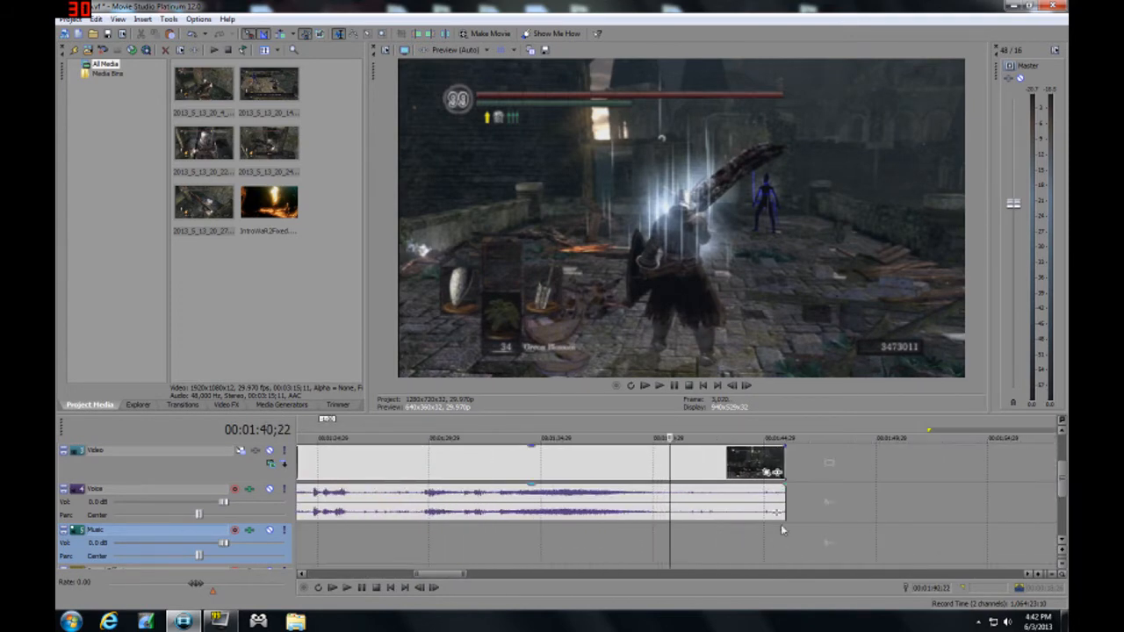
{"action": "left_click_drag", "start_coordinate": [865, 542], "coordinate": [725, 530]}
{"action": "key", "text": "Delete"}
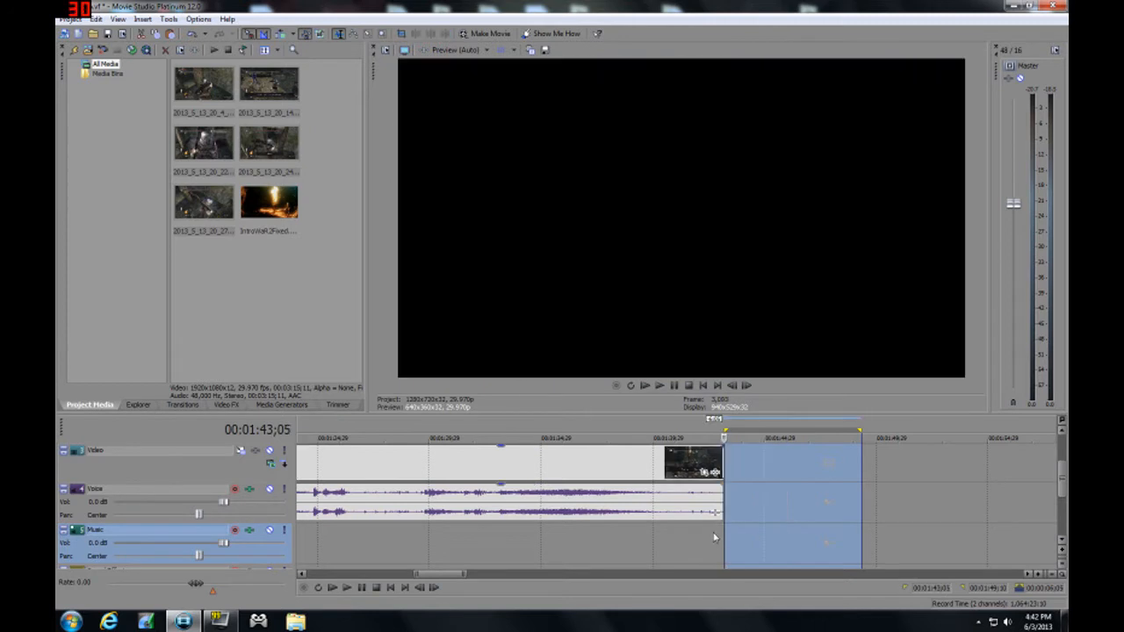
Move the third gameplay clip back so that it starts right at the end of the second one
{"action": "left_click", "coordinate": [714, 537]}
{"action": "scroll", "coordinate": [711, 535], "scroll_direction": "down", "scroll_amount": 3}
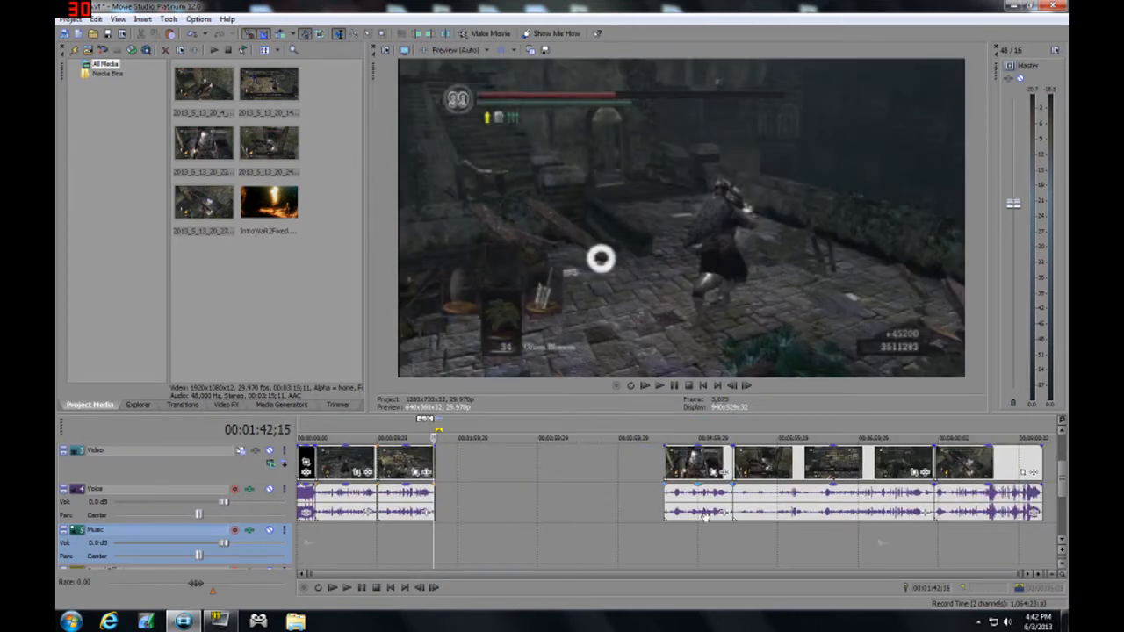
{"action": "left_click_drag", "start_coordinate": [705, 516], "coordinate": [478, 501]}
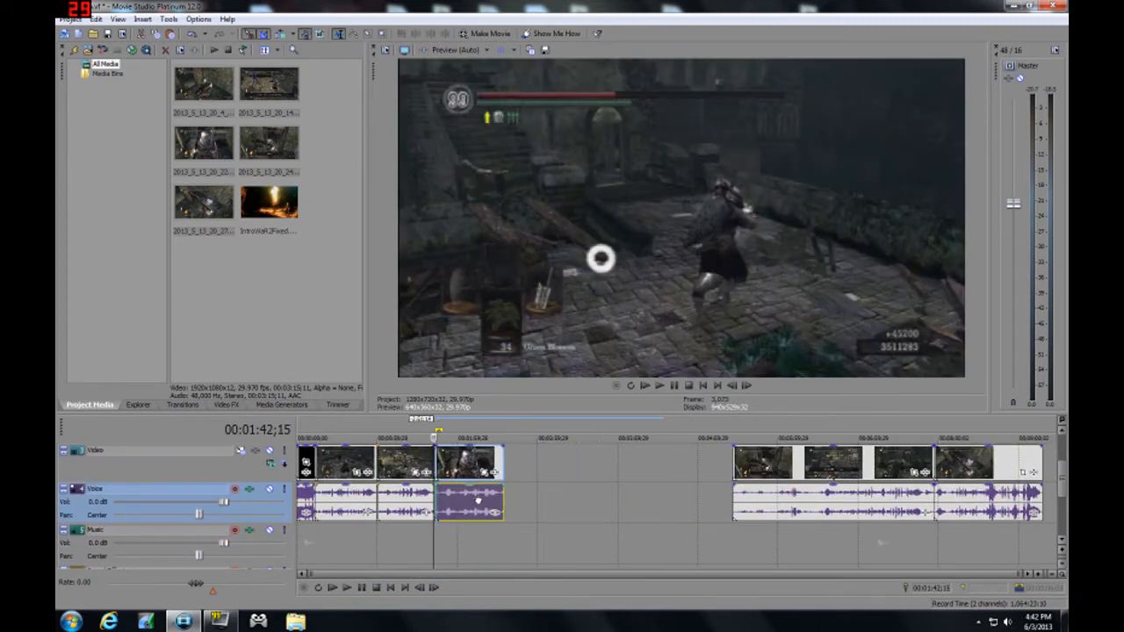
Delete the third gameplay clip's opening from 00:01:43;05 to 00:01:52;29 and its ending from 00:02:31;21 onward
{"action": "left_click", "coordinate": [455, 542]}
{"action": "scroll", "coordinate": [454, 540], "scroll_direction": "up", "scroll_amount": 4}
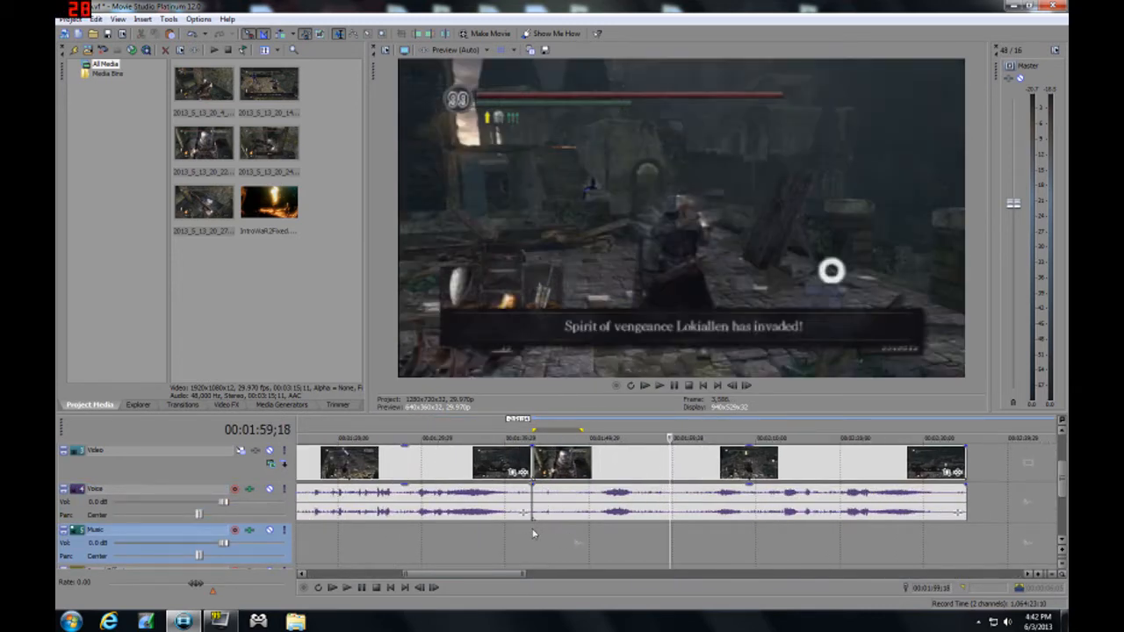
{"action": "left_click_drag", "start_coordinate": [533, 527], "coordinate": [613, 514]}
{"action": "key", "text": "Delete"}
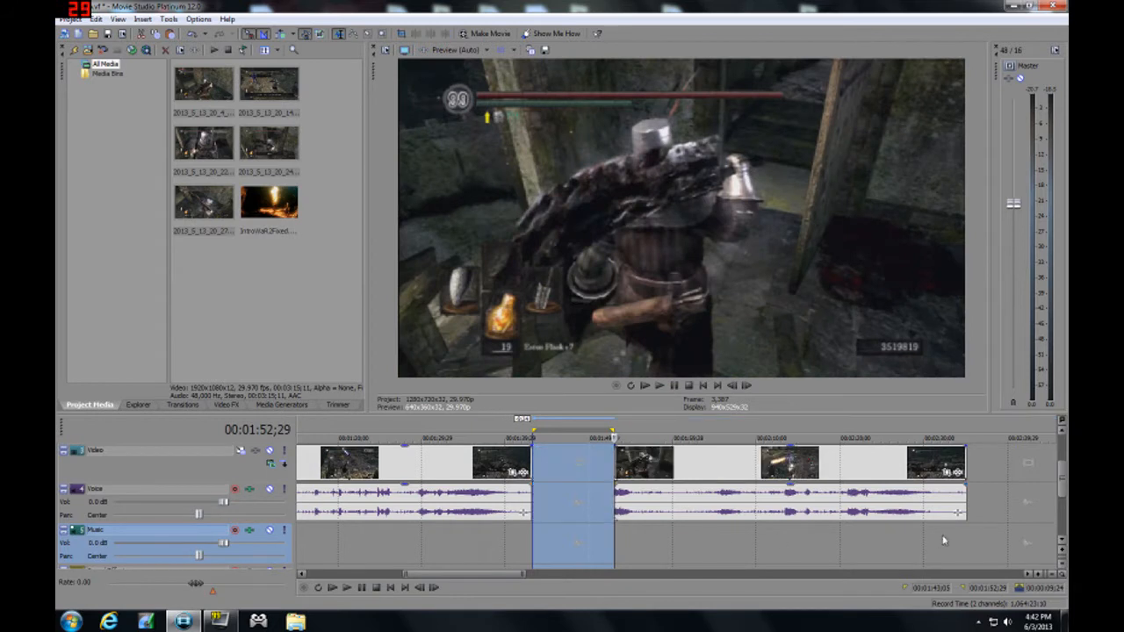
{"action": "left_click_drag", "start_coordinate": [989, 526], "coordinate": [938, 512]}
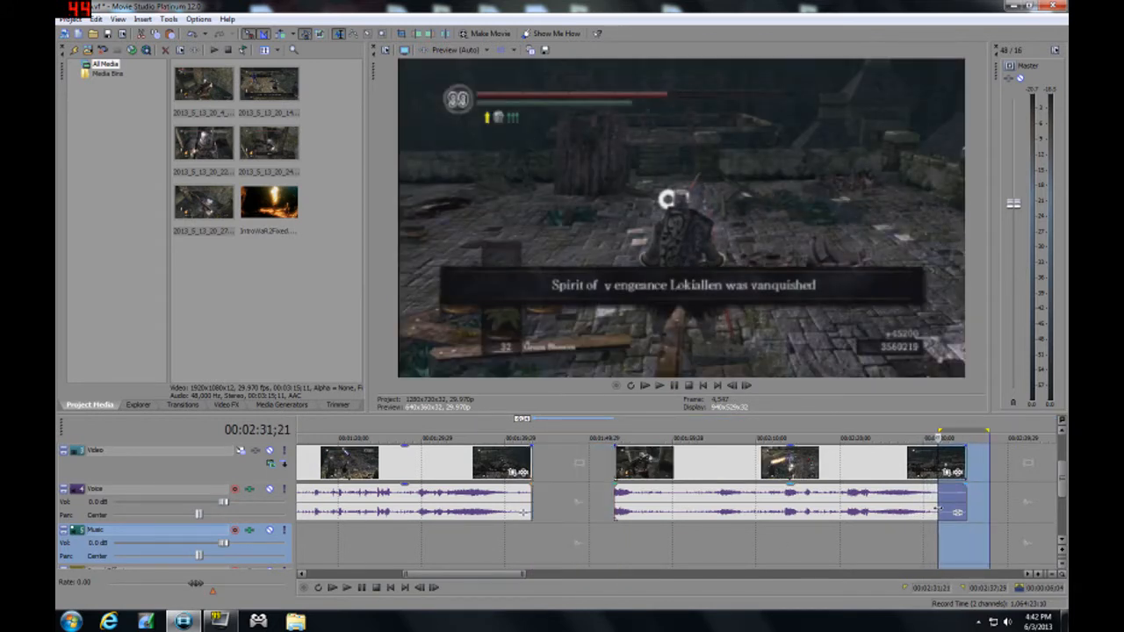
{"action": "key", "text": "Delete"}
Move the third gameplay clip back to slightly overlap the second one's end, and bring the fourth clip back close behind it
{"action": "left_click_drag", "start_coordinate": [679, 497], "coordinate": [564, 501]}
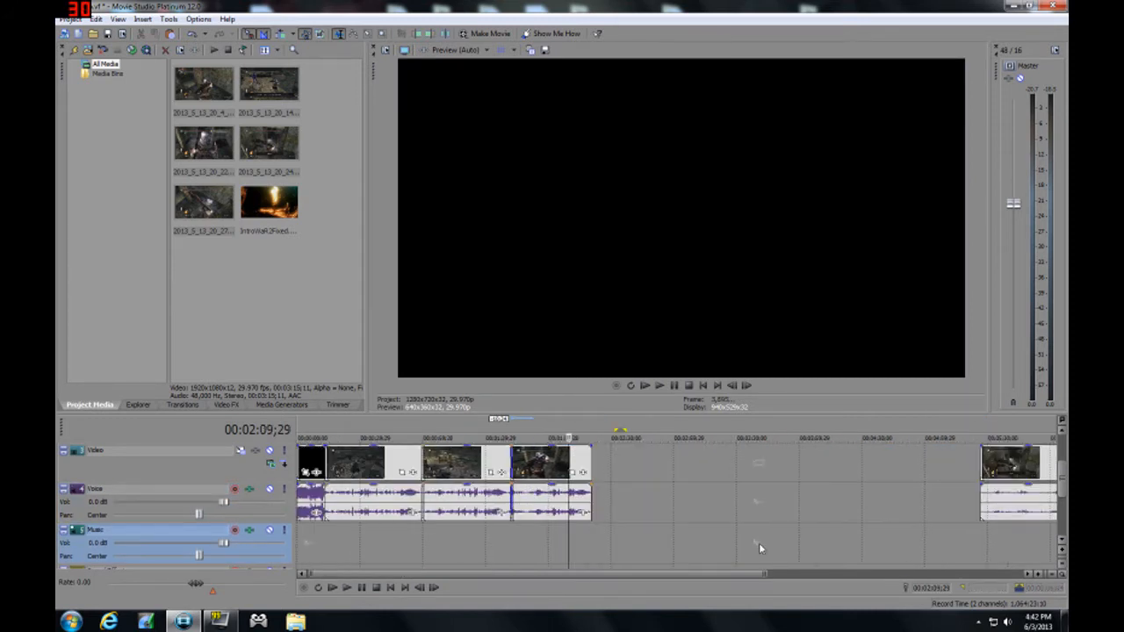
{"action": "left_click_drag", "start_coordinate": [837, 502], "coordinate": [604, 502]}
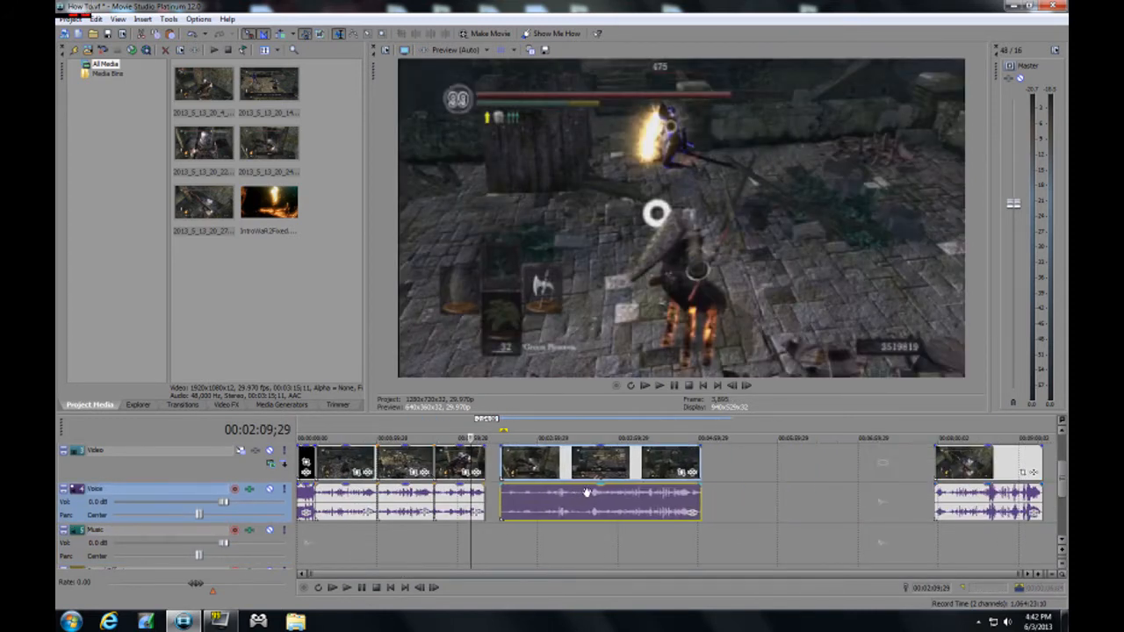
Delete the fourth gameplay clip's opening from 00:02:20;27 to 00:03:43;01 and move the rest back to overlap the third clip by one second
{"action": "left_click", "coordinate": [517, 536]}
{"action": "left_click_drag", "start_coordinate": [487, 534], "coordinate": [519, 509]}
{"action": "key", "text": "Delete"}
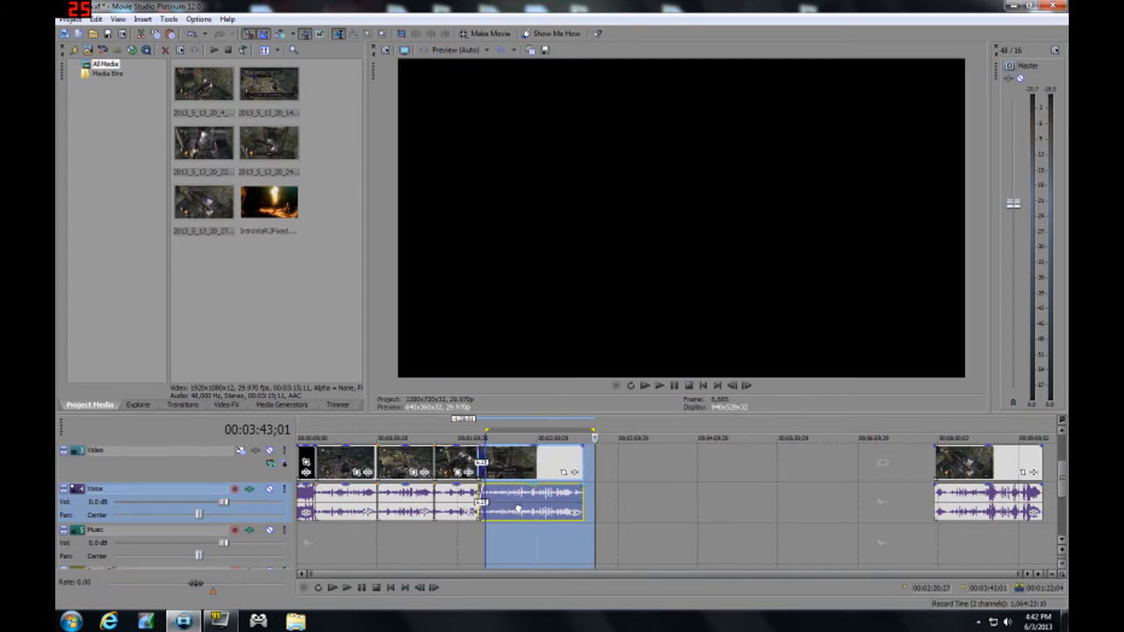
Delete the fourth gameplay clip's ending from 00:03:35;25 onward and move the fifth clip back closer to it
{"action": "left_click_drag", "start_coordinate": [634, 527], "coordinate": [586, 527]}
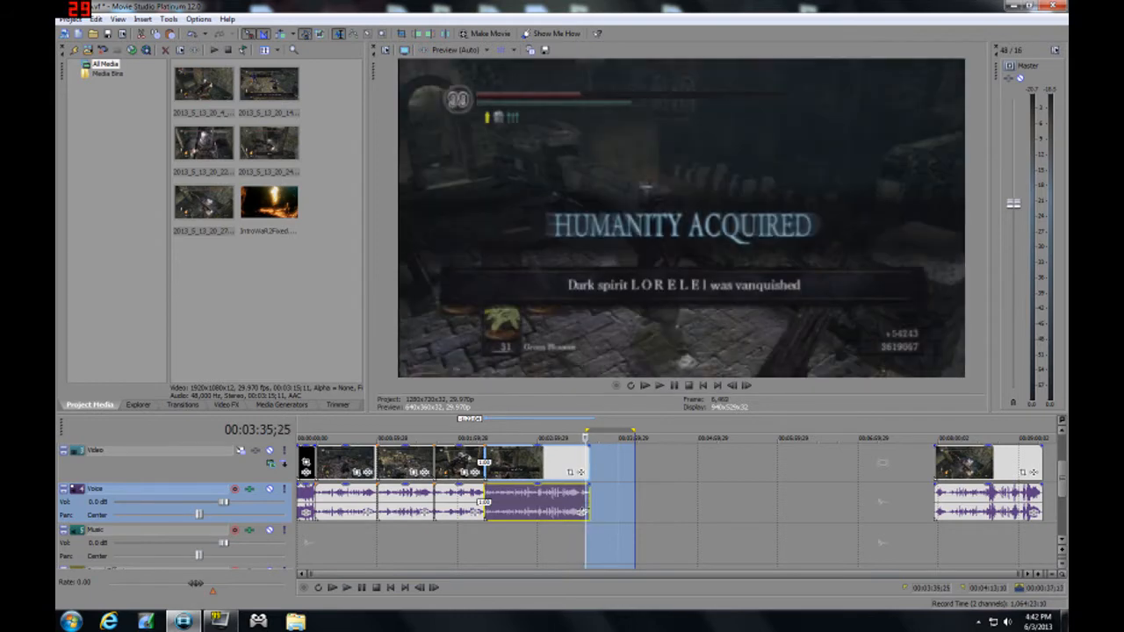
{"action": "key", "text": "Delete"}
{"action": "left_click_drag", "start_coordinate": [936, 527], "coordinate": [694, 524]}
Delete the fifth gameplay clip's opening from 00:03:58;01 to 00:04:04;22 and its ending from 00:05:21;09 onward
{"action": "left_click", "coordinate": [621, 527]}
{"action": "scroll", "coordinate": [622, 529], "scroll_direction": "up", "scroll_amount": 3}
{"action": "key", "text": "Delete"}
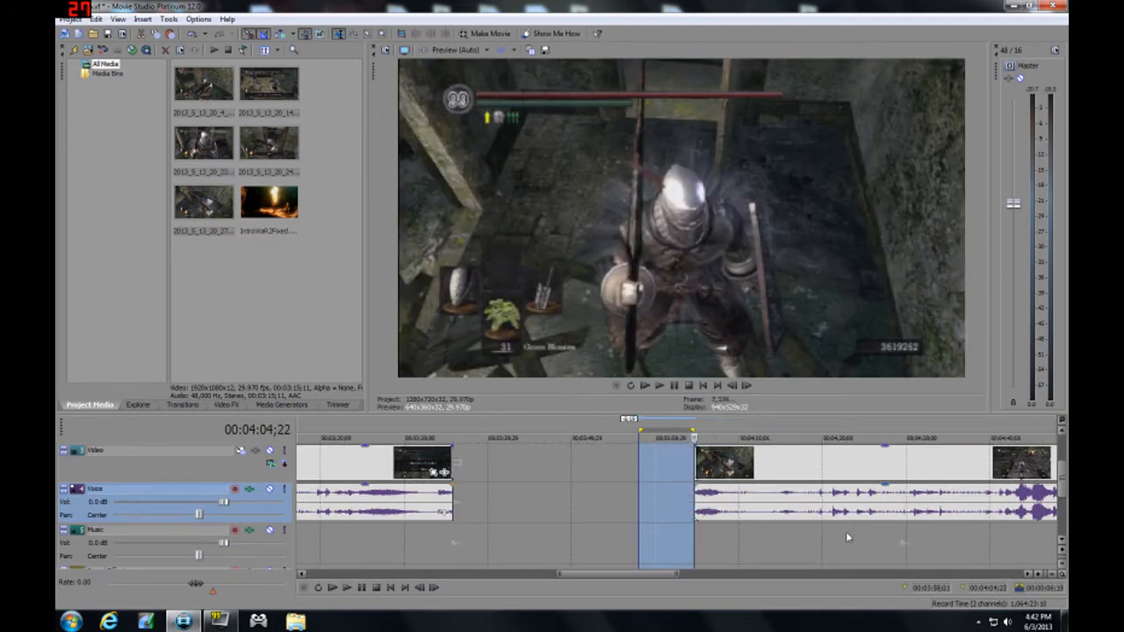
{"action": "left_click", "coordinate": [845, 508]}
{"action": "scroll", "coordinate": [869, 543], "scroll_direction": "down", "scroll_amount": 3}
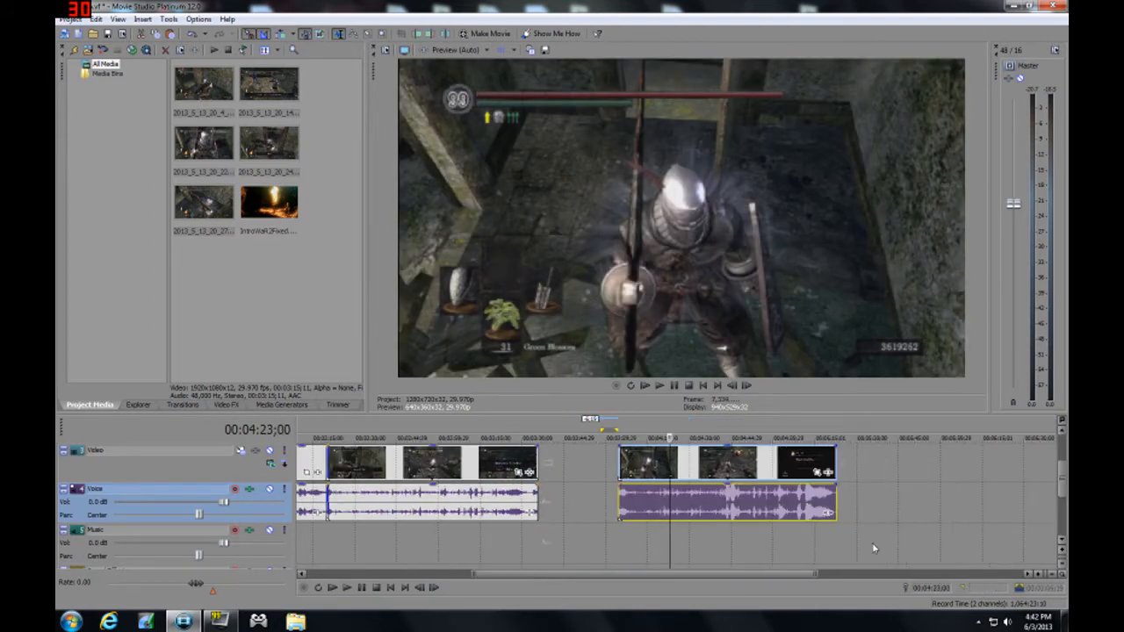
{"action": "left_click", "coordinate": [829, 530]}
{"action": "scroll", "coordinate": [830, 532], "scroll_direction": "up", "scroll_amount": 4}
{"action": "left_click_drag", "start_coordinate": [800, 534], "coordinate": [698, 503]}
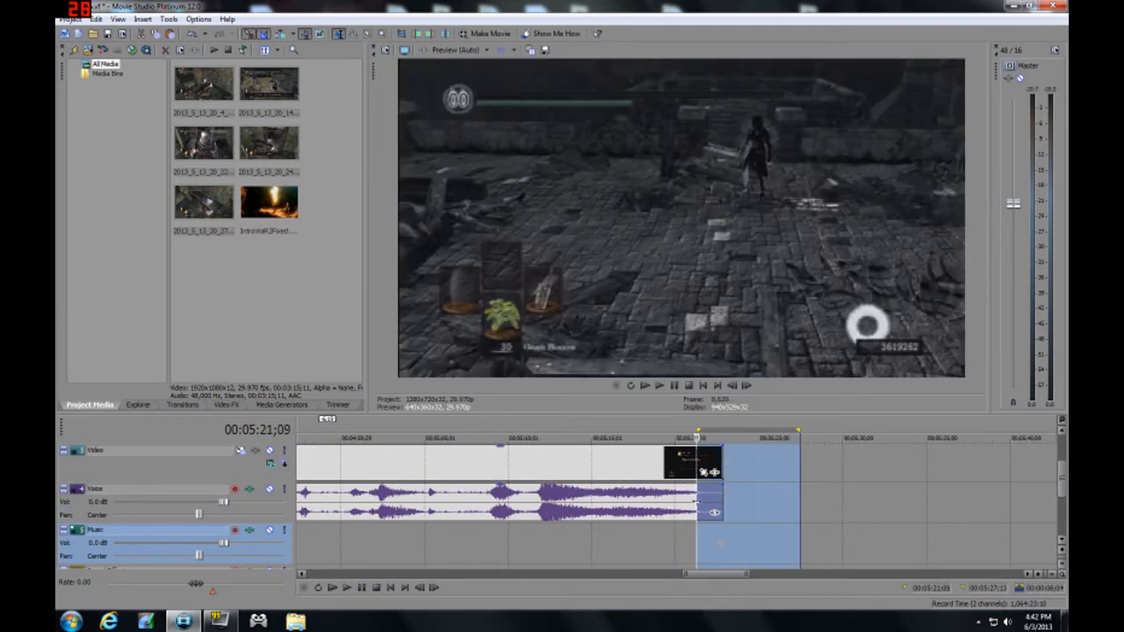
{"action": "key", "text": "Delete"}
Move the fifth gameplay clip back to slightly overlap the end of the fourth, and play across the join
{"action": "left_click", "coordinate": [600, 540]}
{"action": "scroll", "coordinate": [592, 505], "scroll_direction": "down", "scroll_amount": 3}
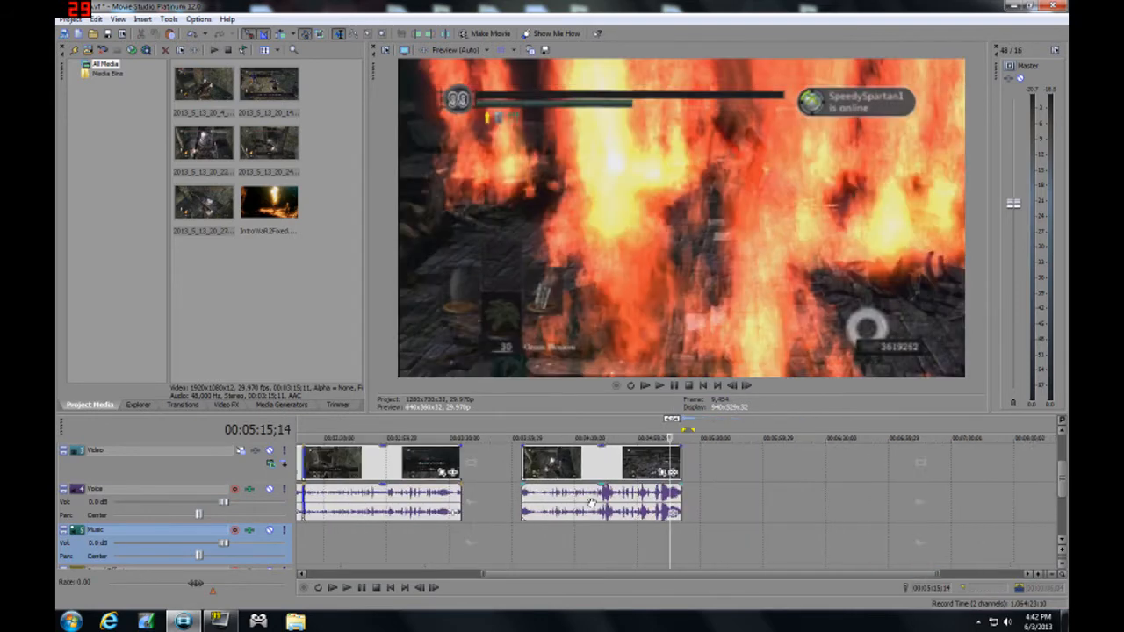
{"action": "left_click_drag", "start_coordinate": [537, 498], "coordinate": [471, 497]}
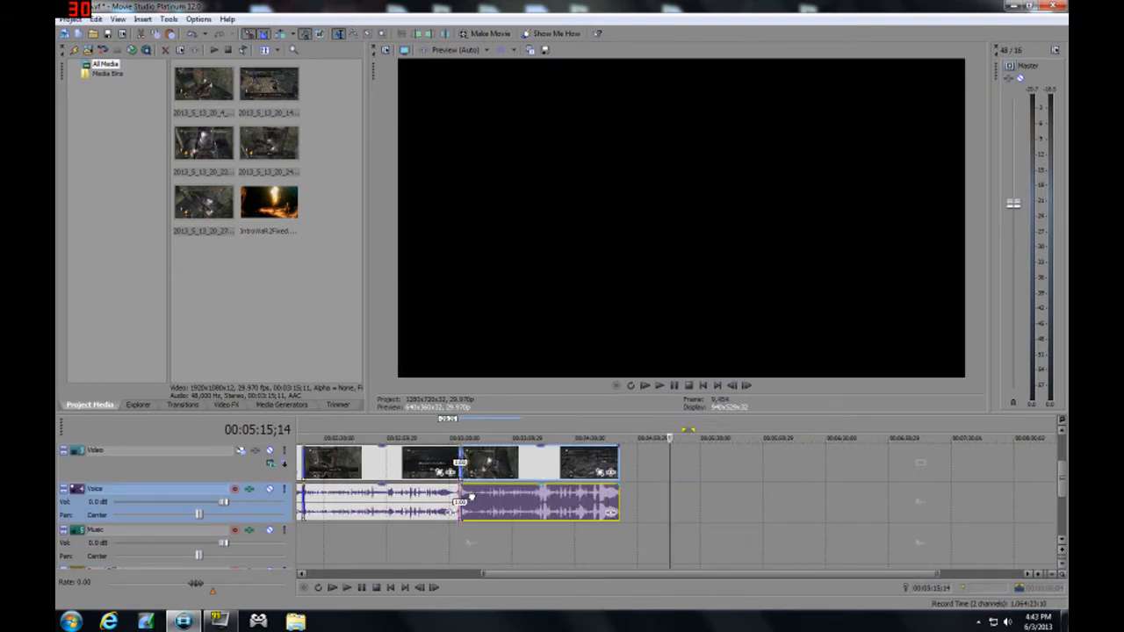
{"action": "left_click", "coordinate": [457, 537]}
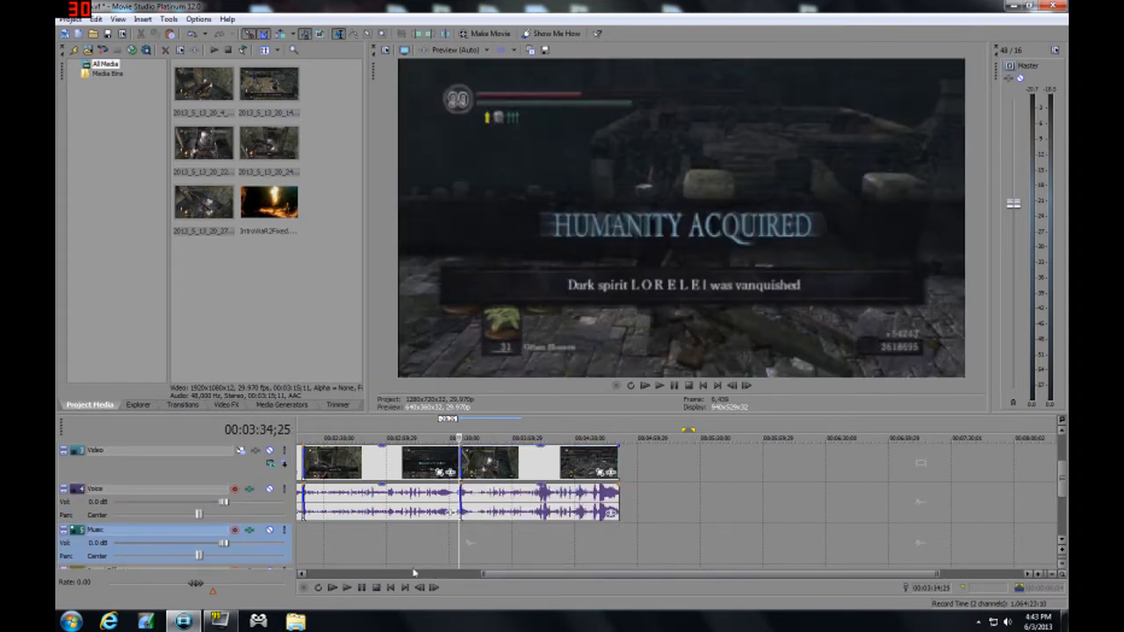
{"action": "left_click", "coordinate": [347, 589]}
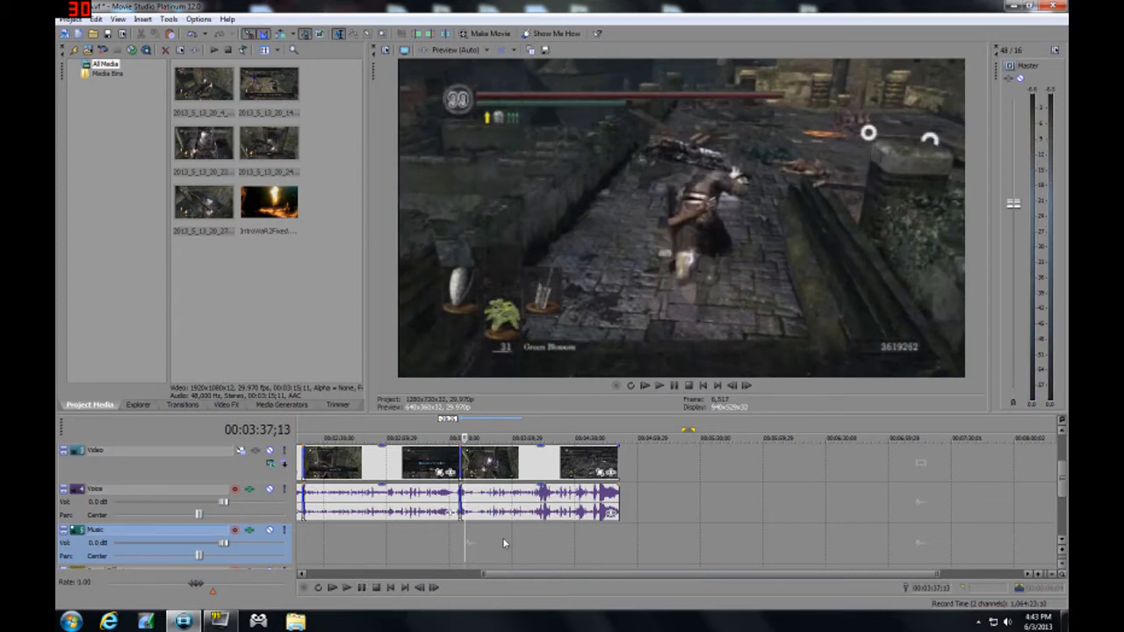
Play the timeline from 00:00:09;01 to check the transition from the intro into the first gameplay clip
{"action": "left_click", "coordinate": [506, 535]}
{"action": "scroll", "coordinate": [506, 542], "scroll_direction": "down", "scroll_amount": 3}
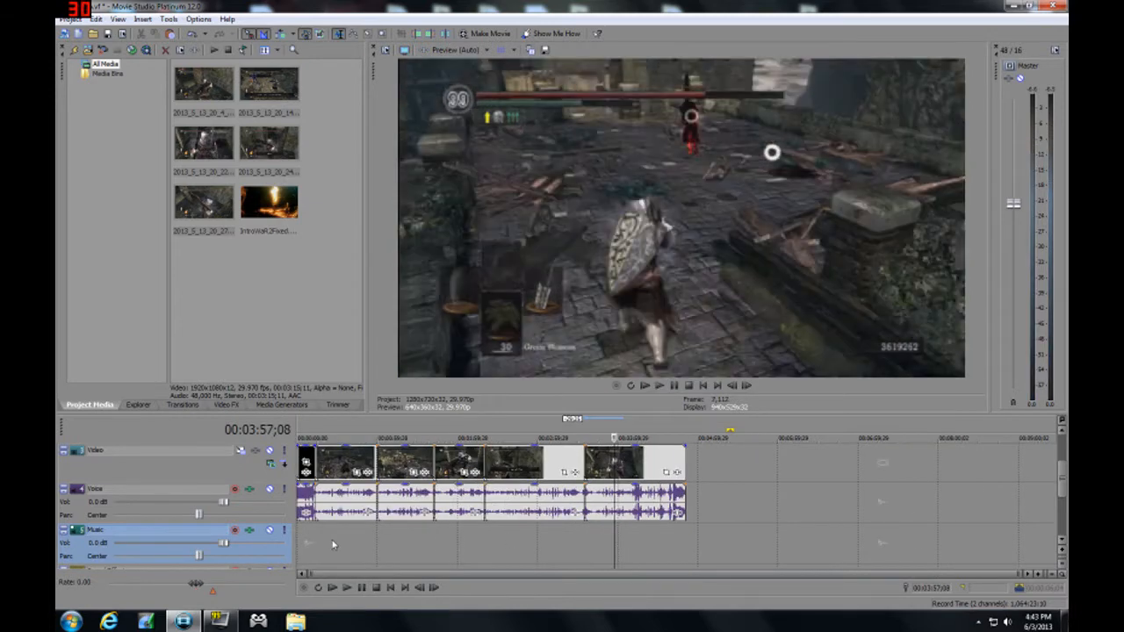
{"action": "left_click", "coordinate": [310, 538]}
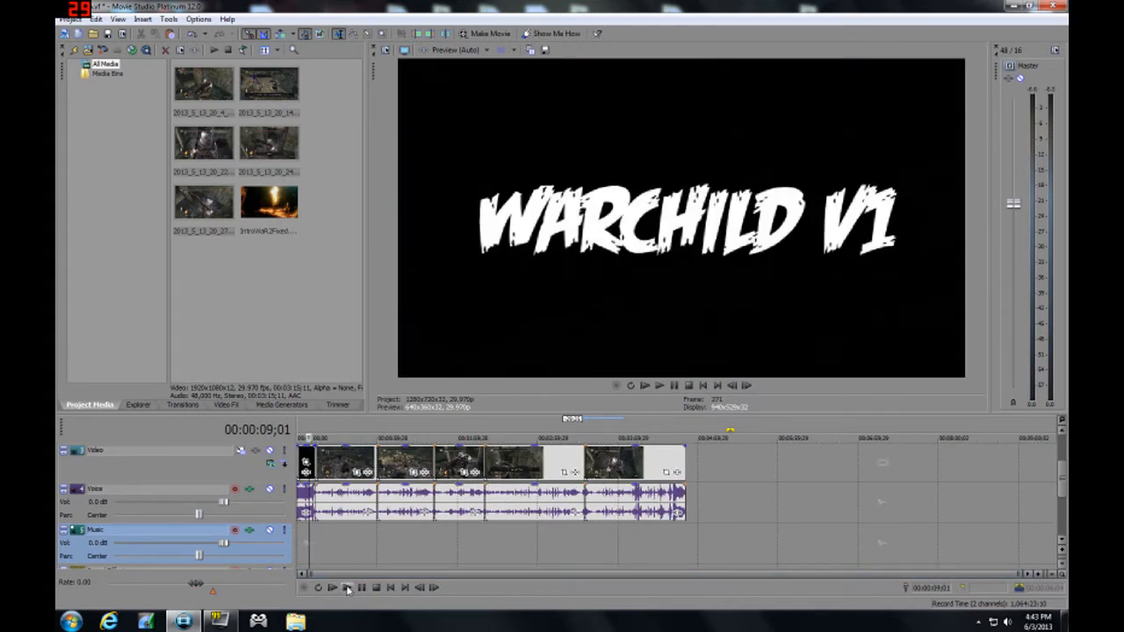
{"action": "left_click", "coordinate": [347, 587]}
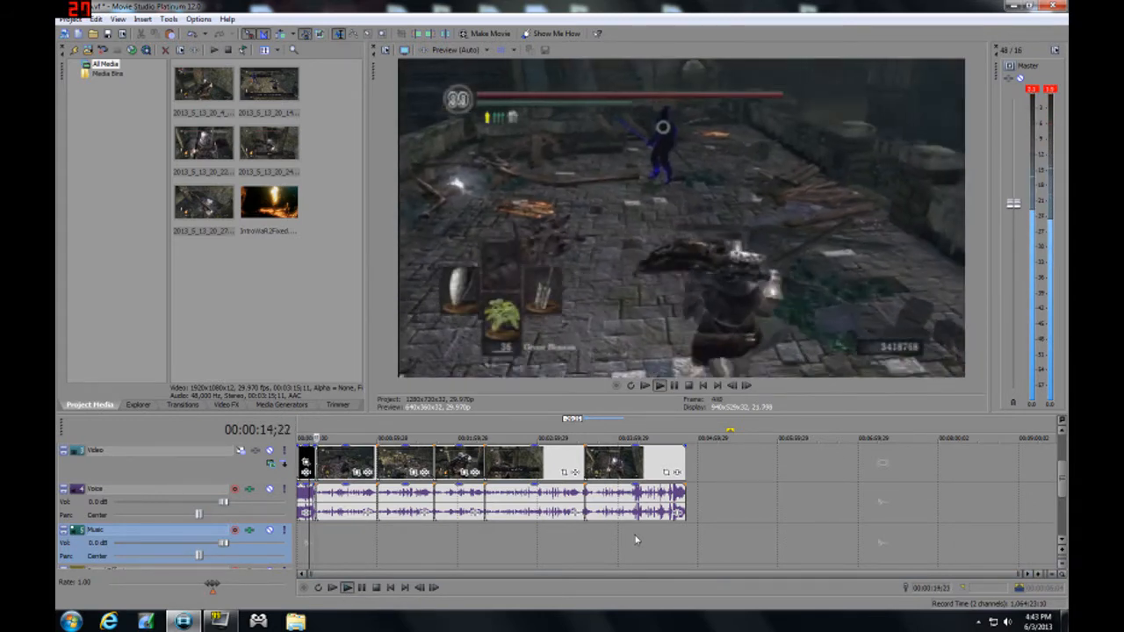
{"action": "left_click", "coordinate": [360, 589]}
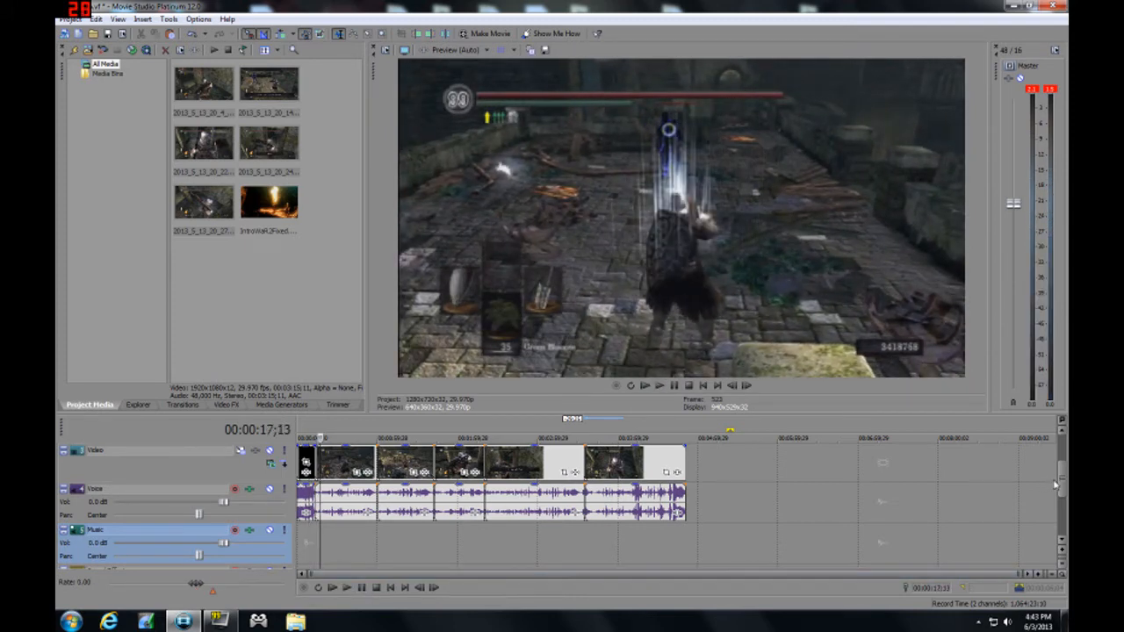
Save the project
{"action": "left_click", "coordinate": [106, 34]}
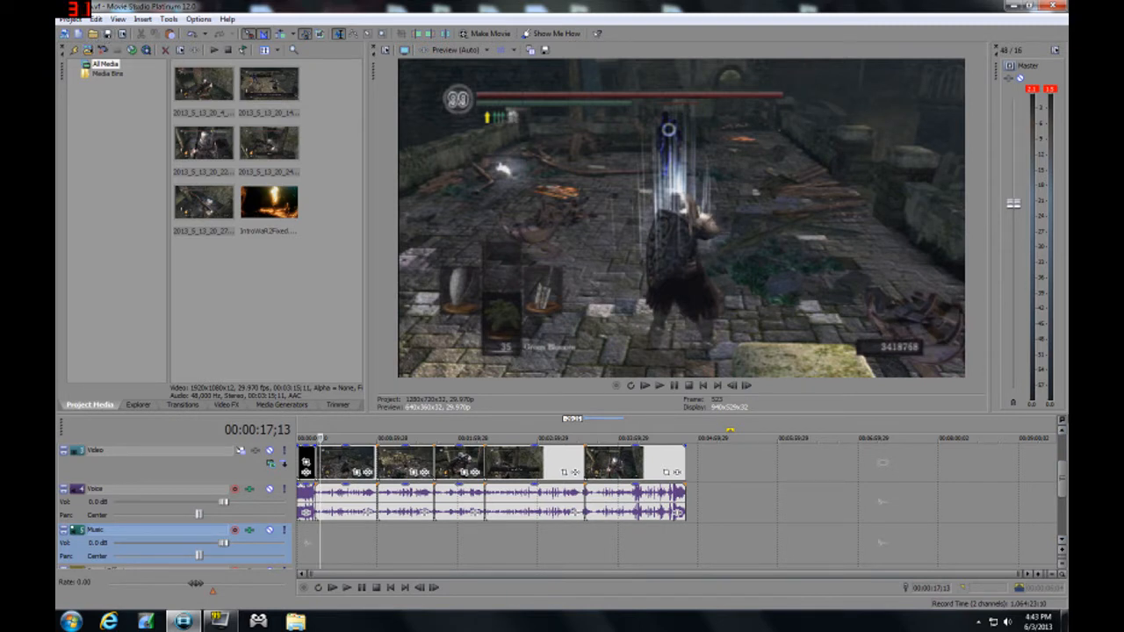
{"action": "left_click_drag", "start_coordinate": [1062, 492], "coordinate": [1062, 472]}
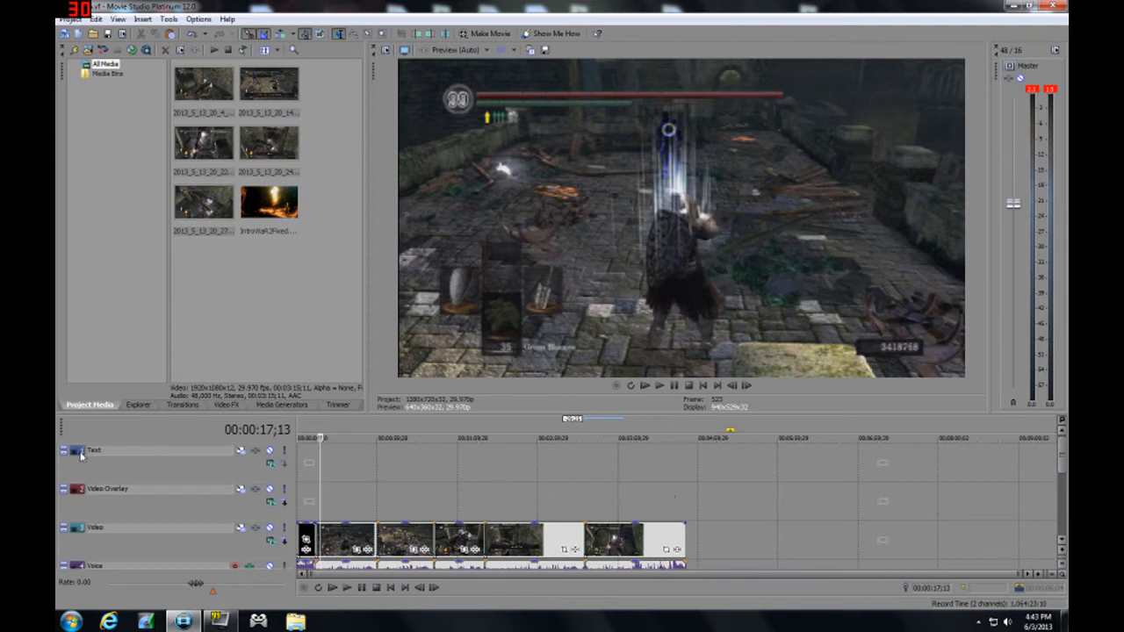
Insert a text event on the Text track at 00:01:43;05 and replace its sample text with "warchild v1"
{"action": "left_click", "coordinate": [435, 461]}
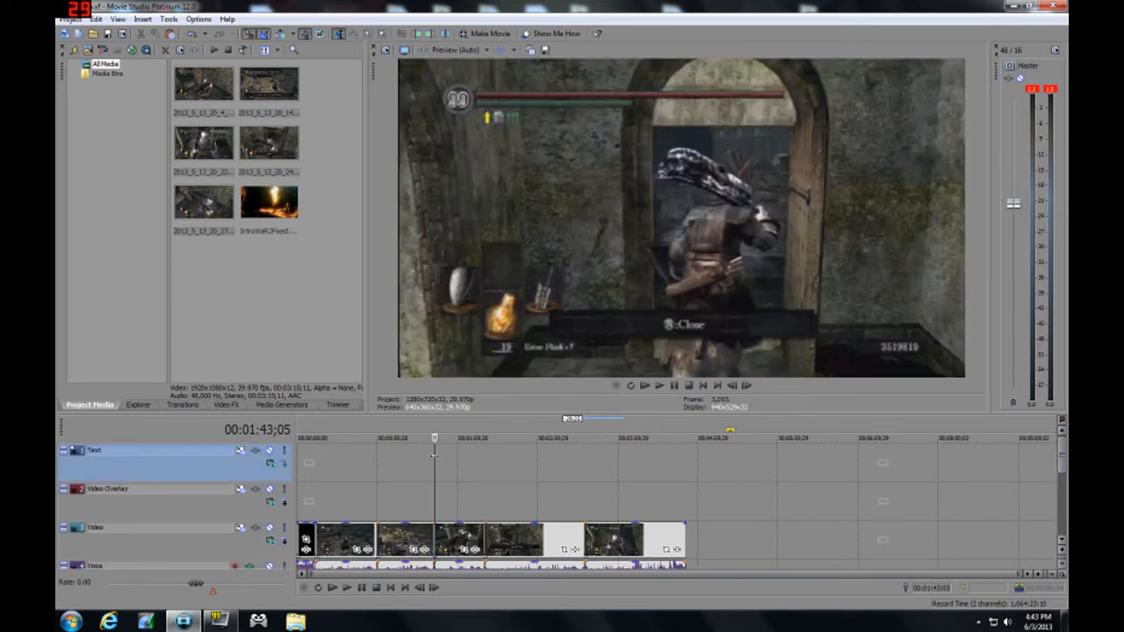
{"action": "right_click", "coordinate": [434, 457]}
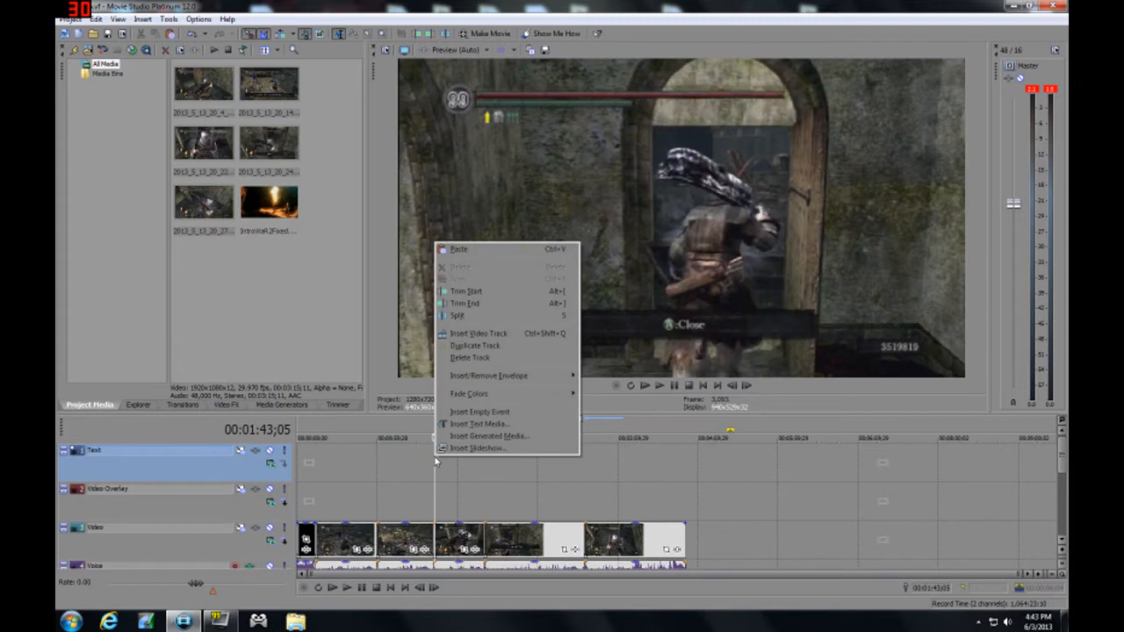
{"action": "left_click", "coordinate": [484, 426]}
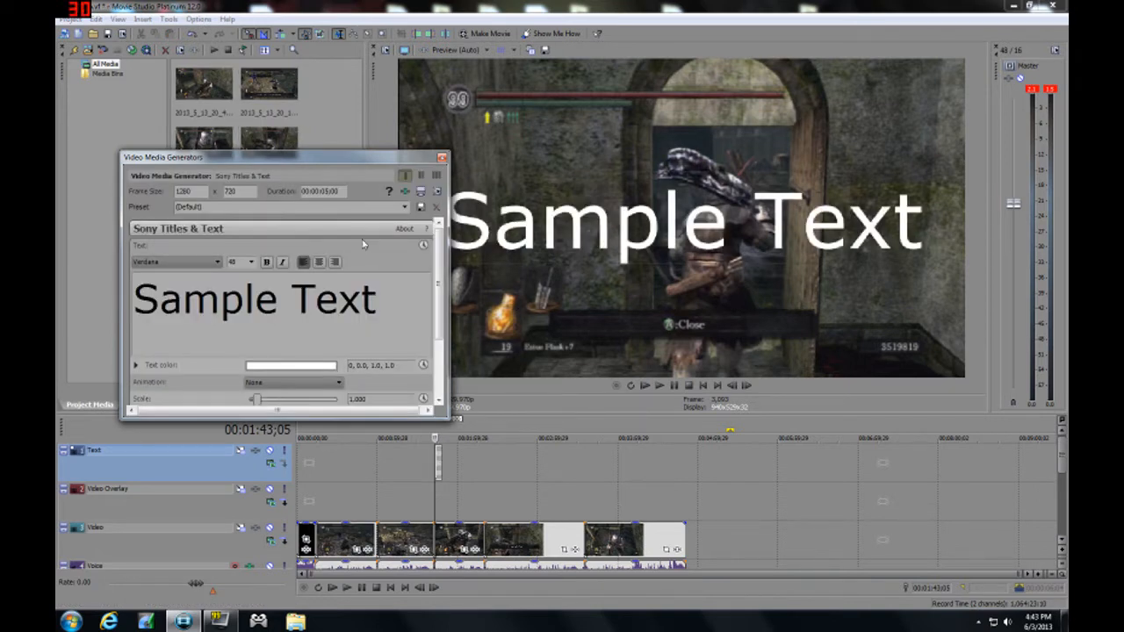
{"action": "left_click", "coordinate": [406, 208]}
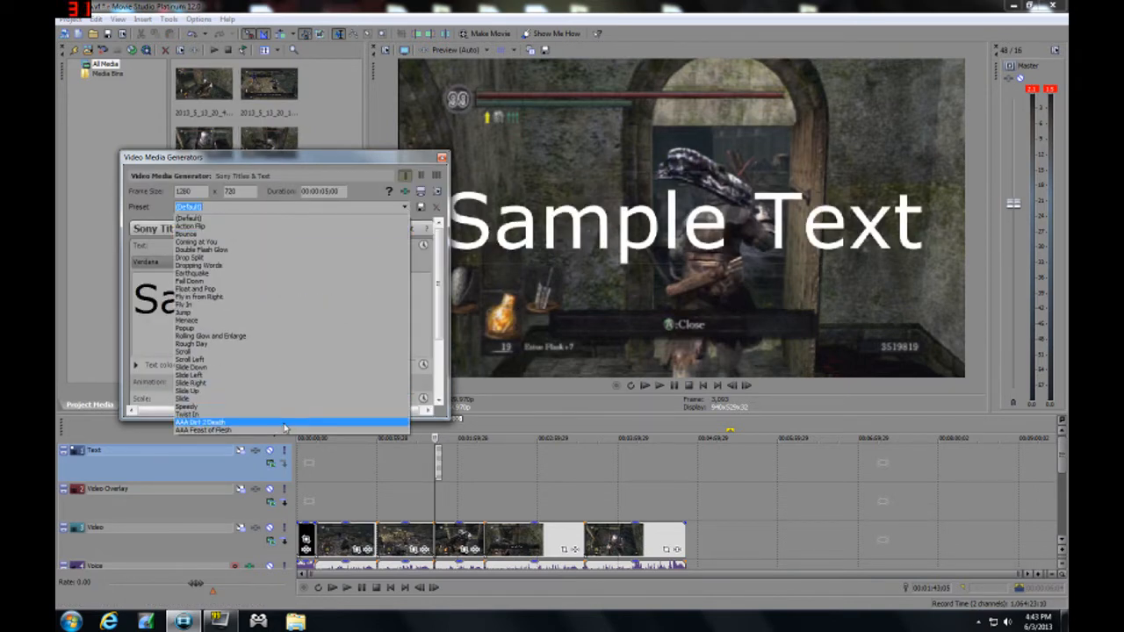
{"action": "left_click", "coordinate": [383, 160]}
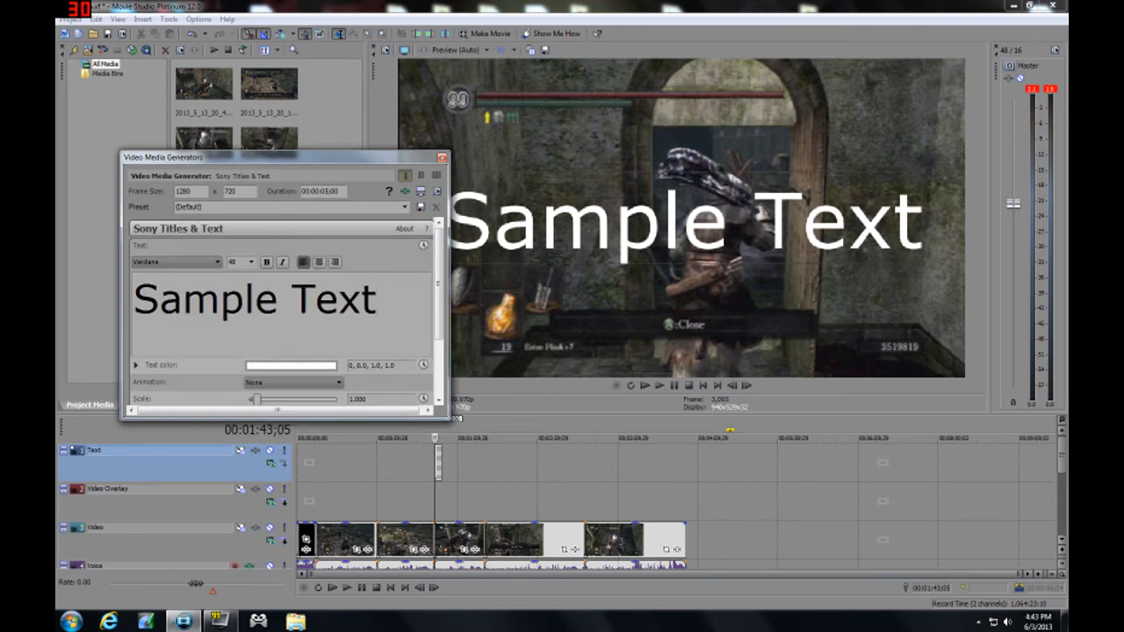
{"action": "left_click_drag", "start_coordinate": [377, 303], "coordinate": [280, 310]}
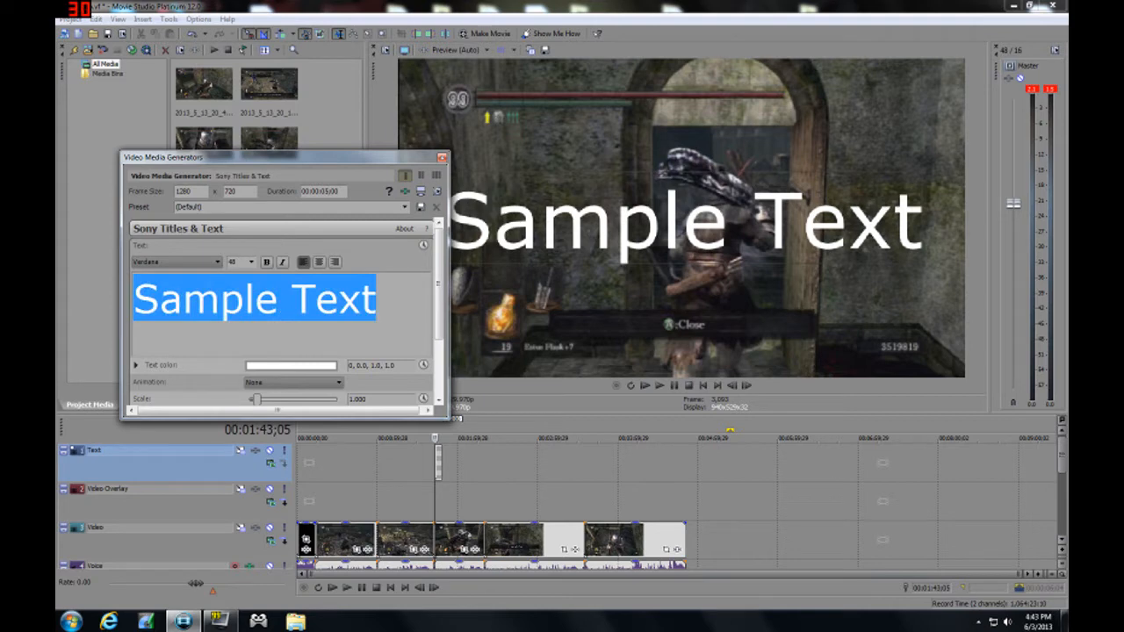
{"action": "type", "text": "warchild"}
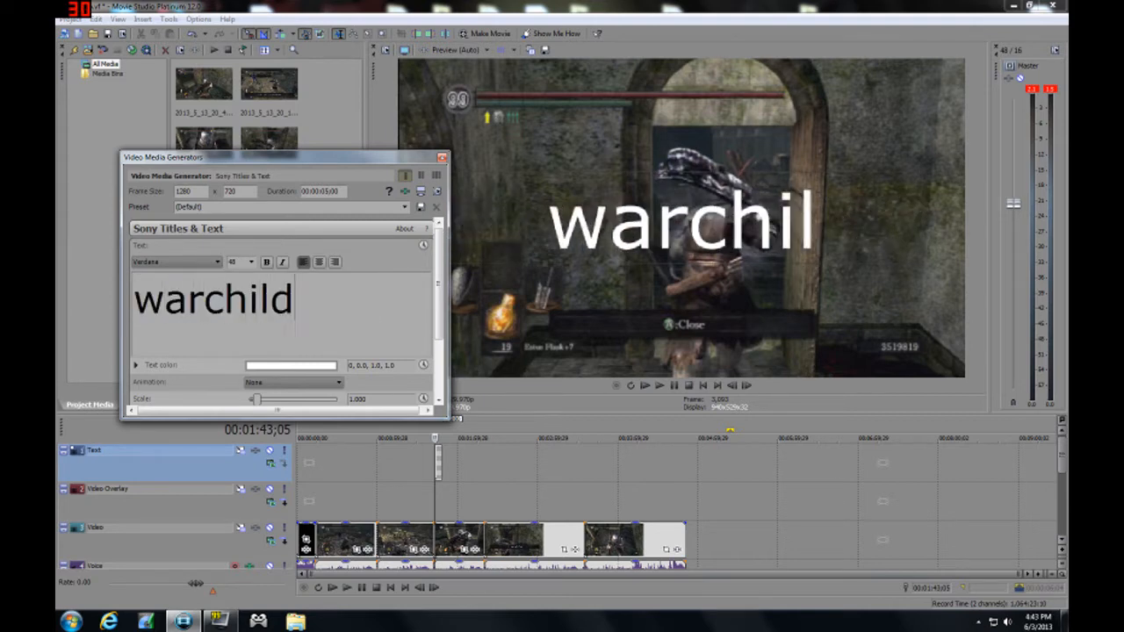
{"action": "type", "text": " v1"}
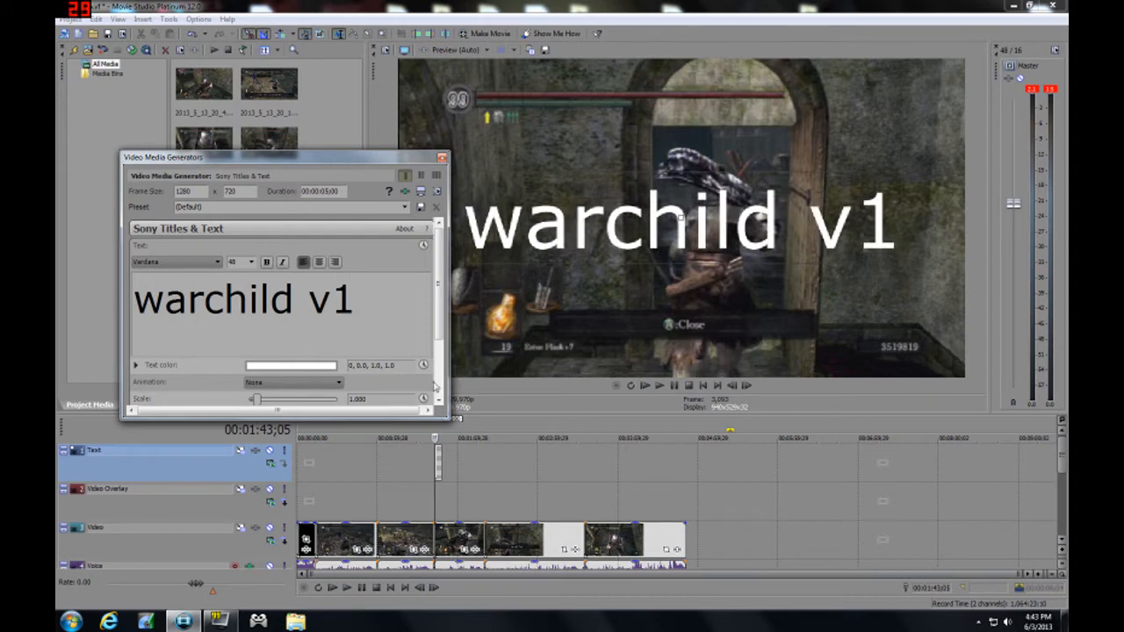
Set the whole title text to size 14 in the Feast of Flesh BB Italic font
{"action": "key", "text": "ctrl+a"}
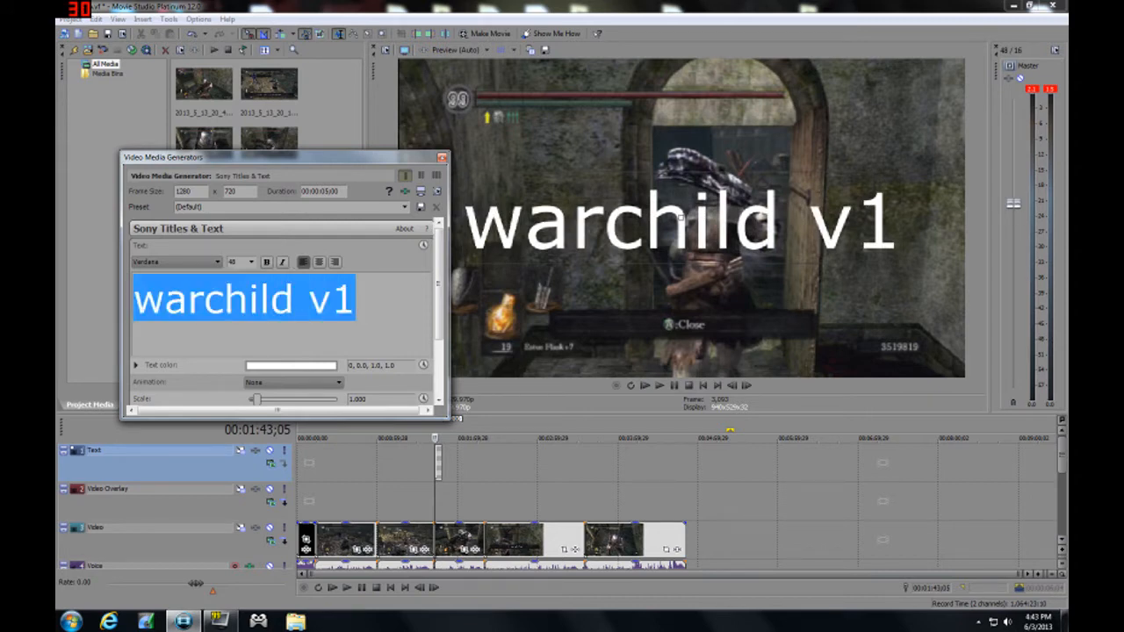
{"action": "left_click", "coordinate": [251, 263]}
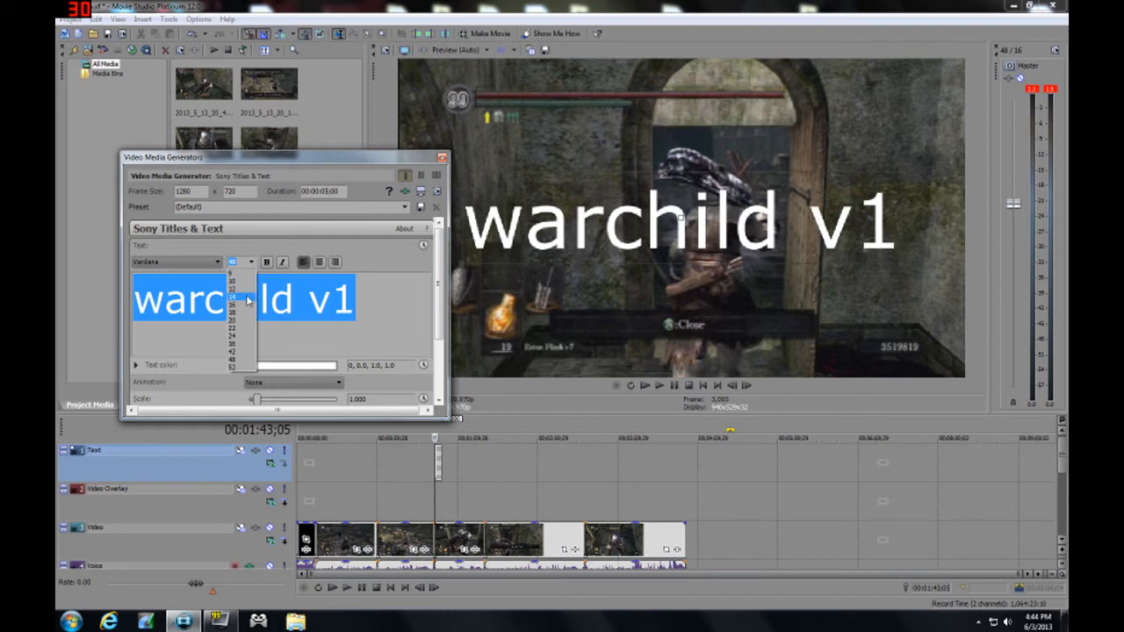
{"action": "left_click", "coordinate": [247, 298]}
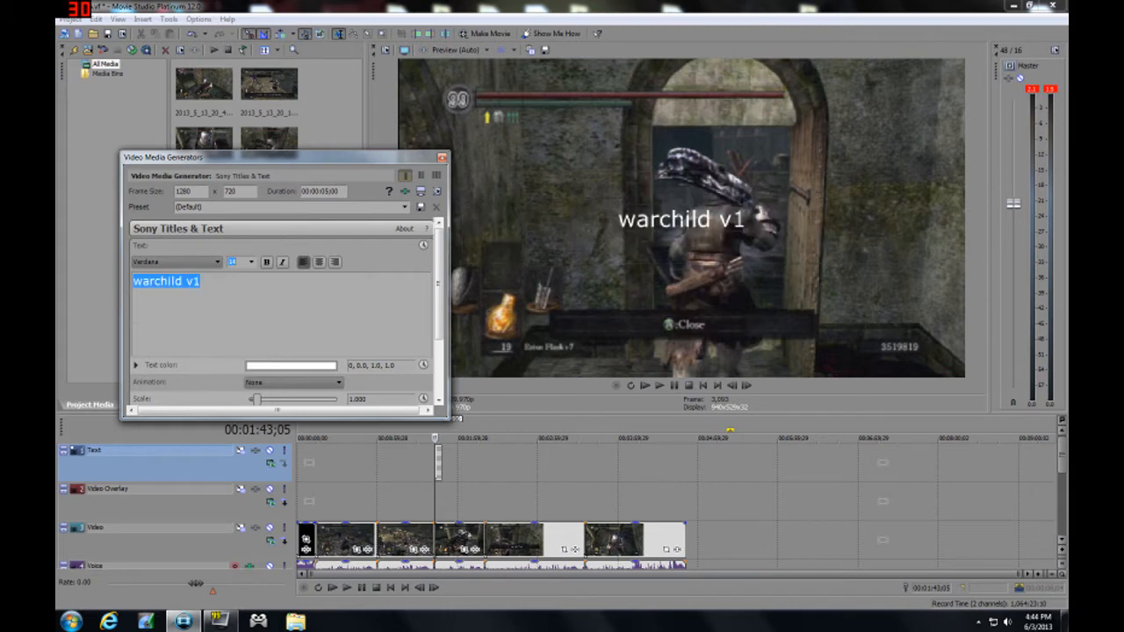
{"action": "left_click", "coordinate": [217, 262]}
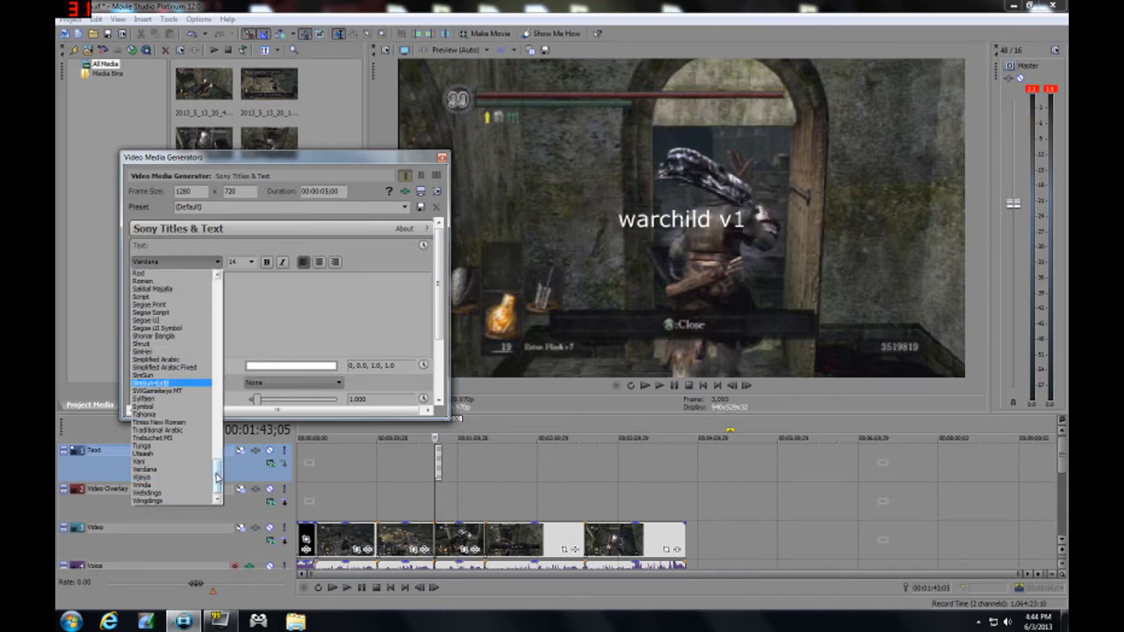
{"action": "left_click_drag", "start_coordinate": [217, 477], "coordinate": [225, 369]}
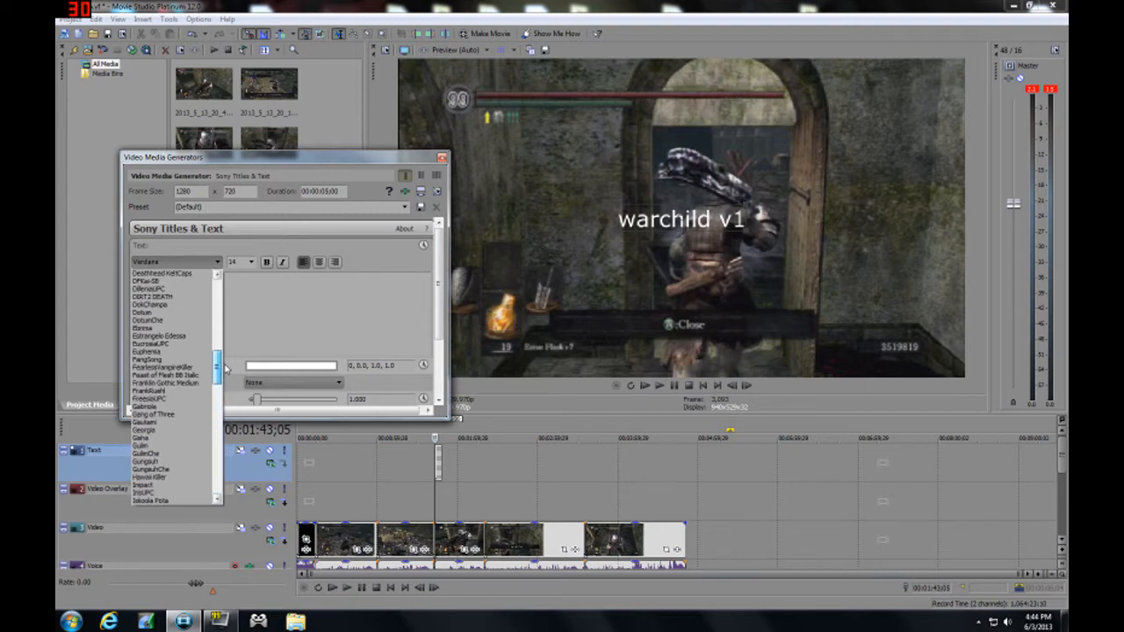
{"action": "left_click", "coordinate": [180, 376]}
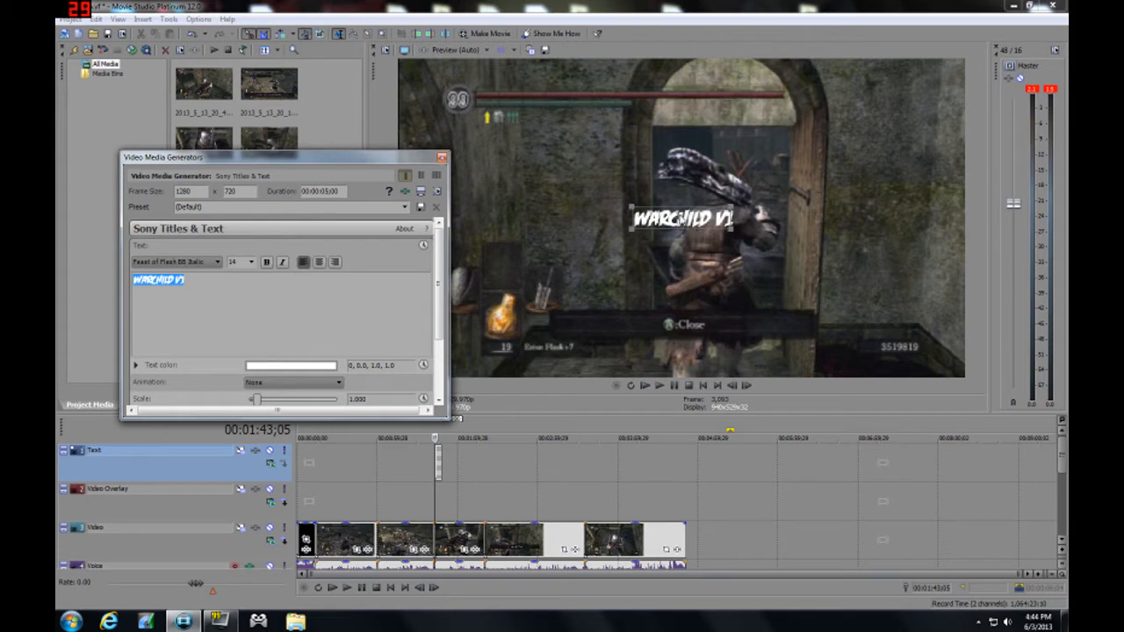
Move the title to the upper-right corner of the video frame, and reopen its text settings from the timeline for a check
{"action": "left_click_drag", "start_coordinate": [683, 220], "coordinate": [911, 73]}
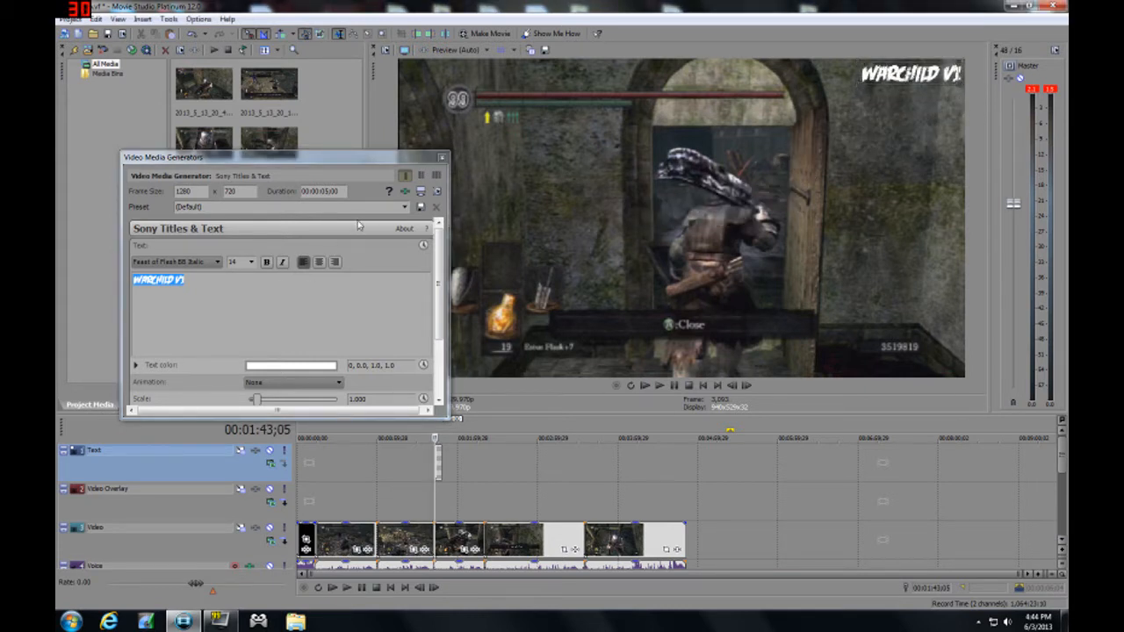
{"action": "left_click", "coordinate": [442, 158]}
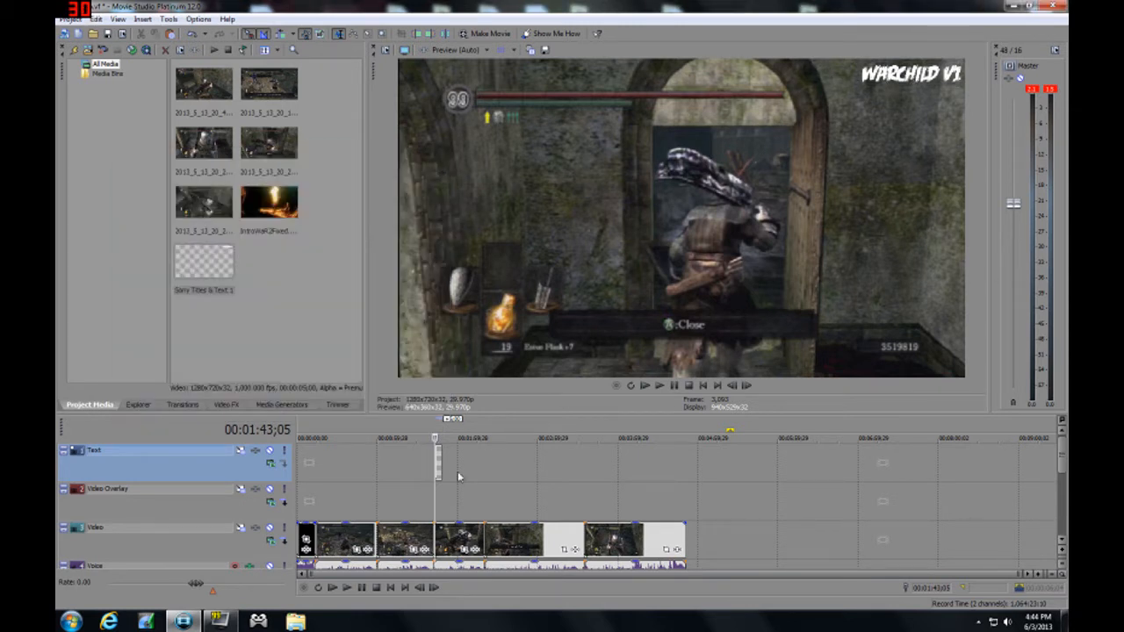
{"action": "scroll", "coordinate": [444, 474], "scroll_direction": "up", "scroll_amount": 5}
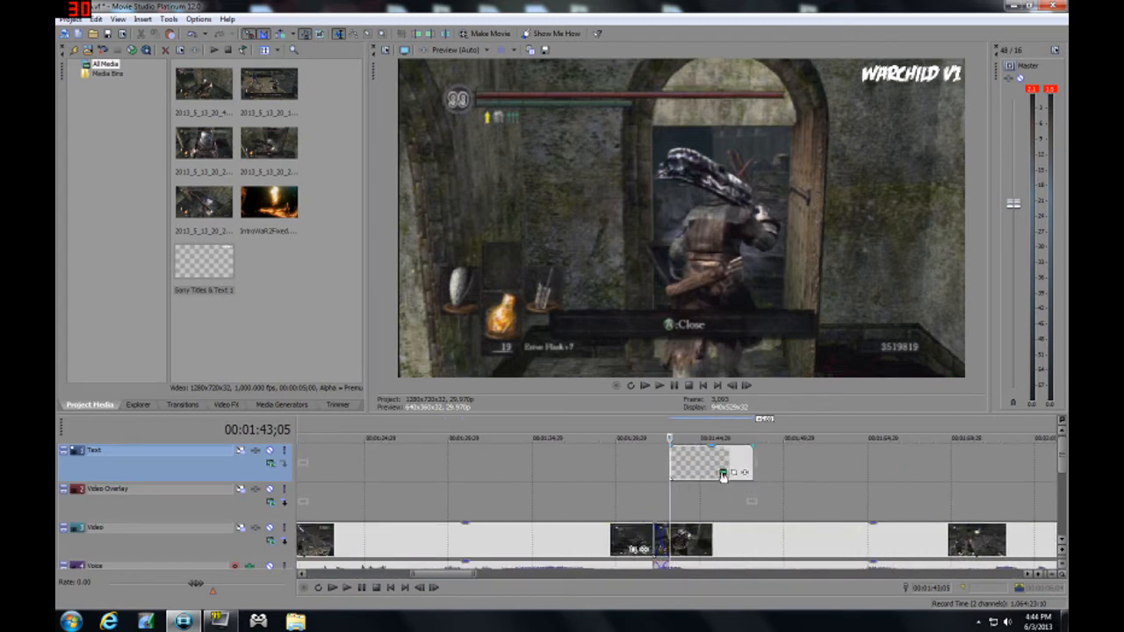
{"action": "left_click", "coordinate": [723, 474]}
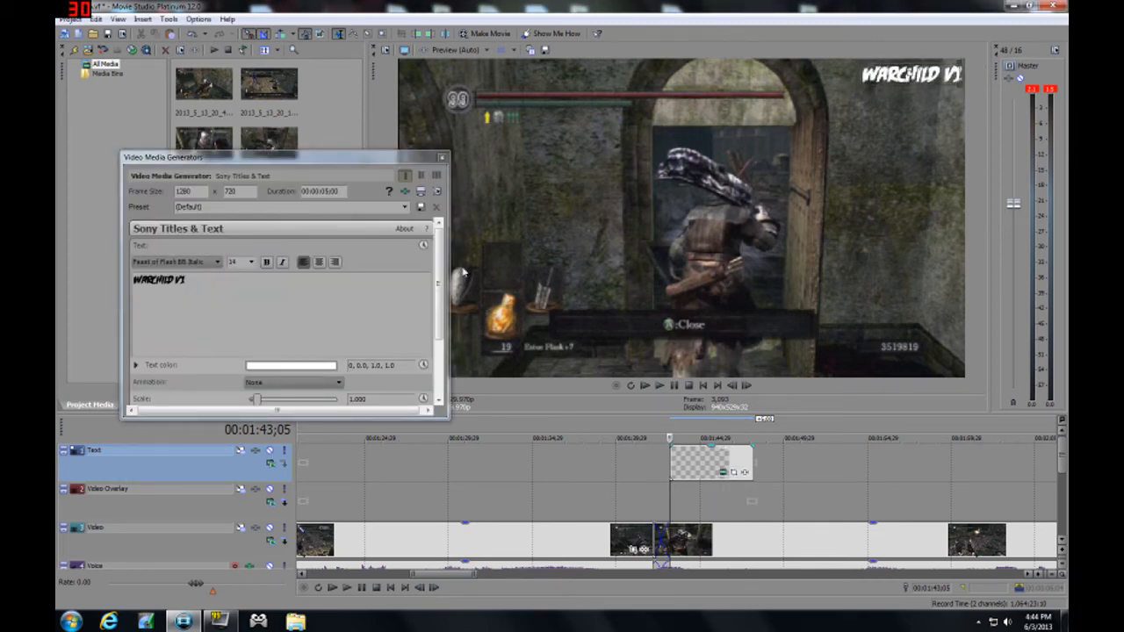
{"action": "left_click", "coordinate": [442, 157]}
Extend the title event to run from the start of the first gameplay clip to the end of the last one
{"action": "scroll", "coordinate": [632, 467], "scroll_direction": "down", "scroll_amount": 1}
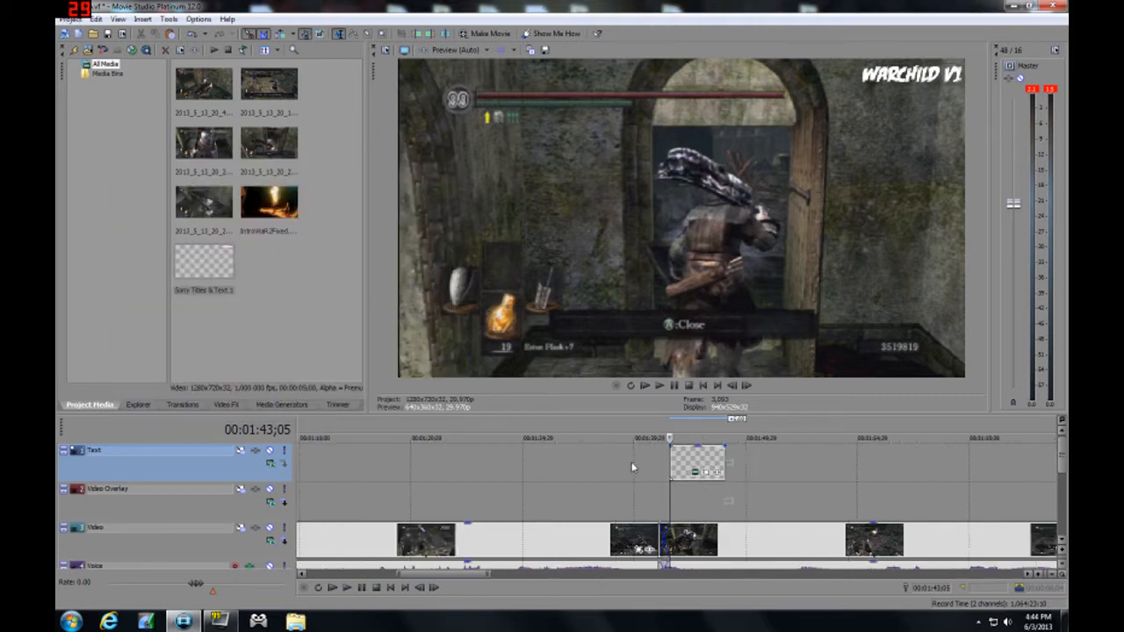
{"action": "scroll", "coordinate": [629, 467], "scroll_direction": "down", "scroll_amount": 2}
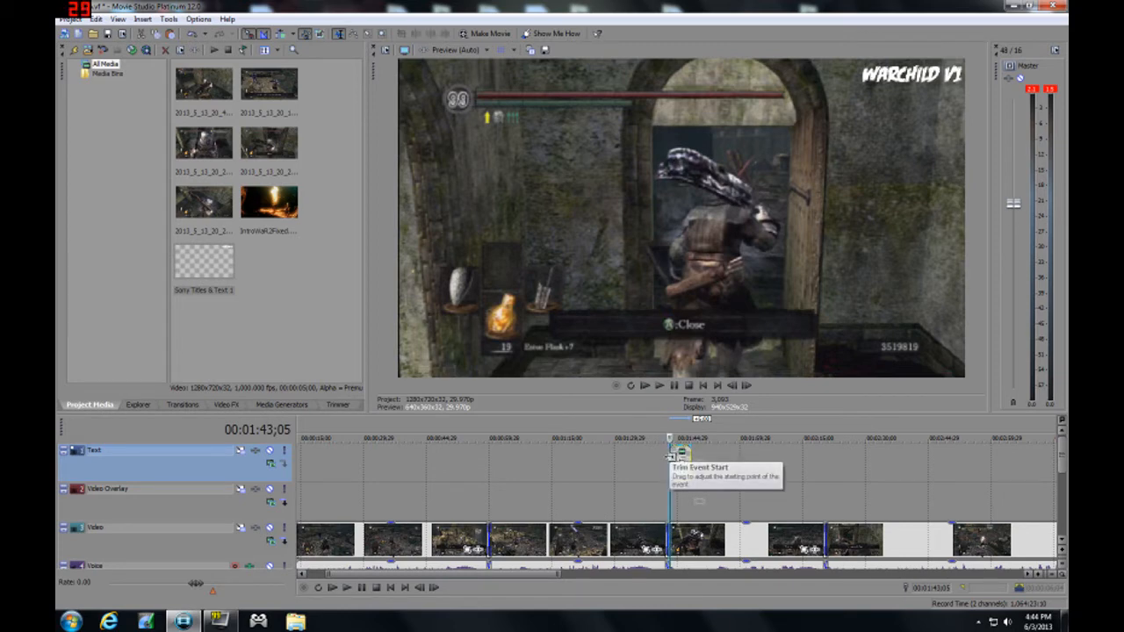
{"action": "left_click_drag", "start_coordinate": [672, 454], "coordinate": [415, 465]}
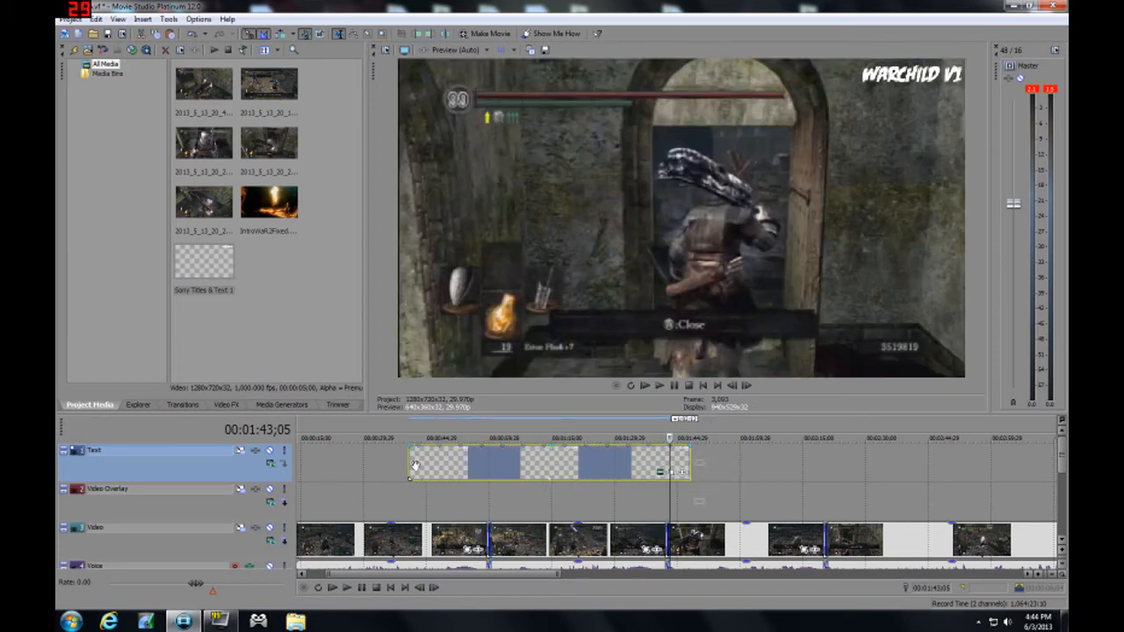
{"action": "left_click", "coordinate": [493, 490]}
{"action": "scroll", "coordinate": [492, 485], "scroll_direction": "down", "scroll_amount": 5}
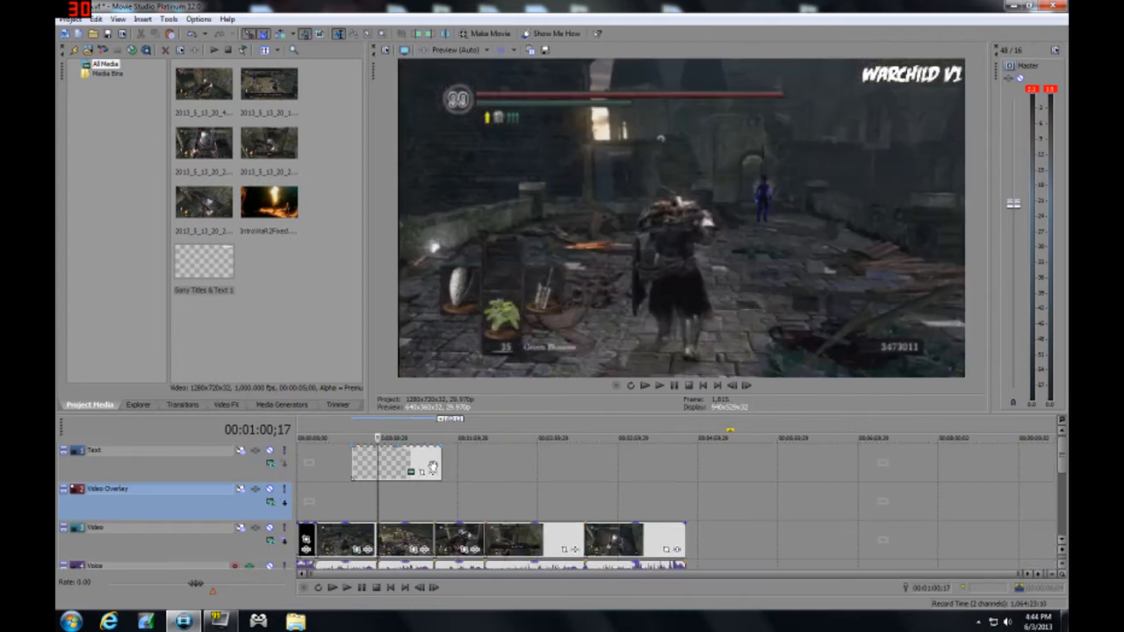
{"action": "left_click_drag", "start_coordinate": [437, 459], "coordinate": [683, 485]}
{"action": "left_click", "coordinate": [648, 508]}
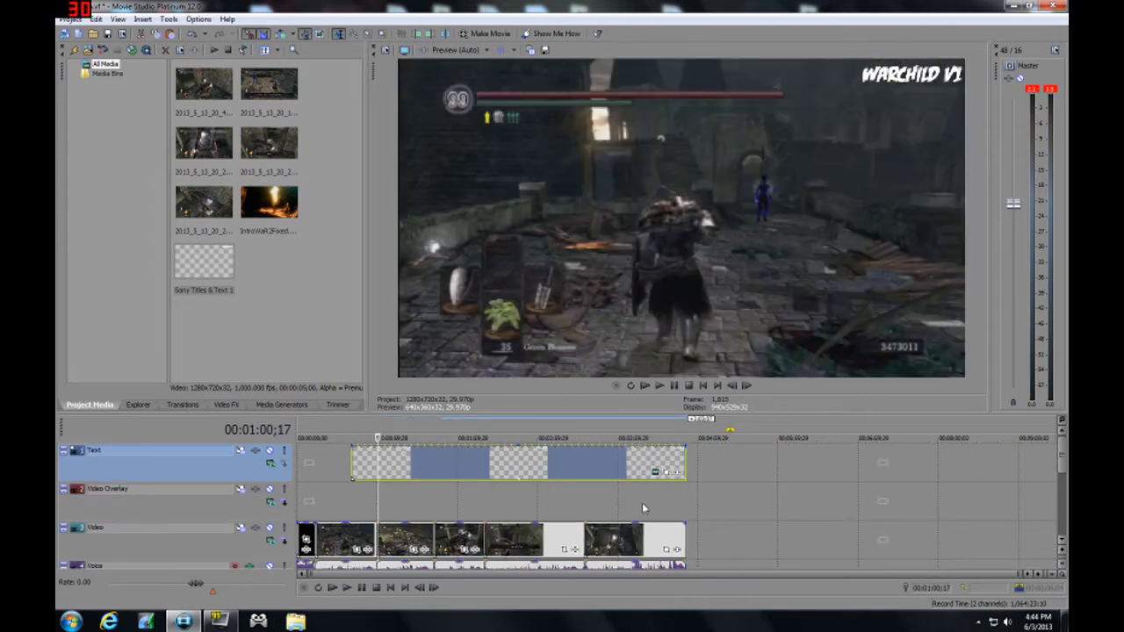
{"action": "left_click_drag", "start_coordinate": [358, 468], "coordinate": [316, 461]}
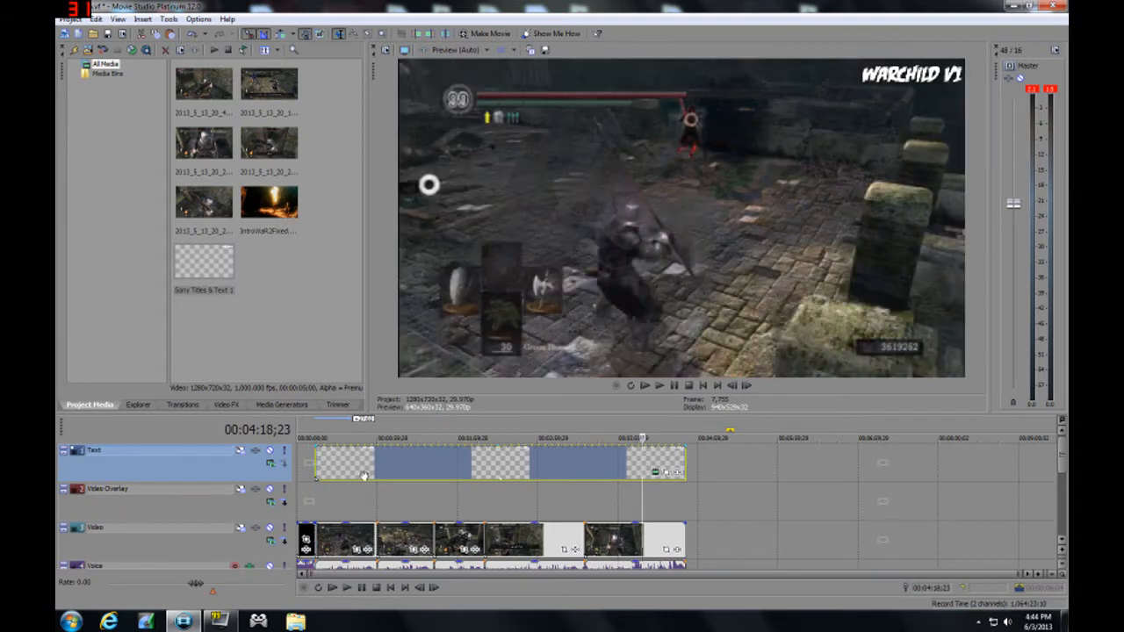
Check how the title looks over the gameplay at several points along the timeline
{"action": "left_click", "coordinate": [485, 498]}
{"action": "left_click", "coordinate": [518, 500]}
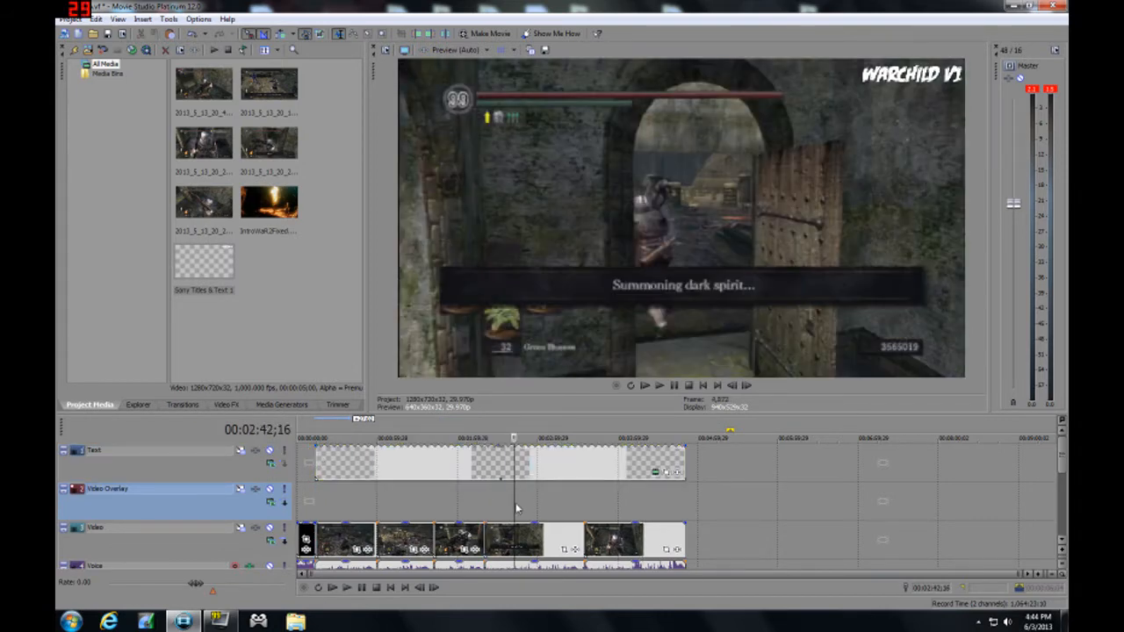
{"action": "left_click", "coordinate": [565, 500]}
{"action": "left_click", "coordinate": [617, 500]}
{"action": "left_click", "coordinate": [657, 501]}
{"action": "left_click", "coordinate": [391, 506]}
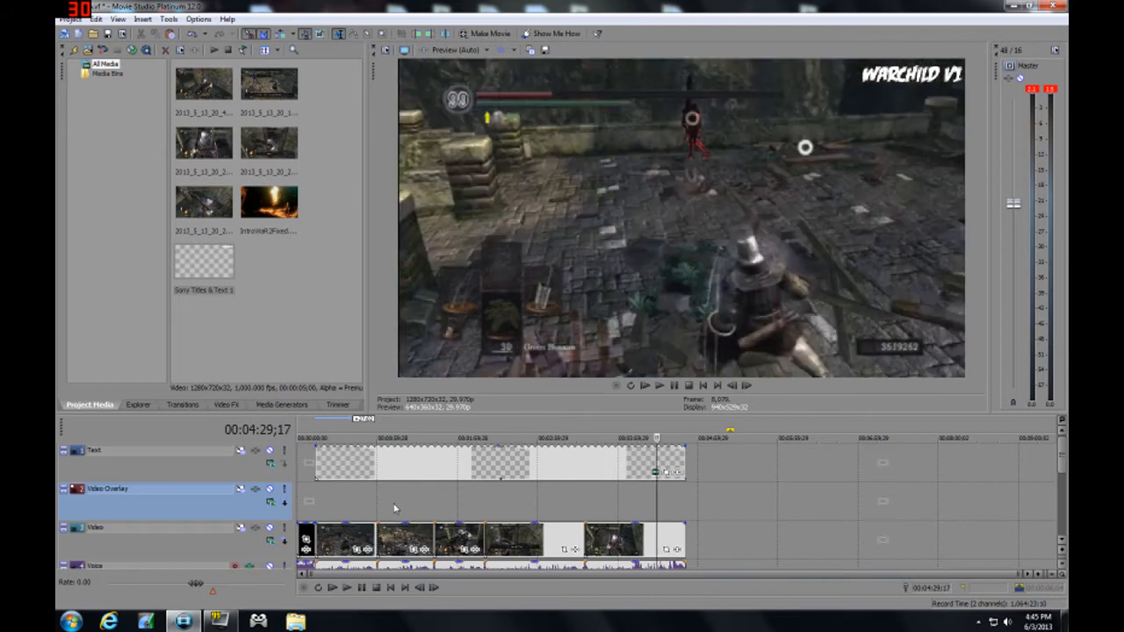
{"action": "left_click", "coordinate": [506, 502]}
{"action": "left_click", "coordinate": [612, 505]}
{"action": "left_click", "coordinate": [645, 502]}
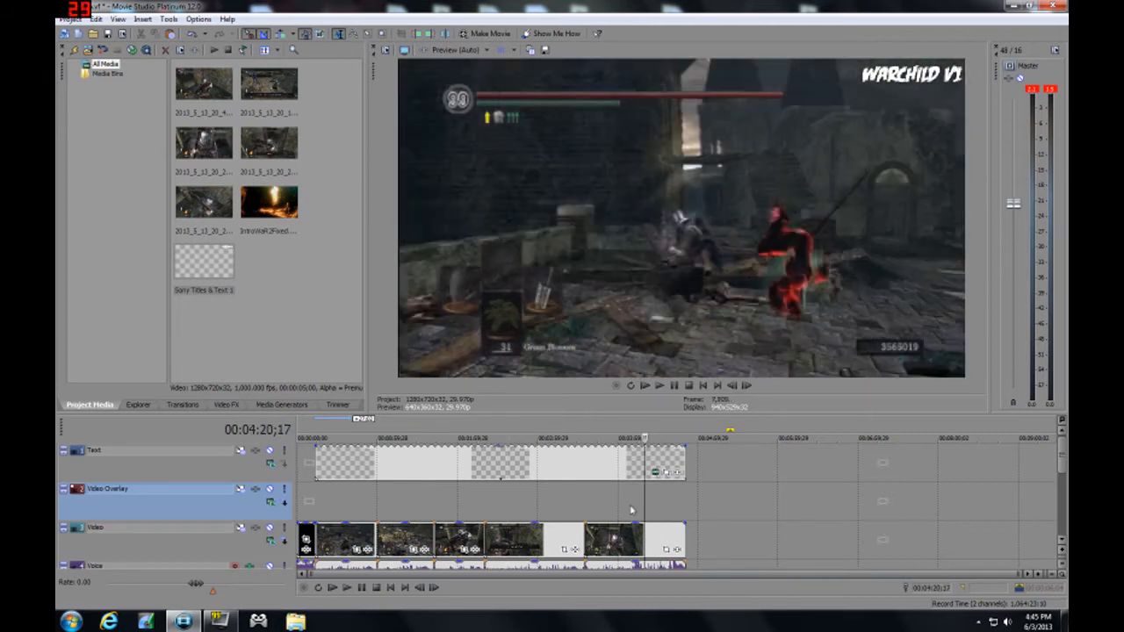
Lower the title event's opacity to about half
{"action": "left_click", "coordinate": [485, 499]}
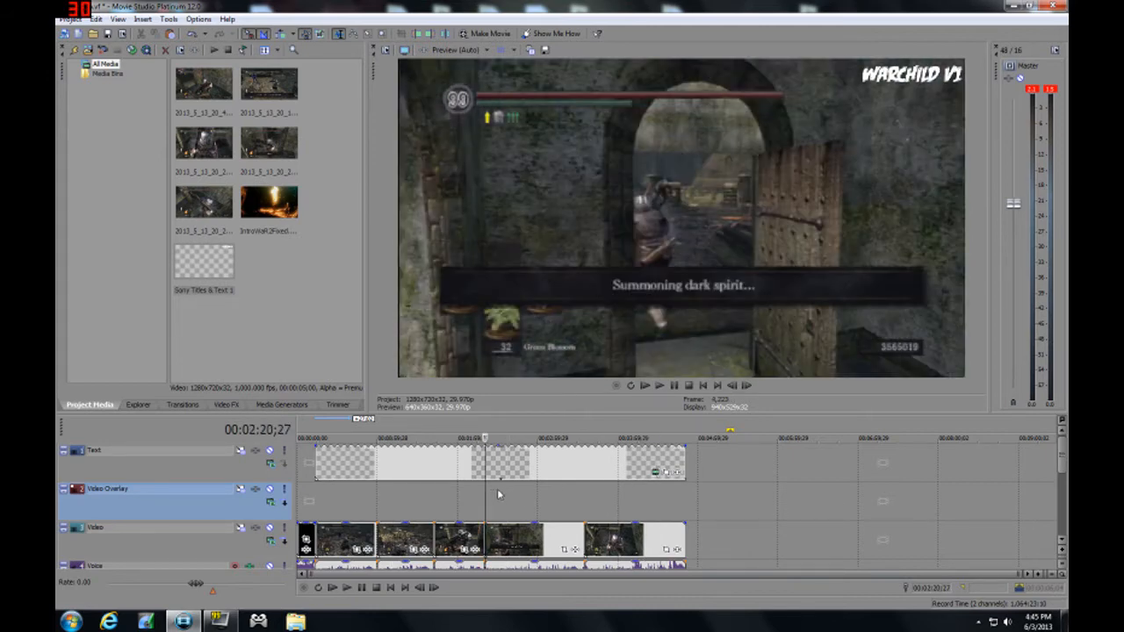
{"action": "scroll", "coordinate": [498, 475], "scroll_direction": "up", "scroll_amount": 2}
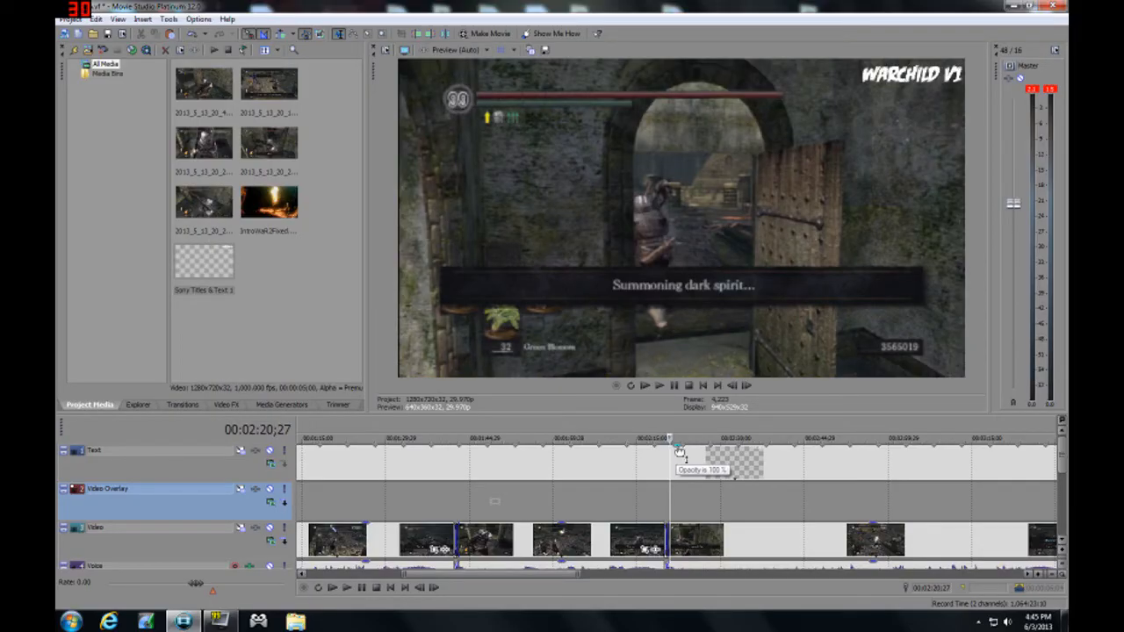
{"action": "scroll", "coordinate": [675, 448], "scroll_direction": "up", "scroll_amount": 2}
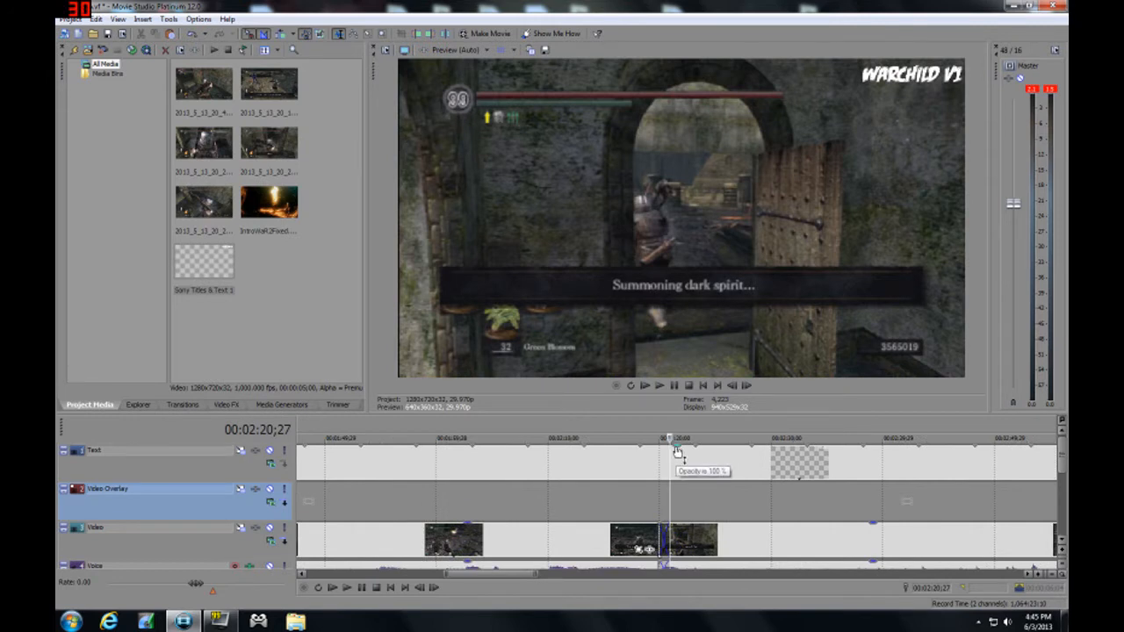
{"action": "mouse_move", "coordinate": [678, 452]}
{"action": "left_mouse_down"}
{"action": "mouse_move", "coordinate": [676, 506]}
{"action": "mouse_move", "coordinate": [686, 464]}
{"action": "mouse_move", "coordinate": [681, 472]}
{"action": "left_mouse_up"}
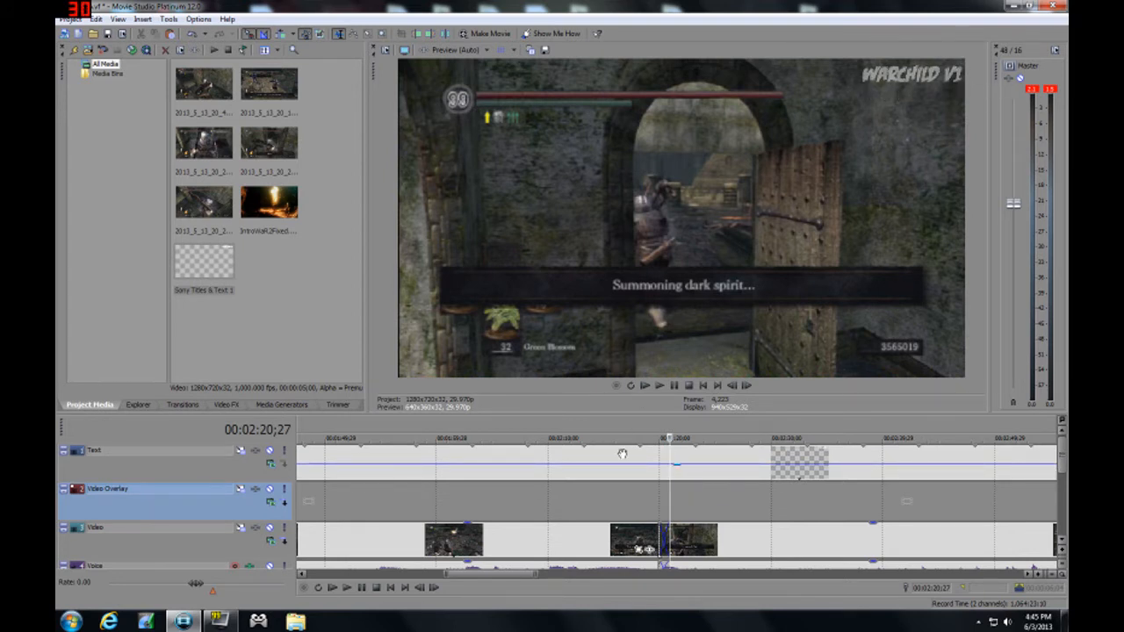
Check the semi-transparent title over the gameplay at several points, including the start of the first gameplay clip
{"action": "left_click", "coordinate": [616, 495]}
{"action": "left_click", "coordinate": [499, 506]}
{"action": "scroll", "coordinate": [500, 505], "scroll_direction": "down", "scroll_amount": 6}
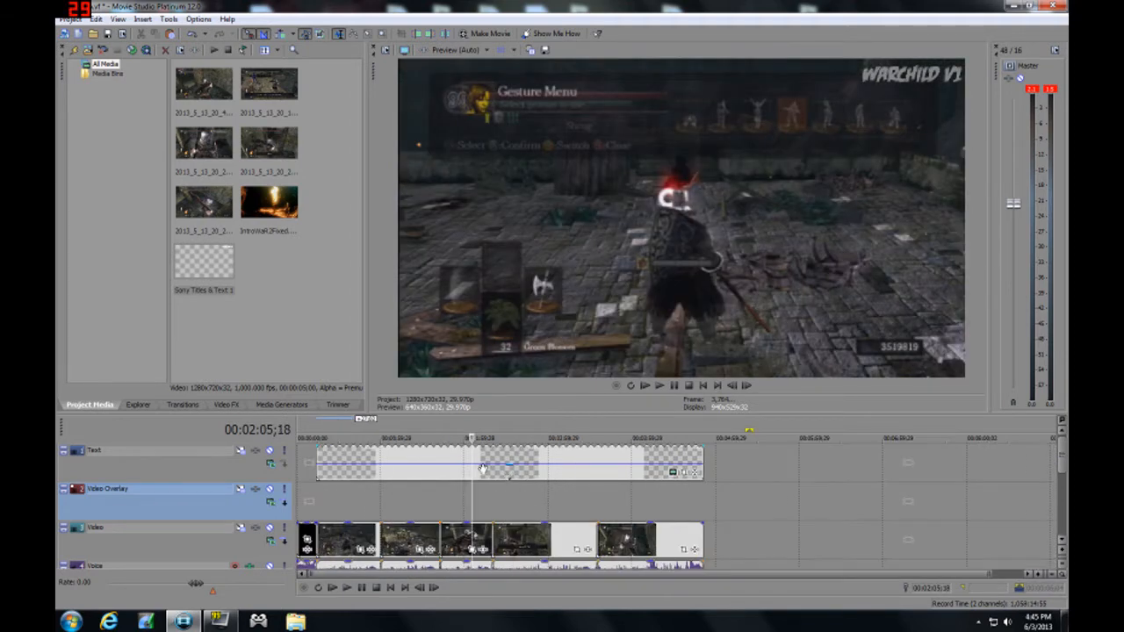
{"action": "left_click", "coordinate": [587, 504]}
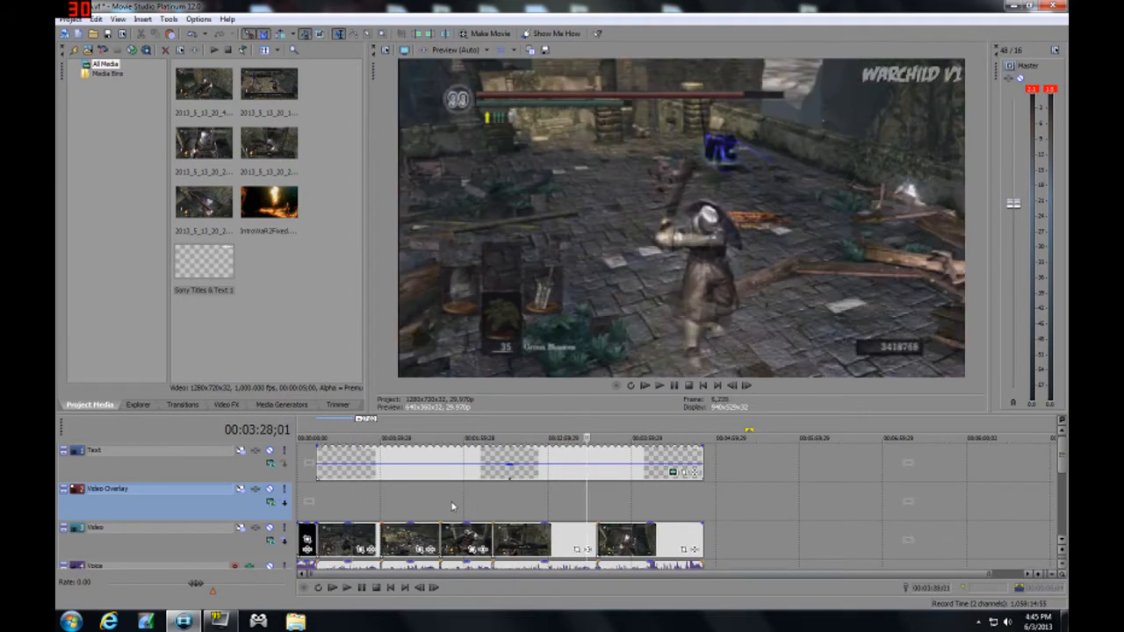
{"action": "left_click", "coordinate": [317, 505]}
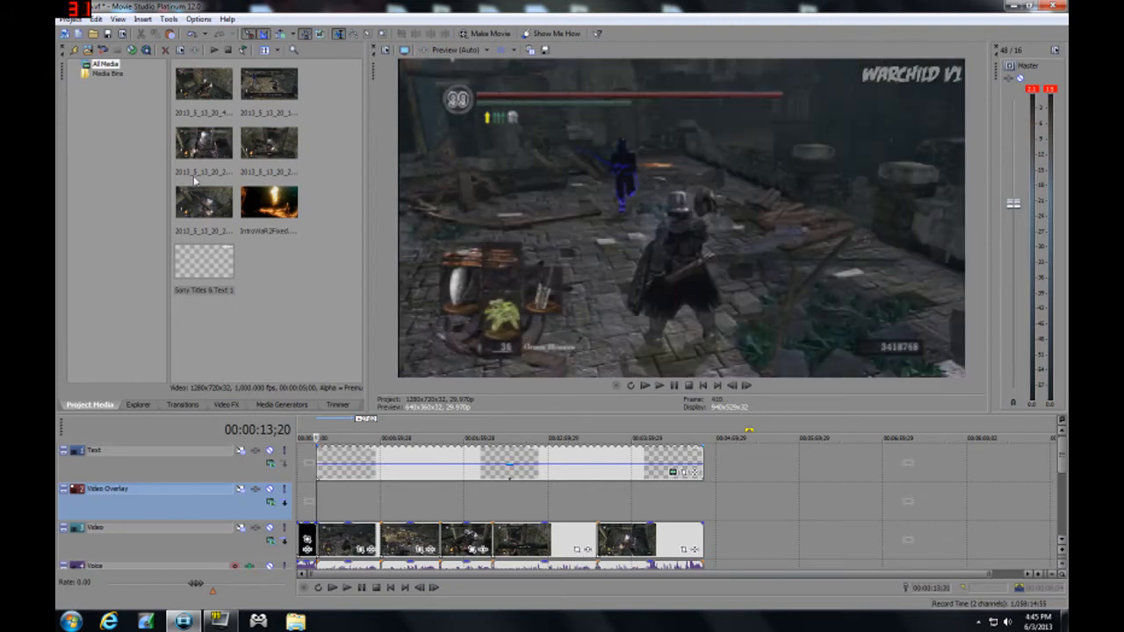
{"action": "left_click", "coordinate": [477, 502]}
{"action": "scroll", "coordinate": [500, 500], "scroll_direction": "down", "scroll_amount": 1}
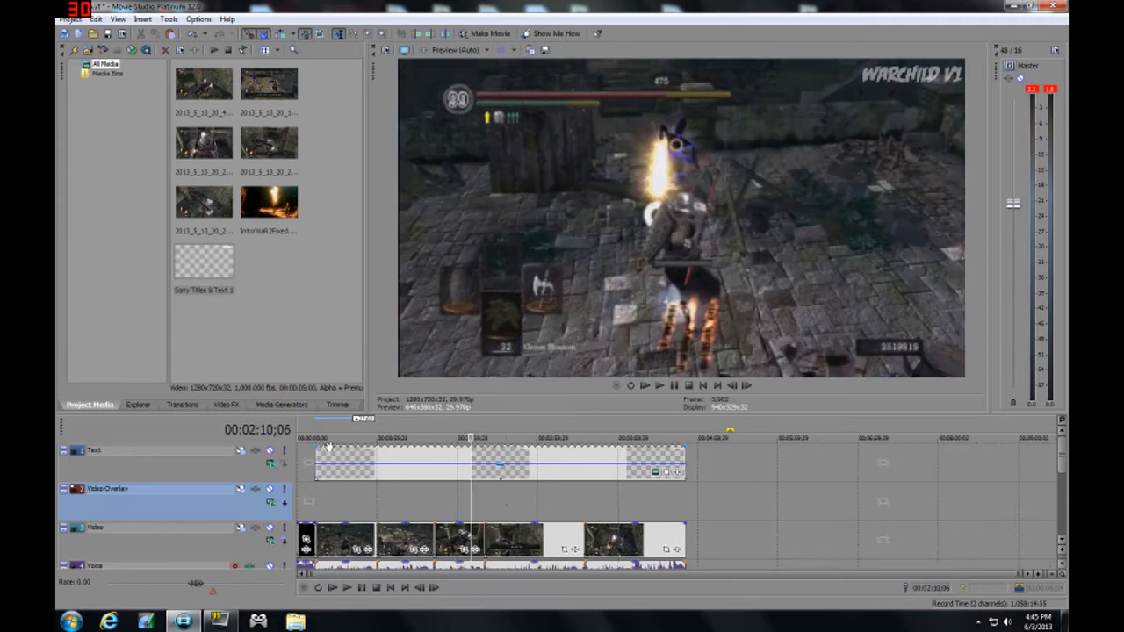
Import the Fireball_AtCam_03 clip from the 08. Explosions folder of Action Essentials 2 on the desktop
{"action": "left_click", "coordinate": [88, 51]}
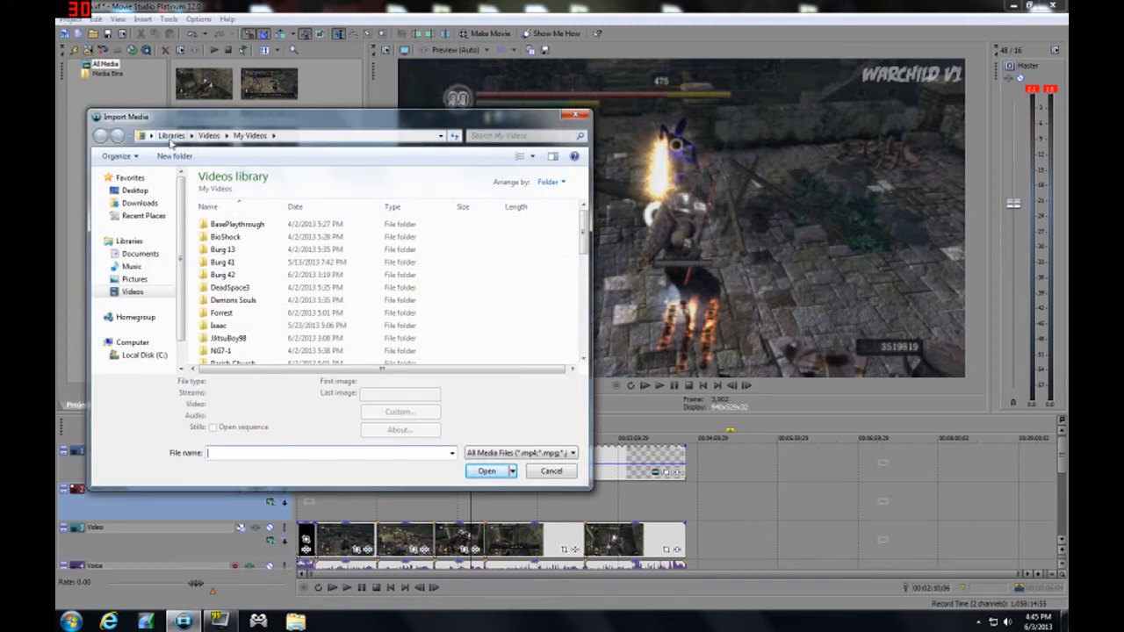
{"action": "left_click", "coordinate": [136, 190]}
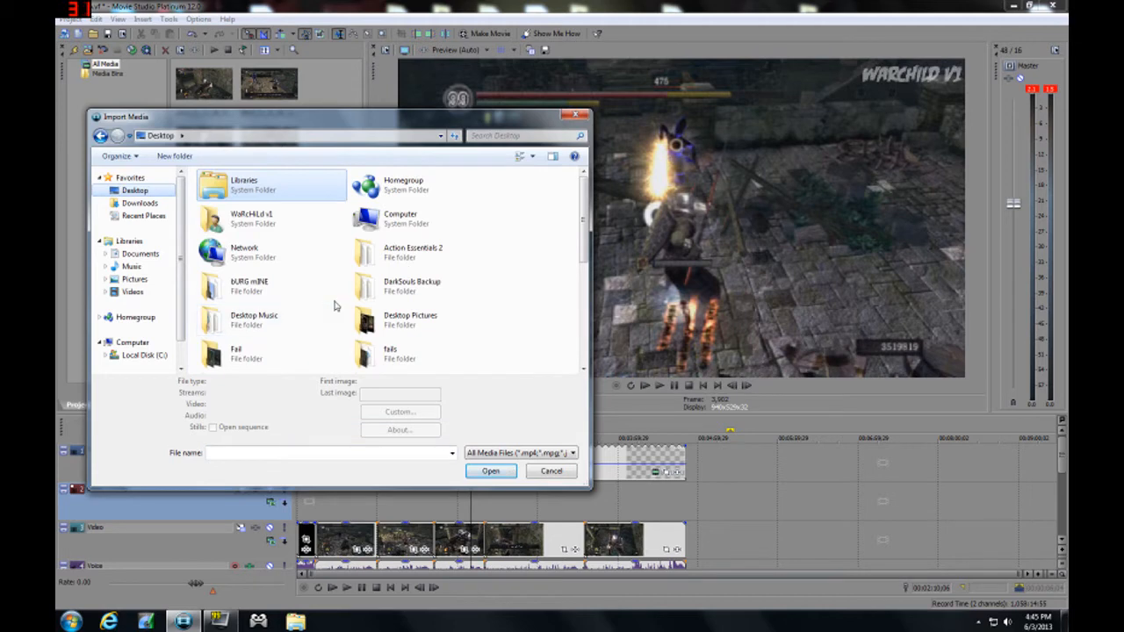
{"action": "double_click", "coordinate": [436, 252]}
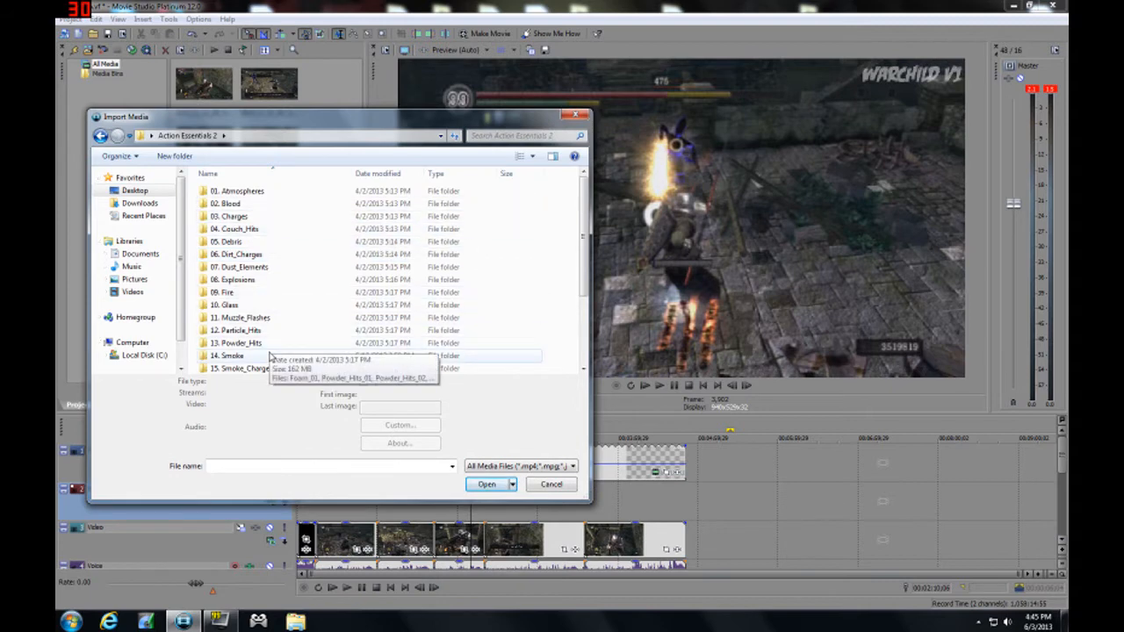
{"action": "double_click", "coordinate": [250, 280]}
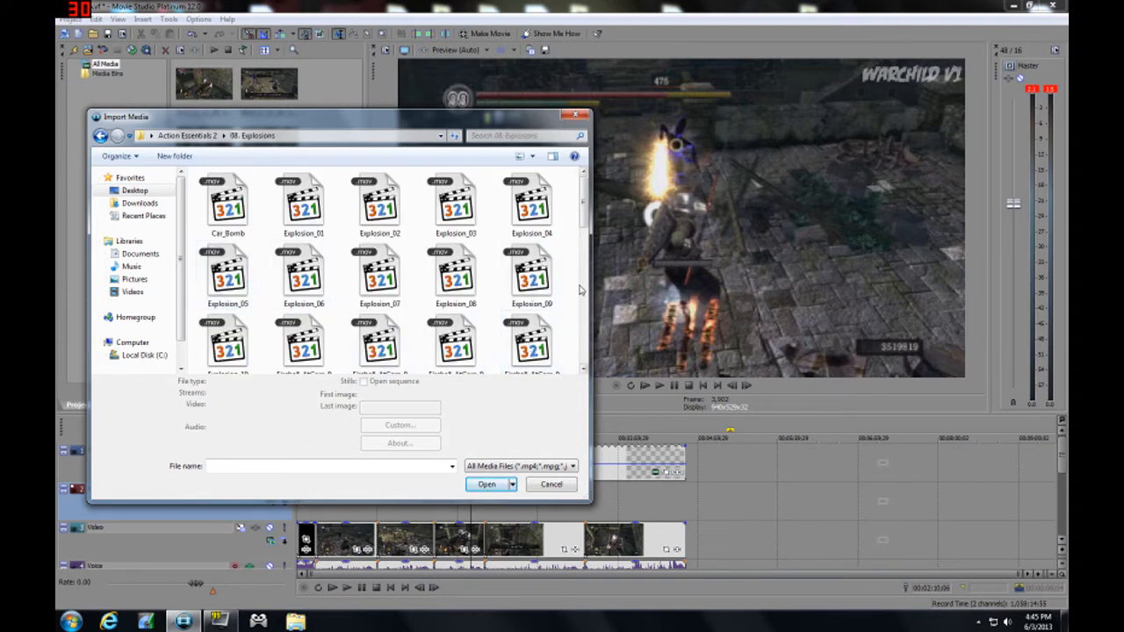
{"action": "scroll", "coordinate": [580, 290], "scroll_direction": "down", "scroll_amount": 2}
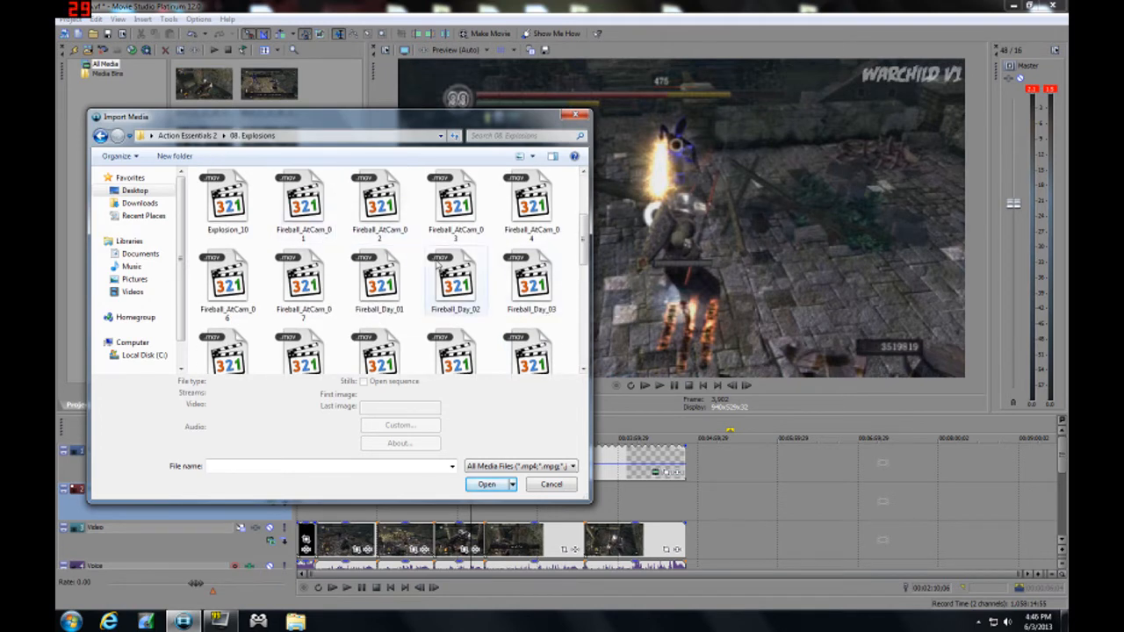
{"action": "double_click", "coordinate": [447, 205]}
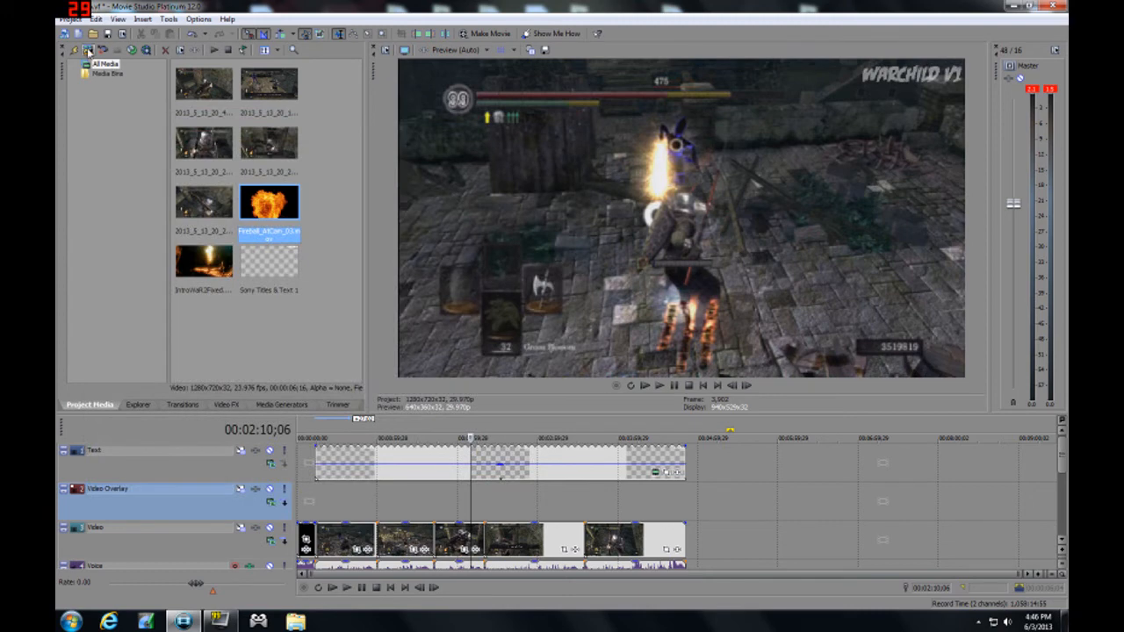
Import the Wisp_07 clip from the 14. Smoke folder of Action Essentials 2
{"action": "left_click", "coordinate": [88, 51]}
{"action": "left_click", "coordinate": [184, 136]}
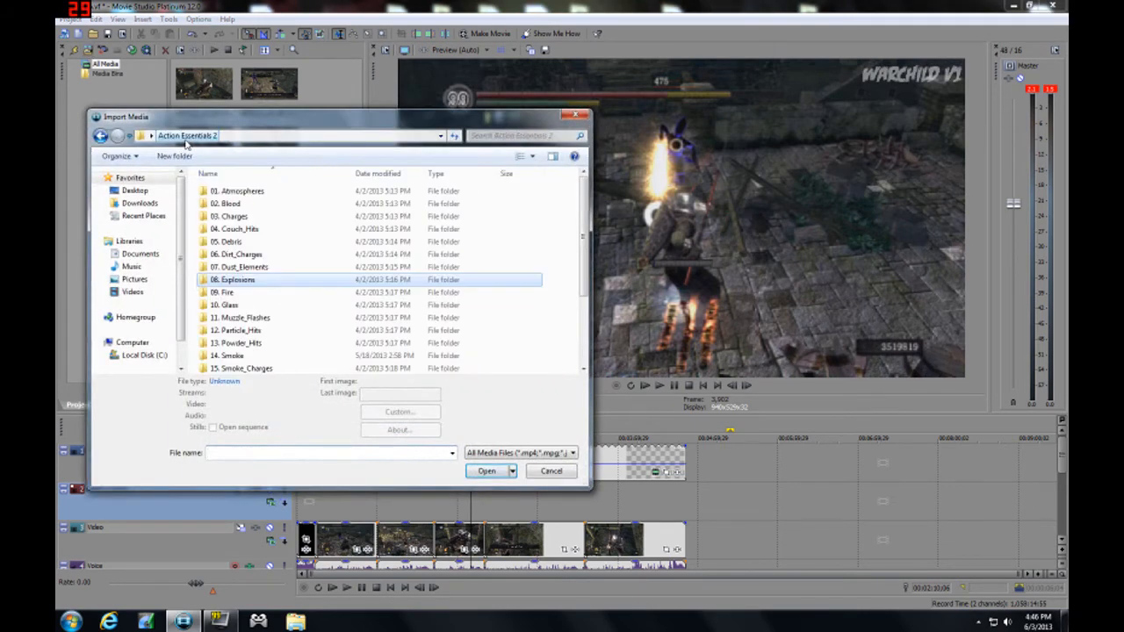
{"action": "double_click", "coordinate": [231, 356]}
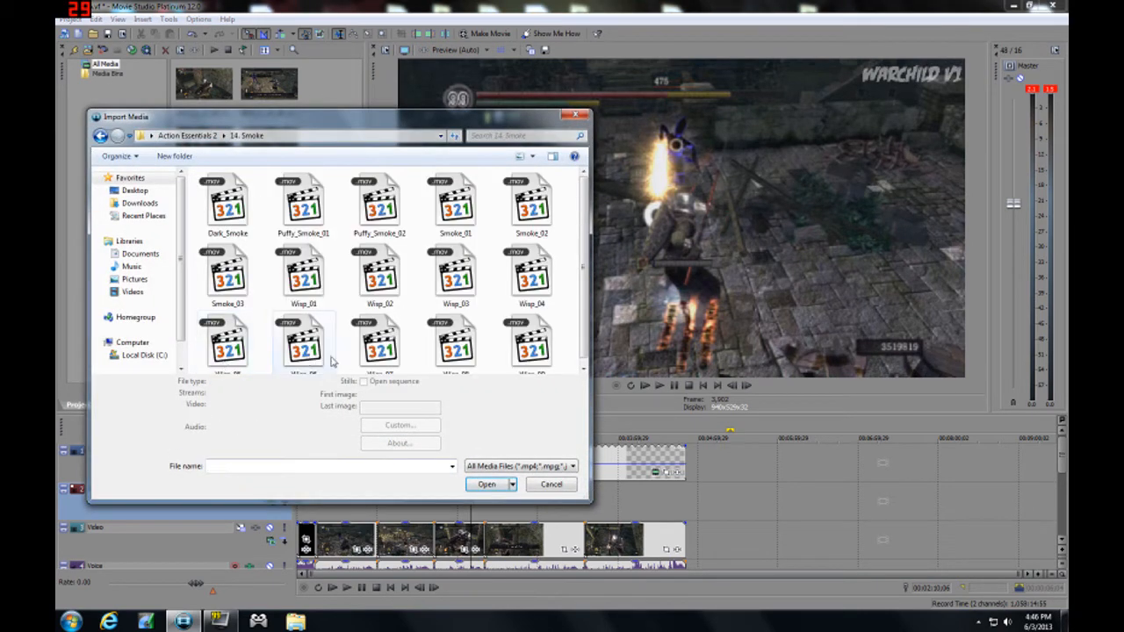
{"action": "left_click", "coordinate": [369, 352]}
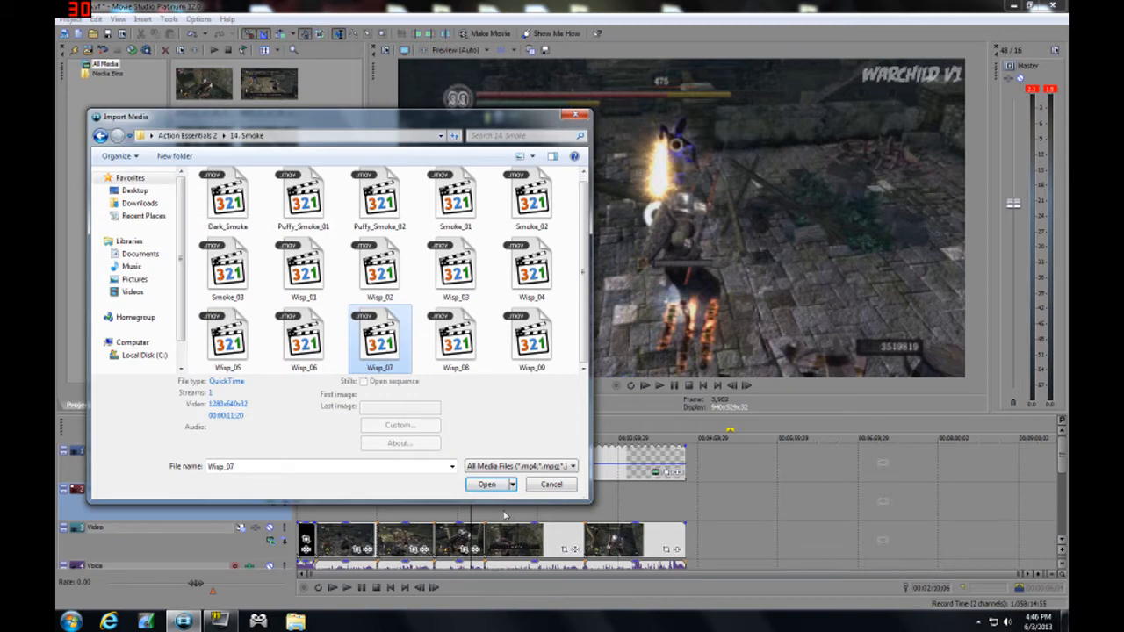
{"action": "left_click", "coordinate": [488, 486]}
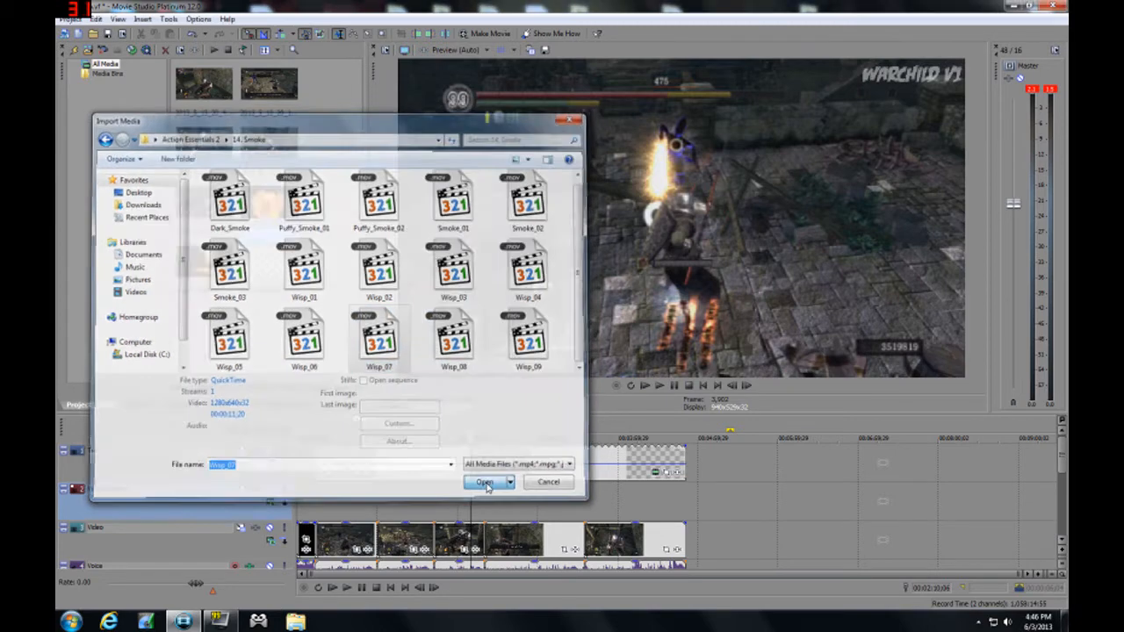
Import the Explosion_Far sound from the Bonus_Sound_FX folder of Action Essentials 2
{"action": "left_click", "coordinate": [88, 52]}
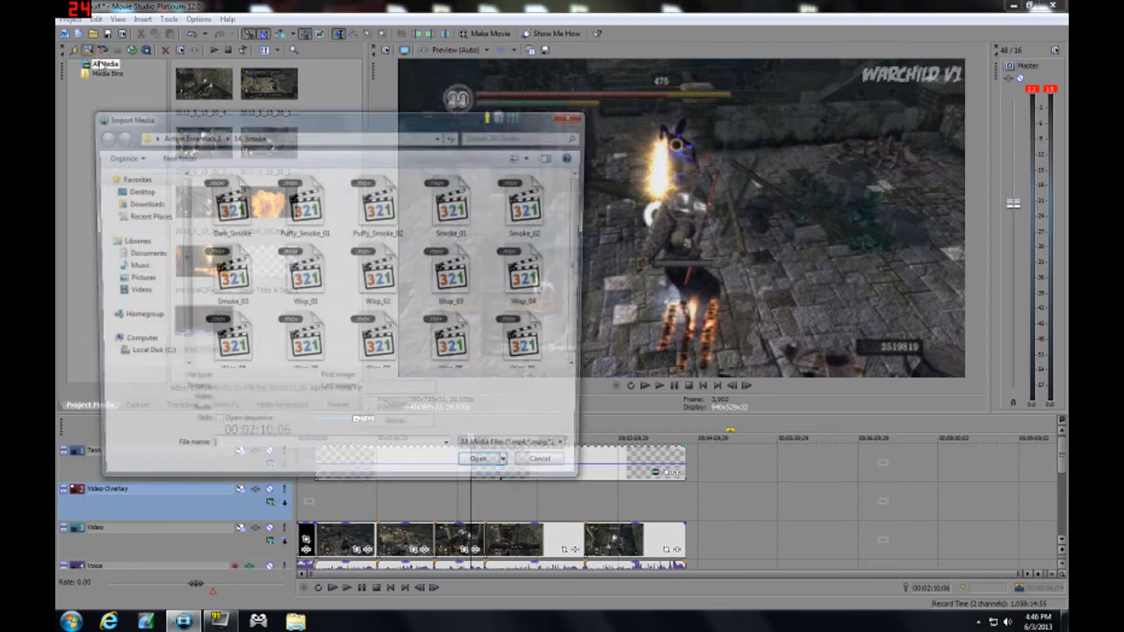
{"action": "left_click", "coordinate": [187, 137]}
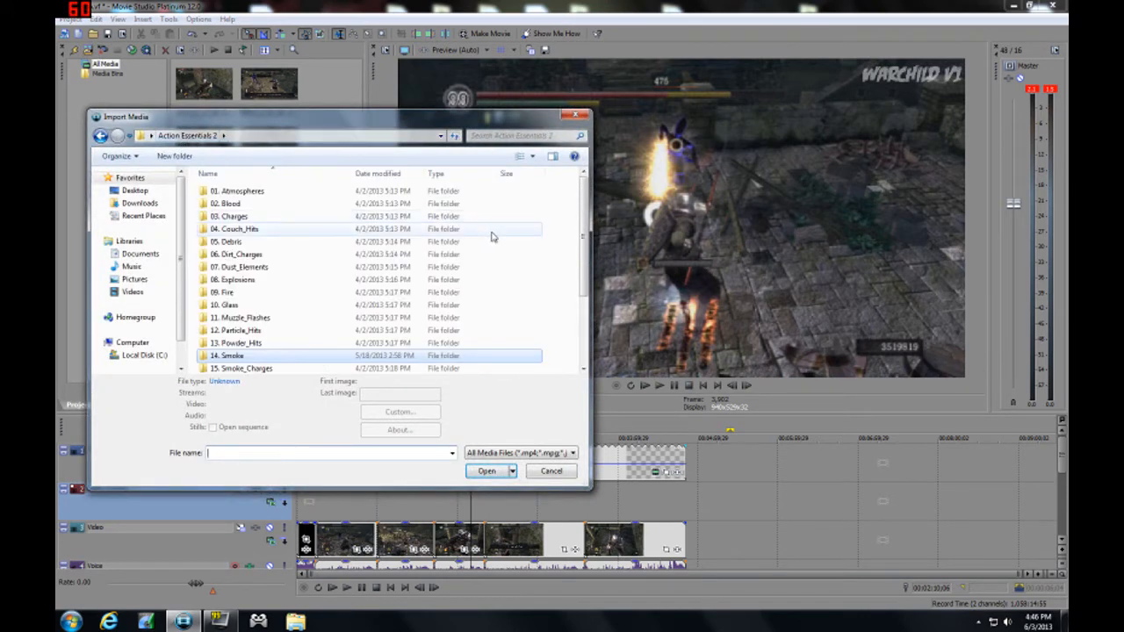
{"action": "left_click_drag", "start_coordinate": [580, 231], "coordinate": [575, 288]}
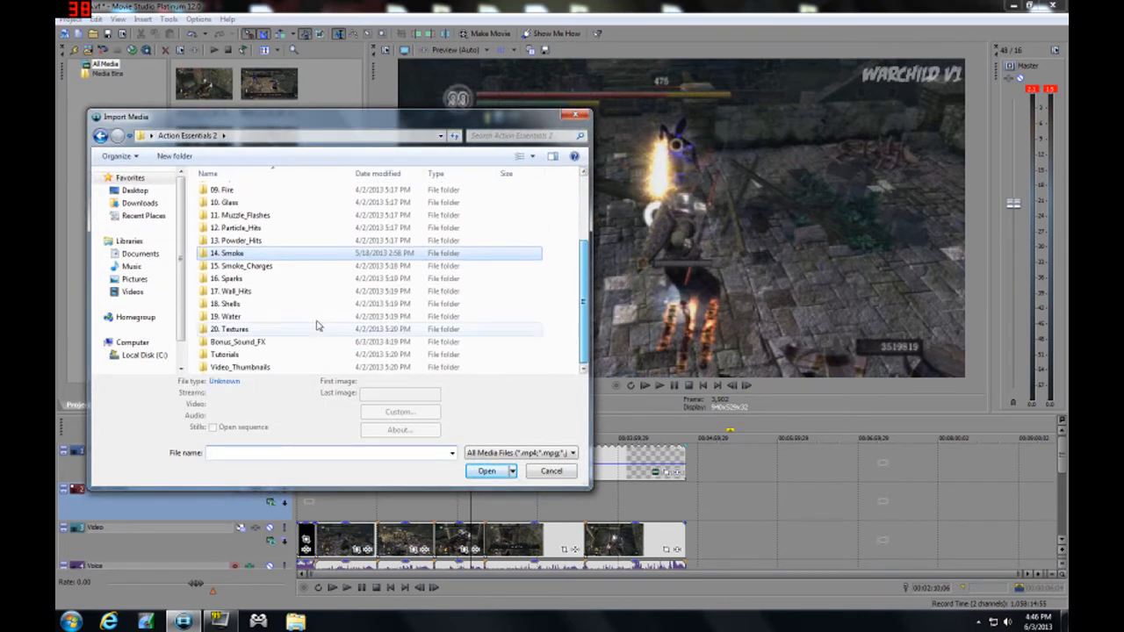
{"action": "double_click", "coordinate": [235, 342]}
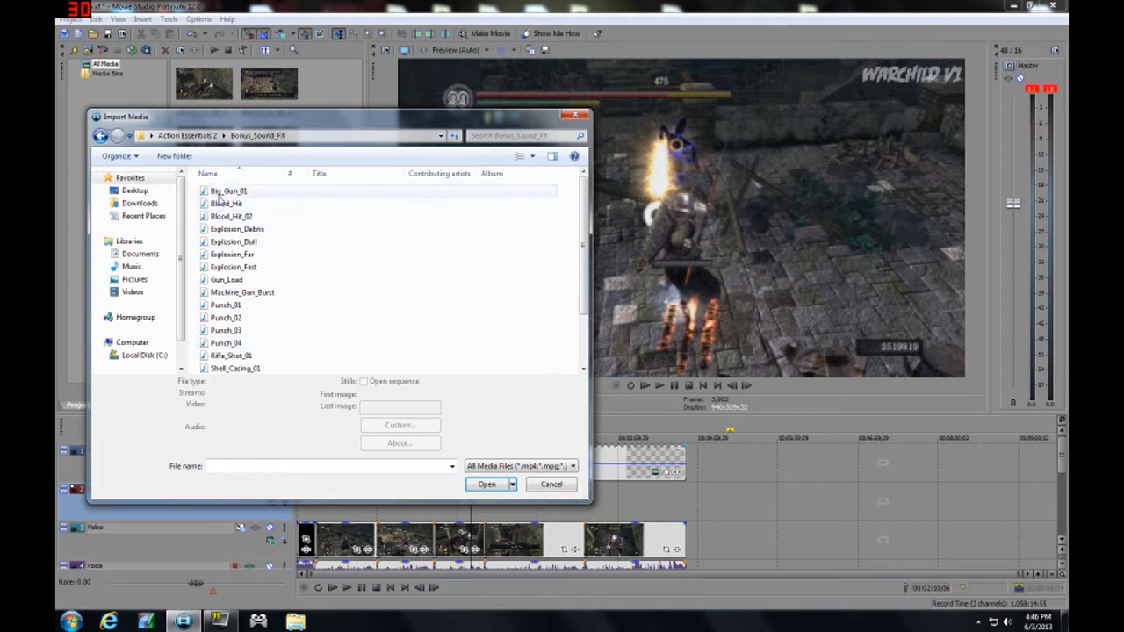
{"action": "double_click", "coordinate": [233, 254]}
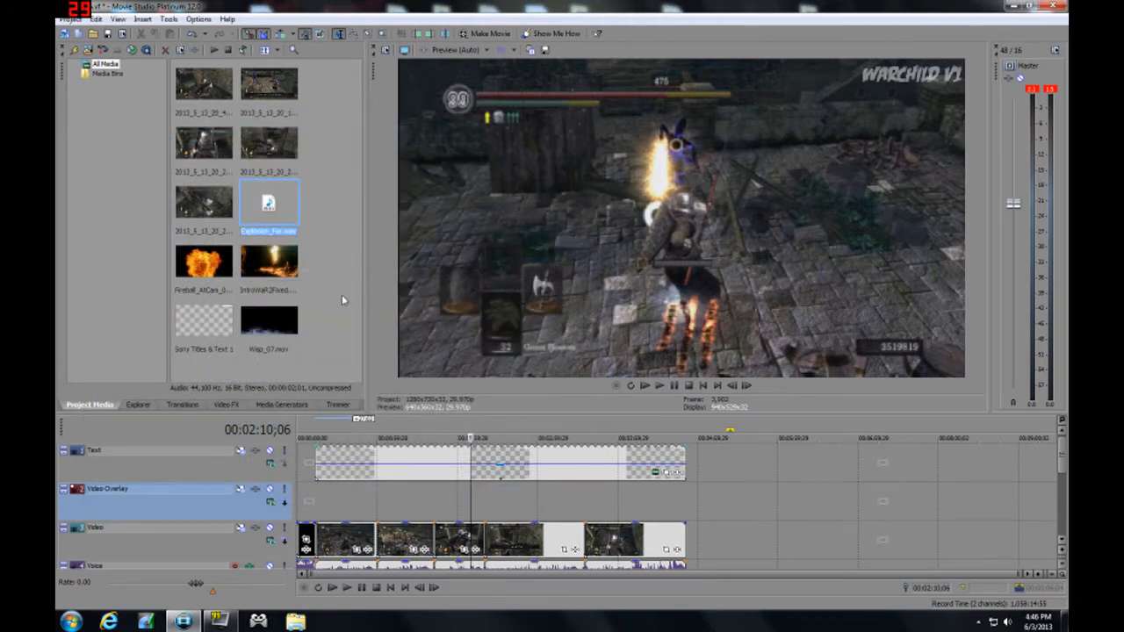
{"action": "left_click", "coordinate": [342, 294]}
Place the Wisp_07 smoke clip on the Video Overlay track at the start of the first gameplay clip
{"action": "left_click", "coordinate": [318, 511]}
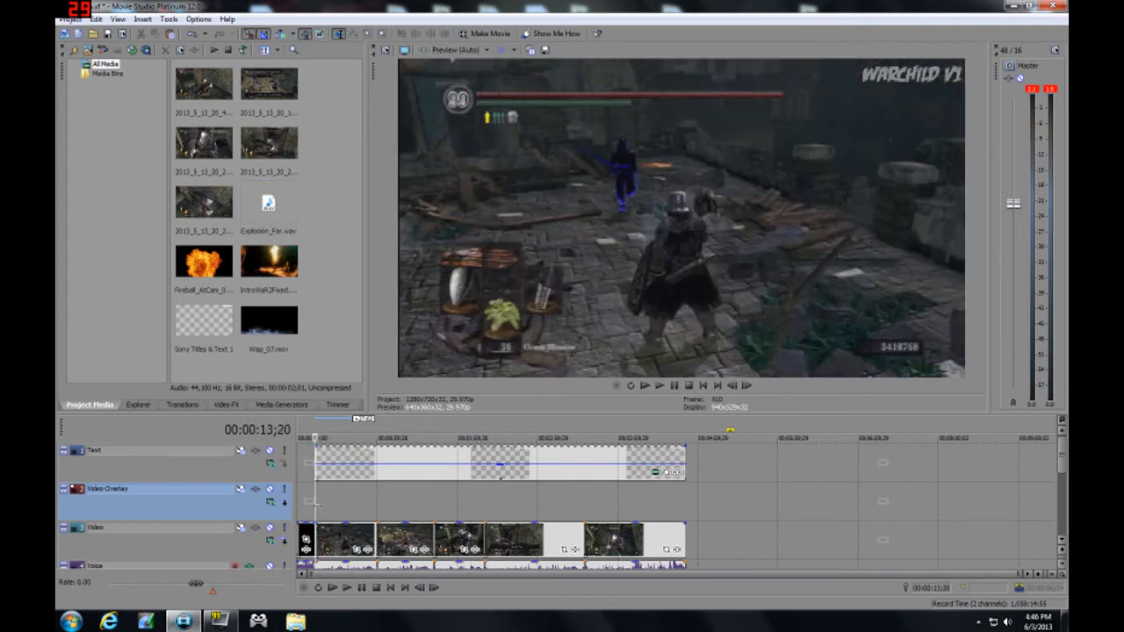
{"action": "scroll", "coordinate": [318, 511], "scroll_direction": "up", "scroll_amount": 4}
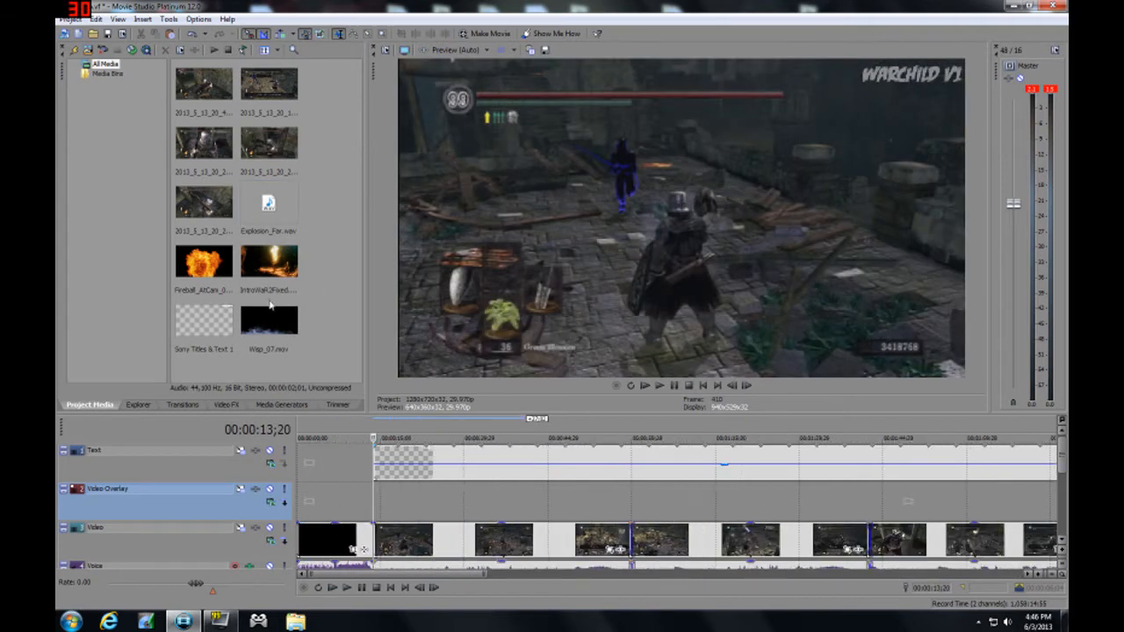
{"action": "left_click_drag", "start_coordinate": [268, 320], "coordinate": [387, 506]}
Check at several points and in playback how the smoke clip covers the gameplay
{"action": "left_click", "coordinate": [398, 503]}
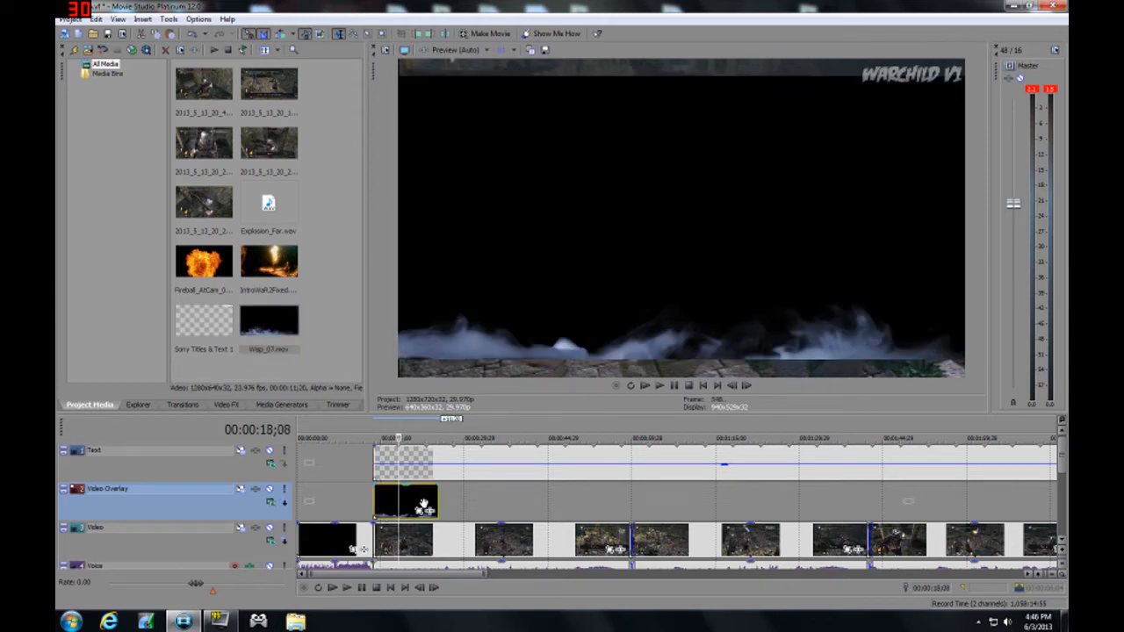
{"action": "left_click", "coordinate": [422, 496]}
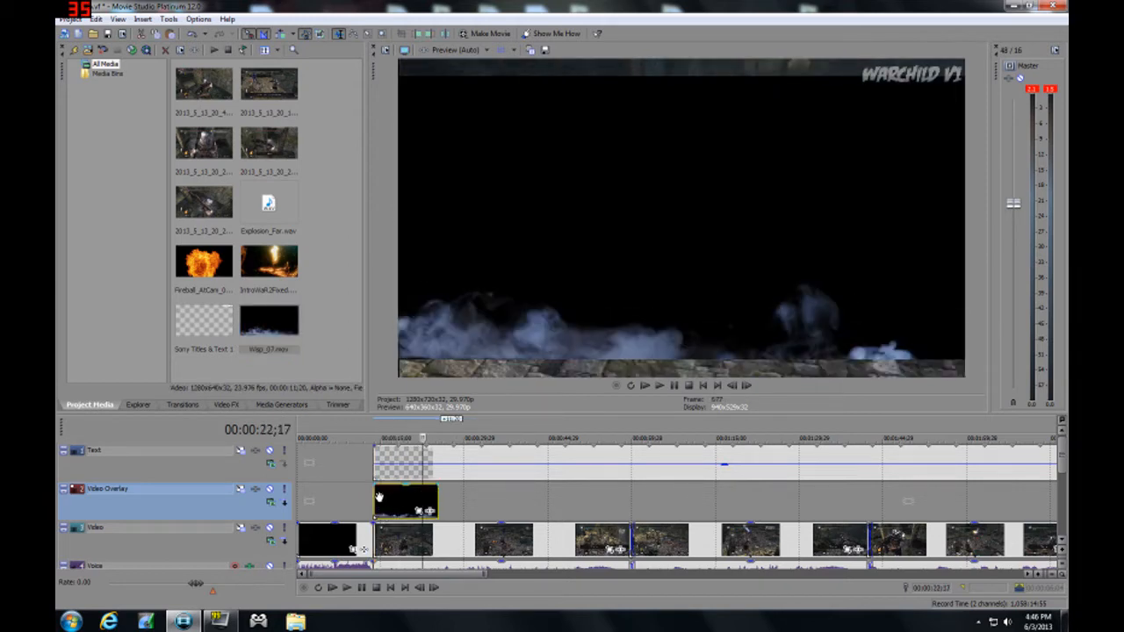
{"action": "left_click", "coordinate": [376, 588]}
{"action": "left_click", "coordinate": [346, 588]}
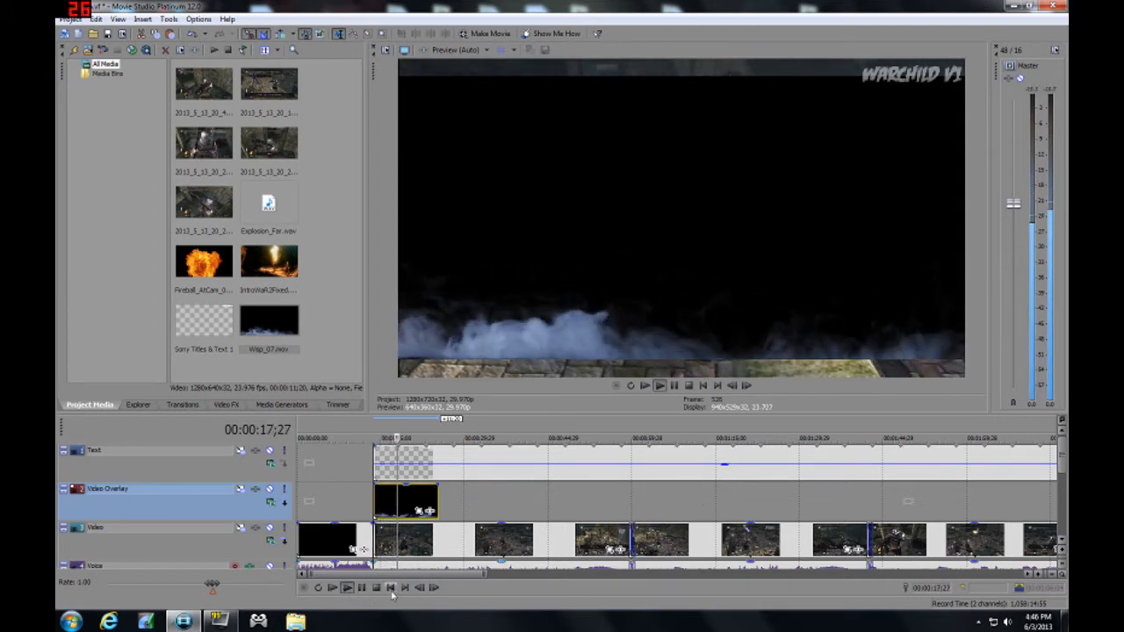
{"action": "left_click", "coordinate": [362, 588]}
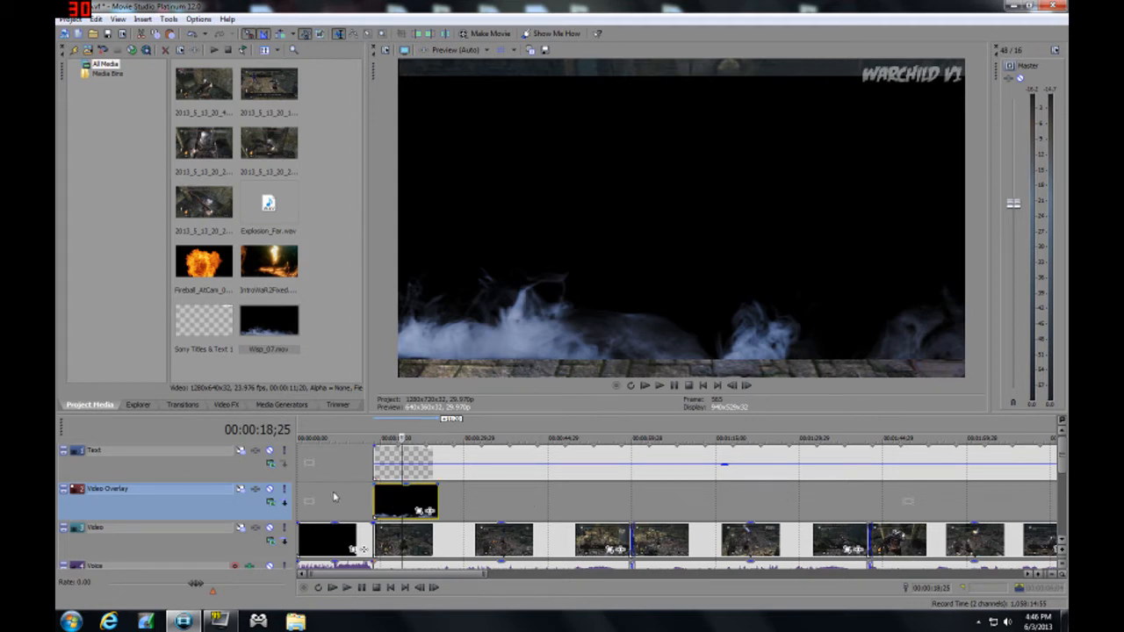
Add the Sony Chroma Keyer effect to the Video Overlay track
{"action": "left_click", "coordinate": [255, 493]}
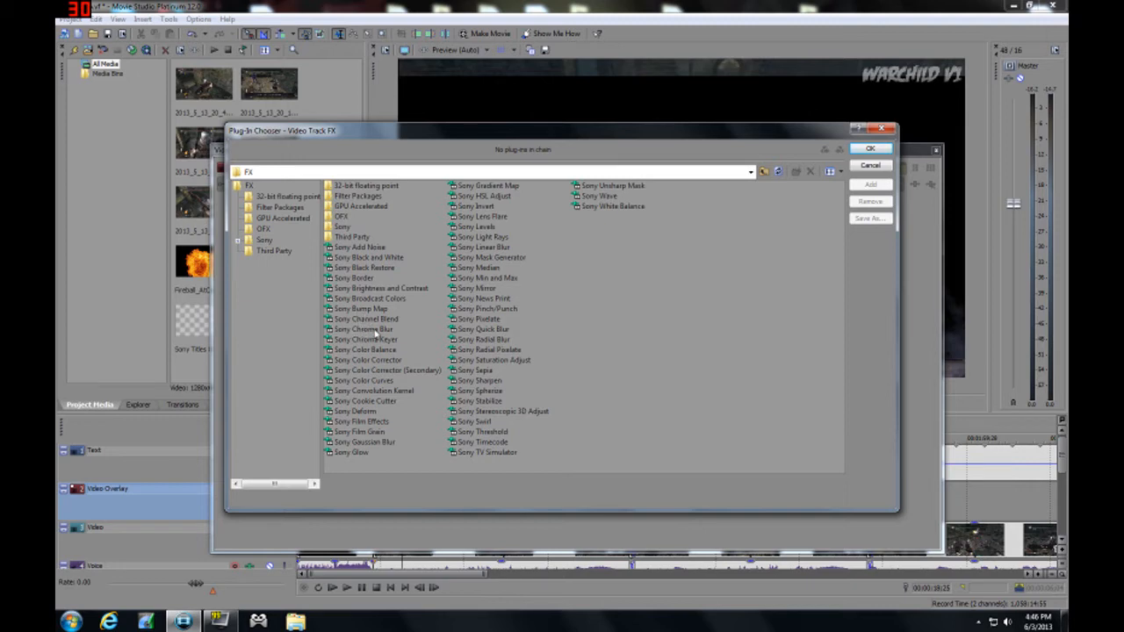
{"action": "left_click", "coordinate": [374, 340]}
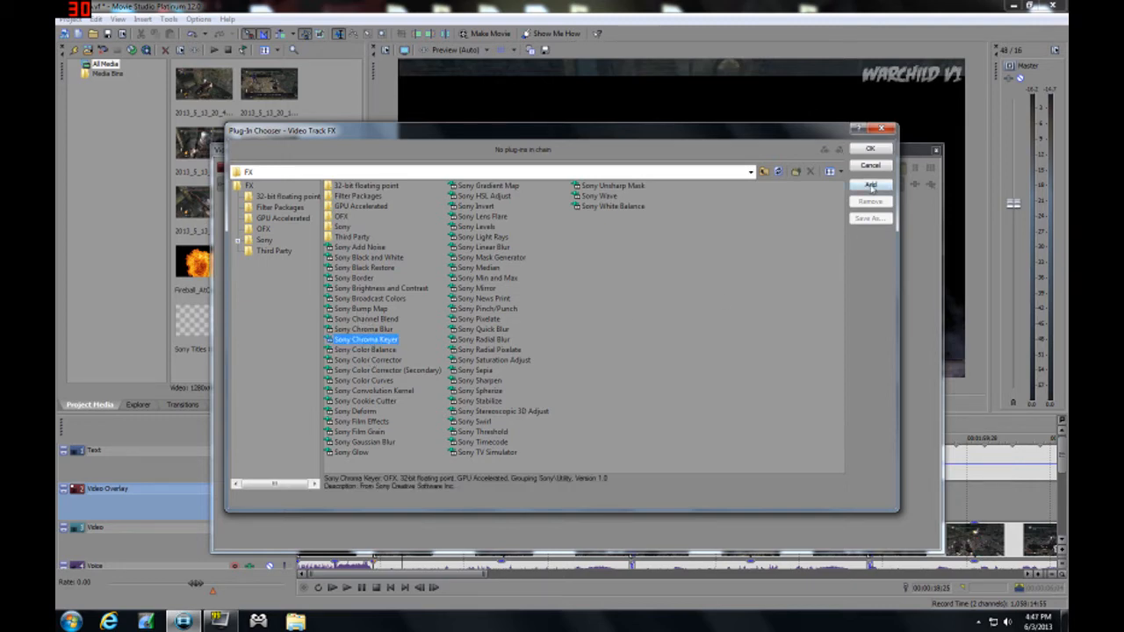
{"action": "left_click", "coordinate": [871, 185]}
{"action": "left_click", "coordinate": [868, 151]}
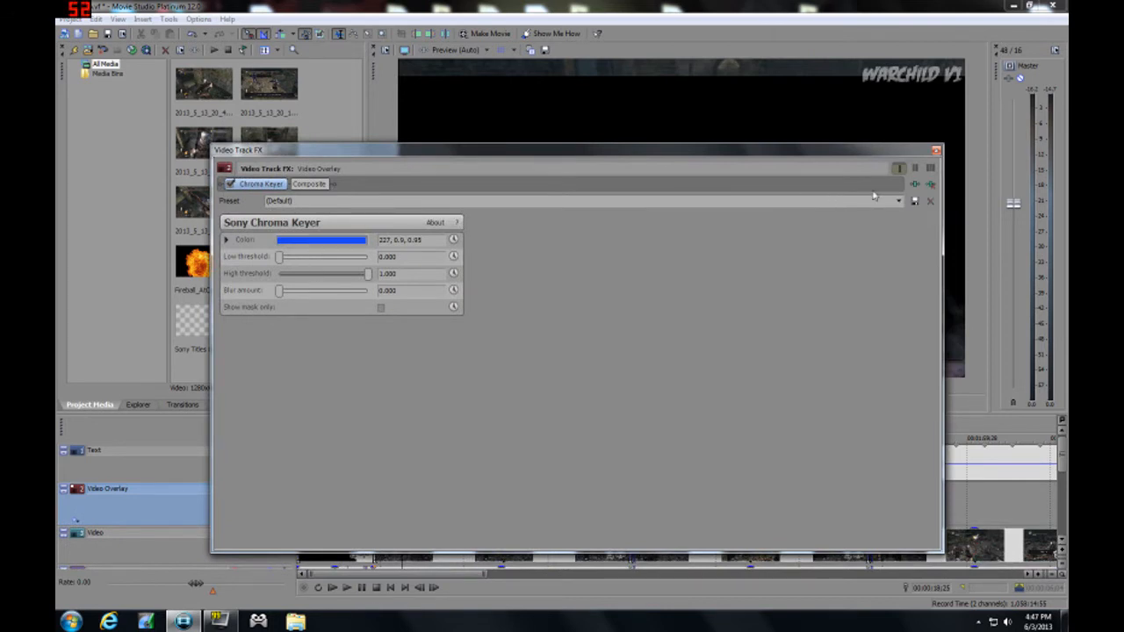
Set the Chroma Keyer colour to black with low threshold and blur amount both 0.048, and play back the keyed smoke
{"action": "left_click", "coordinate": [898, 201]}
{"action": "left_click", "coordinate": [648, 332]}
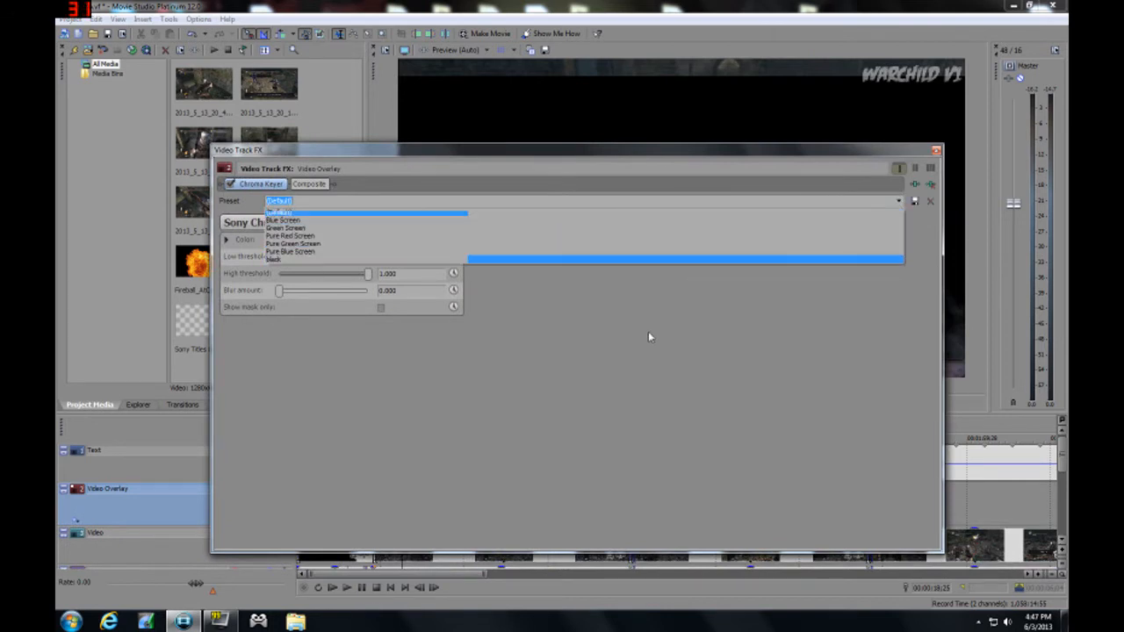
{"action": "left_click", "coordinate": [333, 242]}
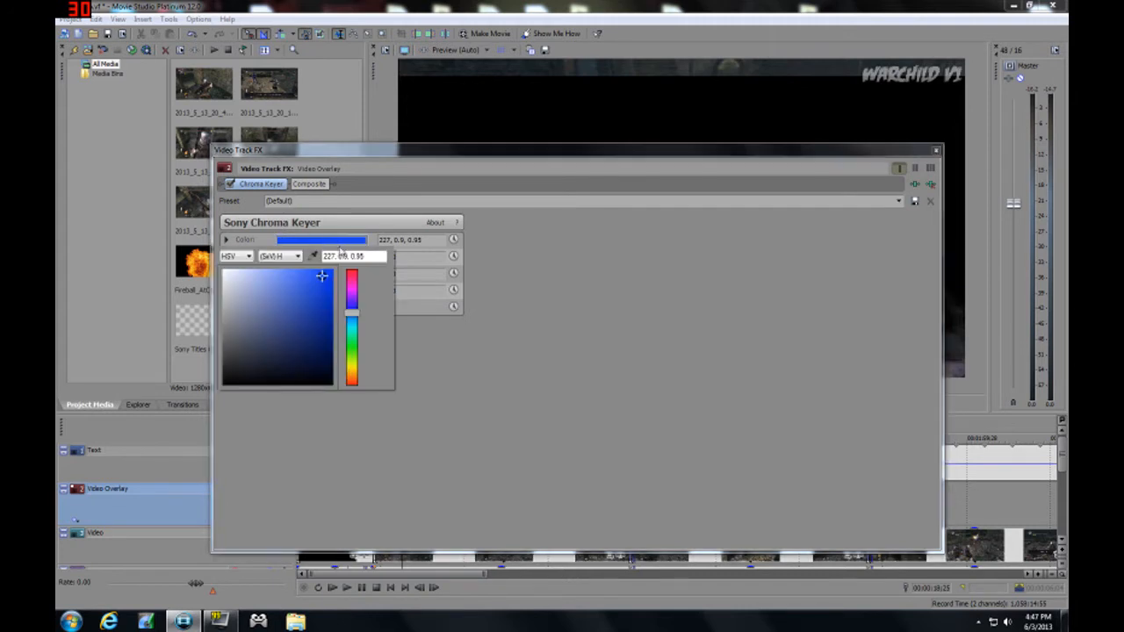
{"action": "left_click_drag", "start_coordinate": [322, 277], "coordinate": [307, 422]}
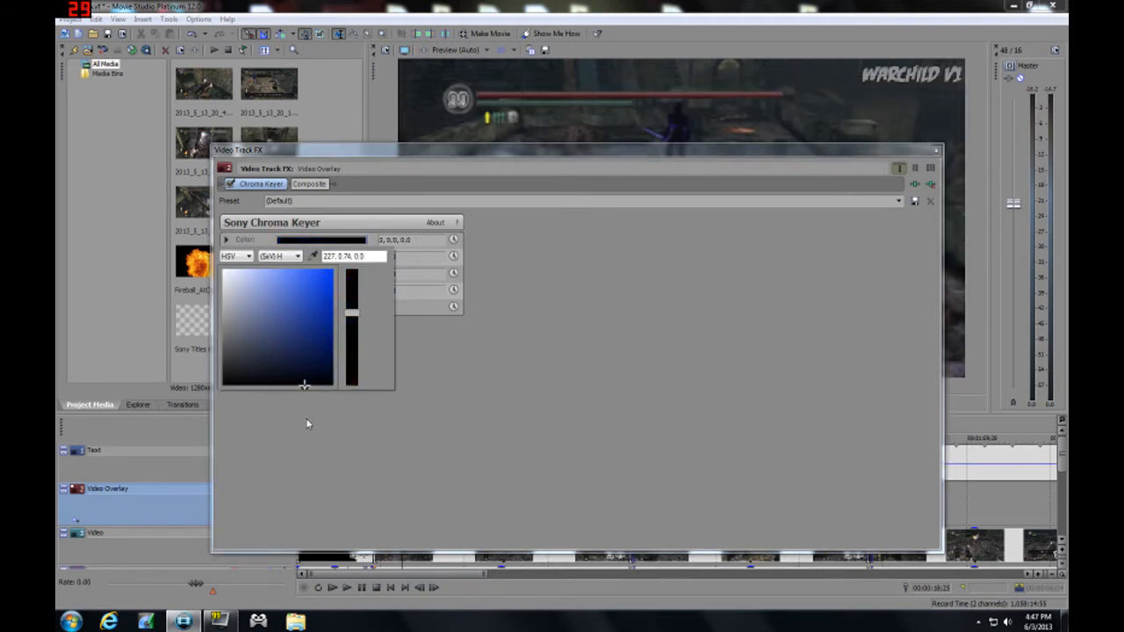
{"action": "left_click", "coordinate": [437, 381]}
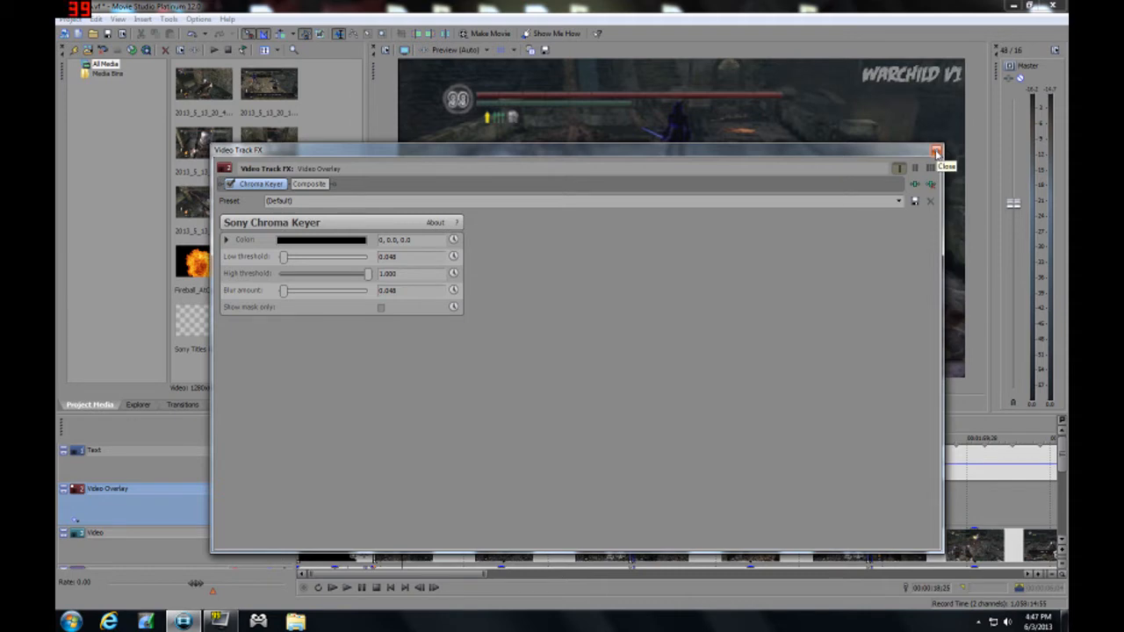
{"action": "left_click", "coordinate": [937, 153]}
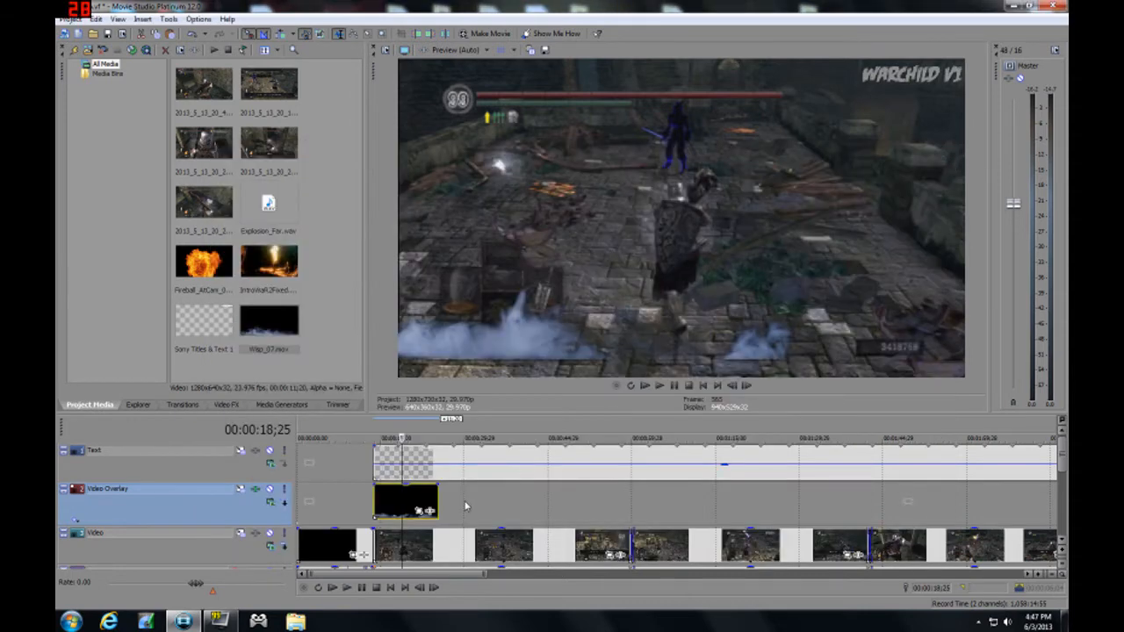
{"action": "left_click", "coordinate": [347, 588]}
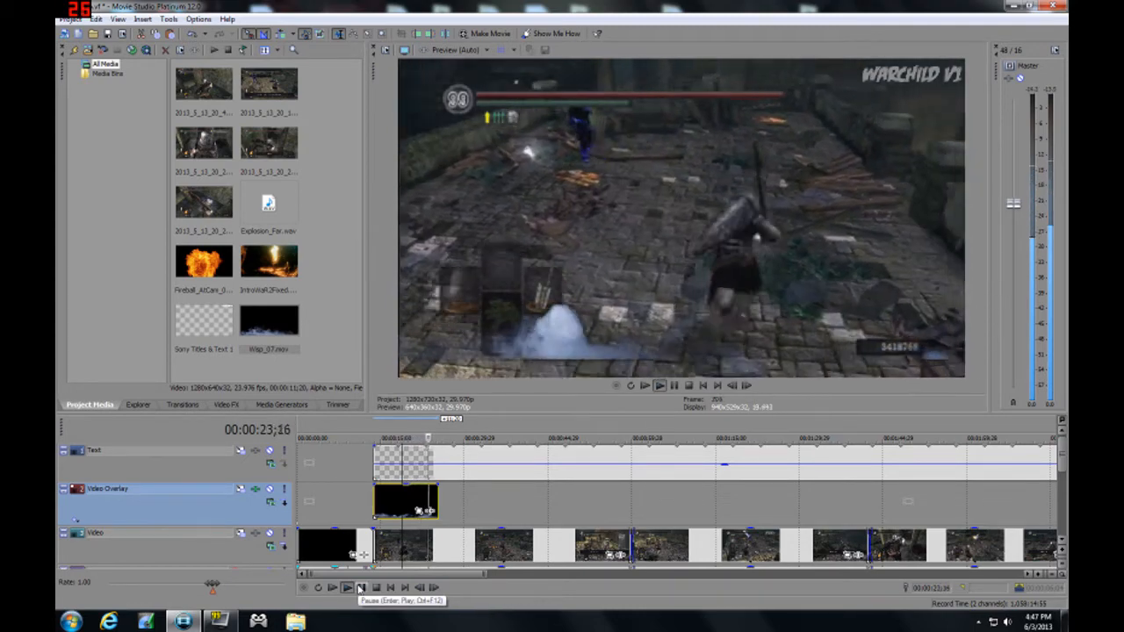
{"action": "left_click", "coordinate": [360, 587]}
Crop the Wisp_07 event to the 16:9 Widescreen TV aspect ratio and check the smoke near the event's start
{"action": "scroll", "coordinate": [682, 517], "scroll_direction": "up", "scroll_amount": 5}
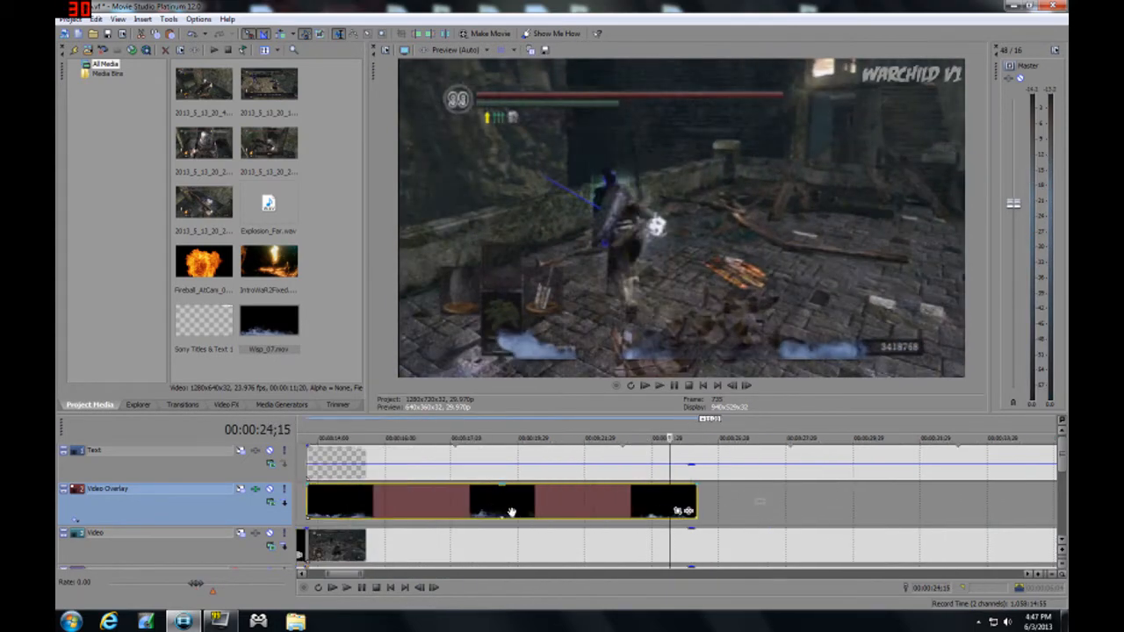
{"action": "left_click", "coordinate": [679, 511]}
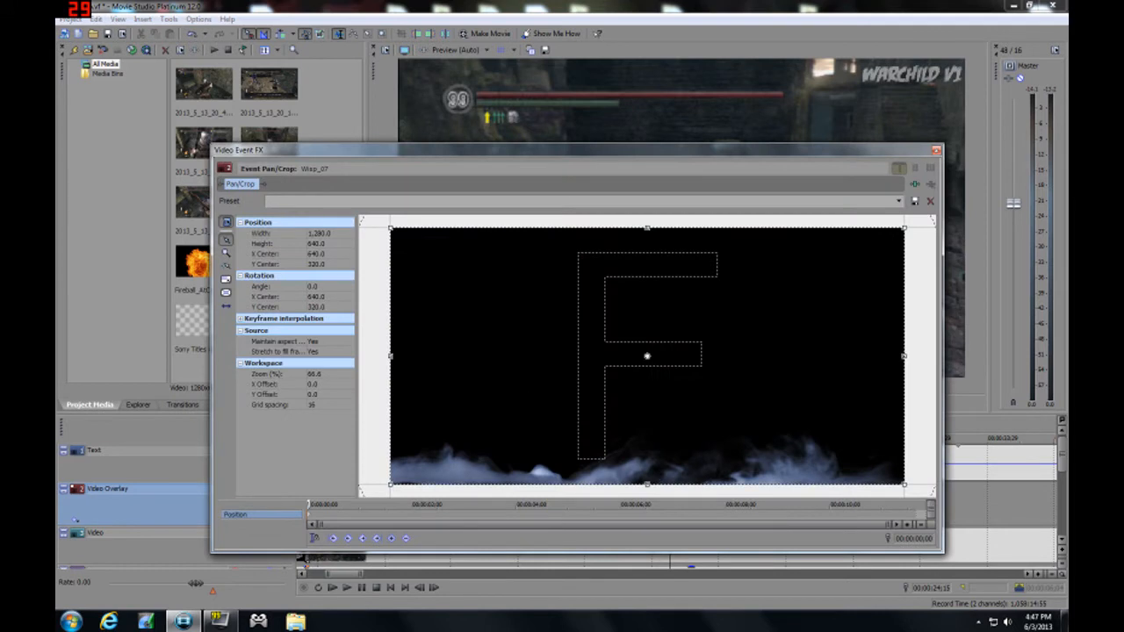
{"action": "left_click", "coordinate": [901, 204]}
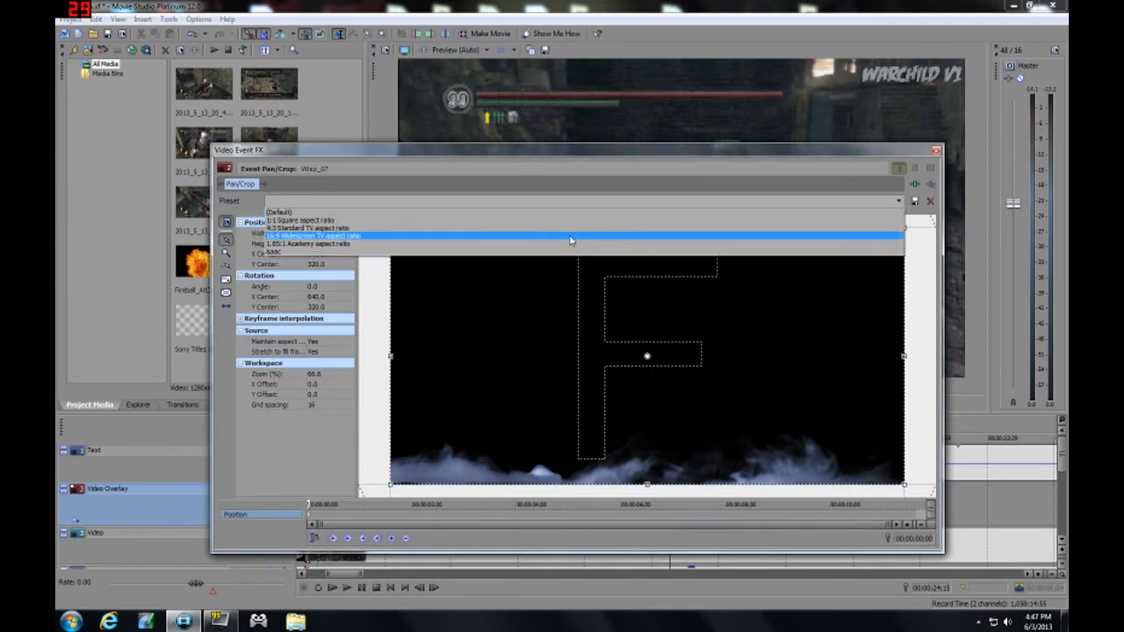
{"action": "left_click", "coordinate": [365, 241]}
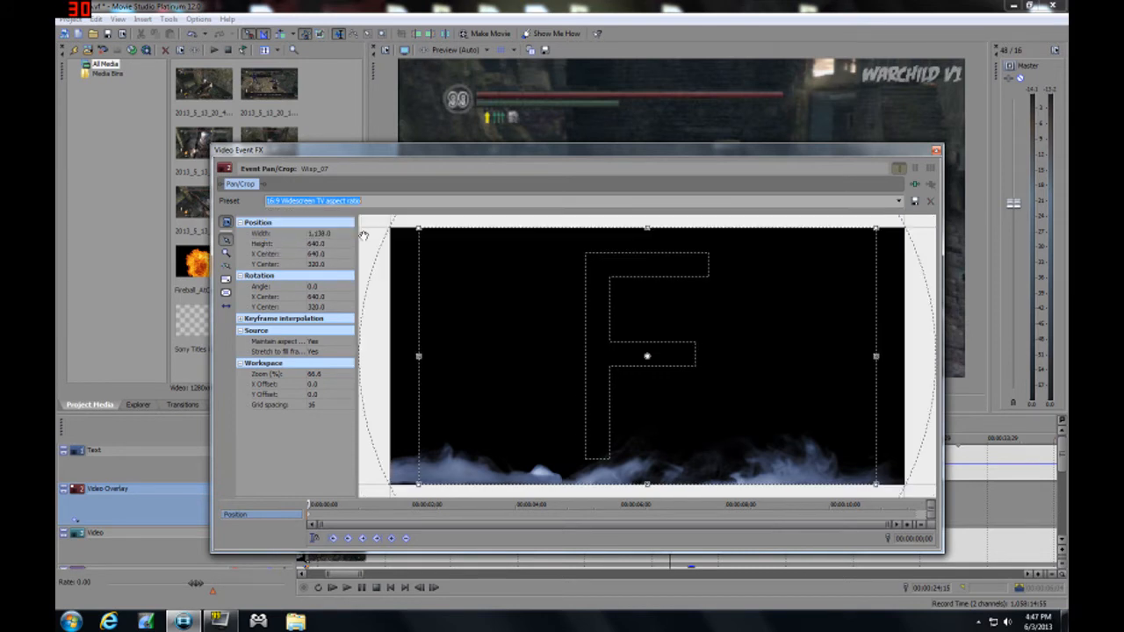
{"action": "left_click", "coordinate": [936, 151]}
{"action": "left_click", "coordinate": [323, 501]}
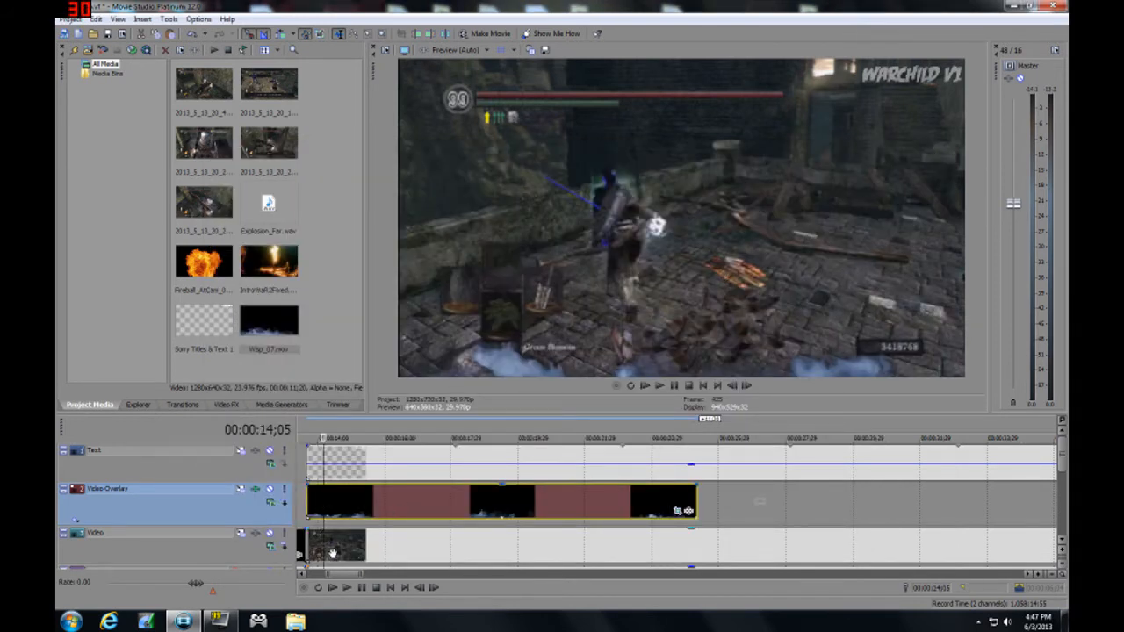
Play back the opening part of the Wisp_07 event to check the keyed smoke over the gameplay
{"action": "left_click", "coordinate": [347, 588]}
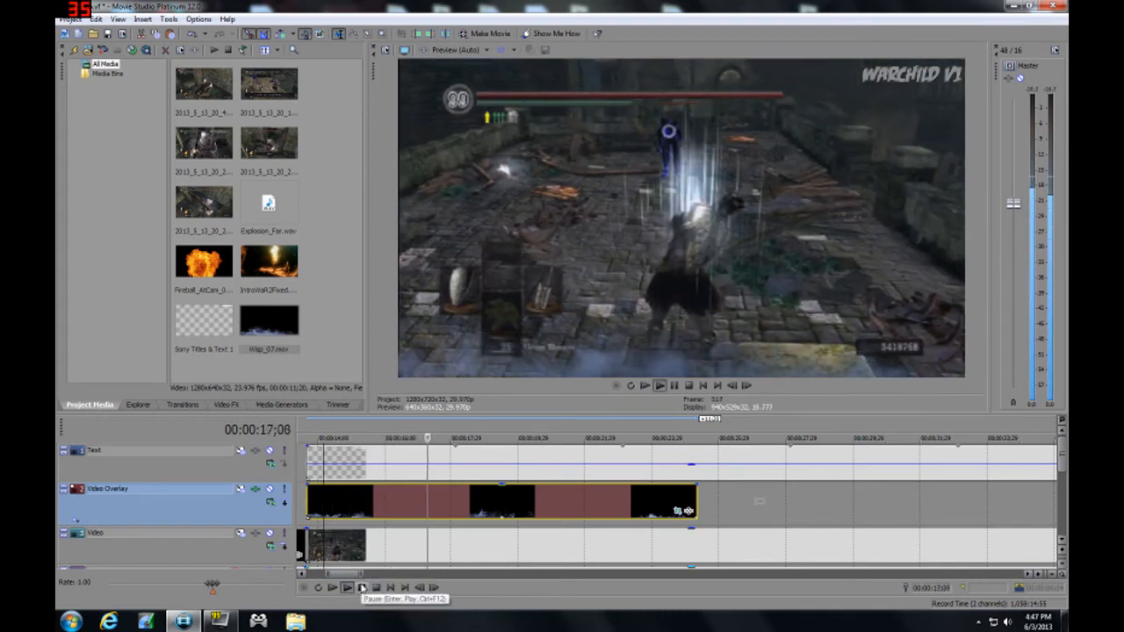
{"action": "left_click", "coordinate": [361, 588]}
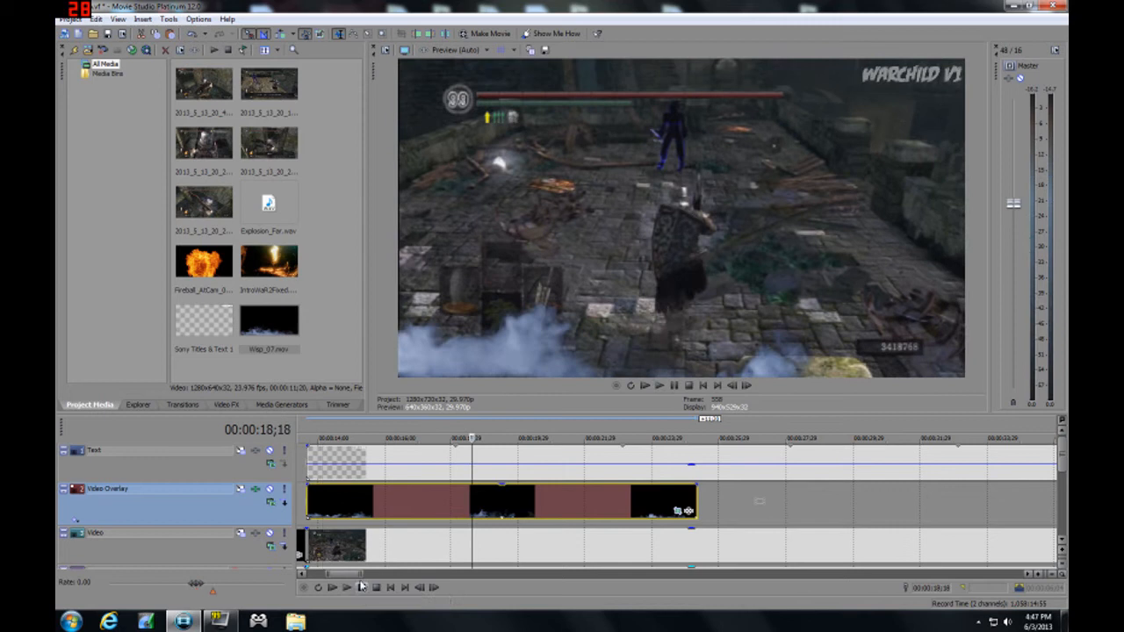
{"action": "left_click", "coordinate": [395, 509]}
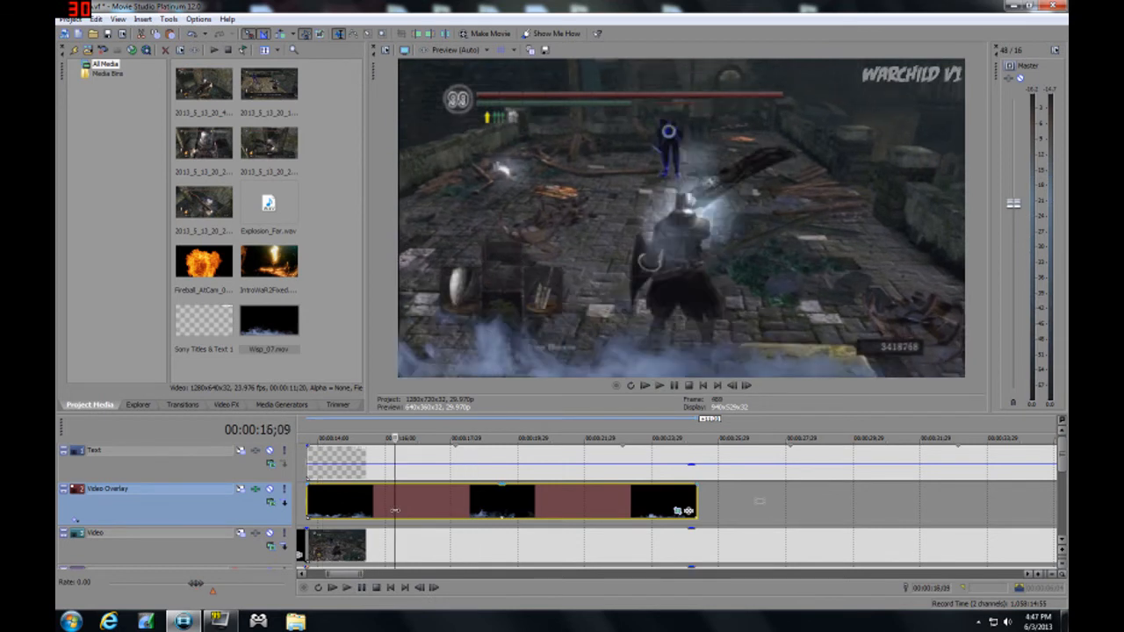
Paste copies of the smoke event end to end after the first, making a row of six on the Video Overlay track
{"action": "left_click", "coordinate": [696, 502]}
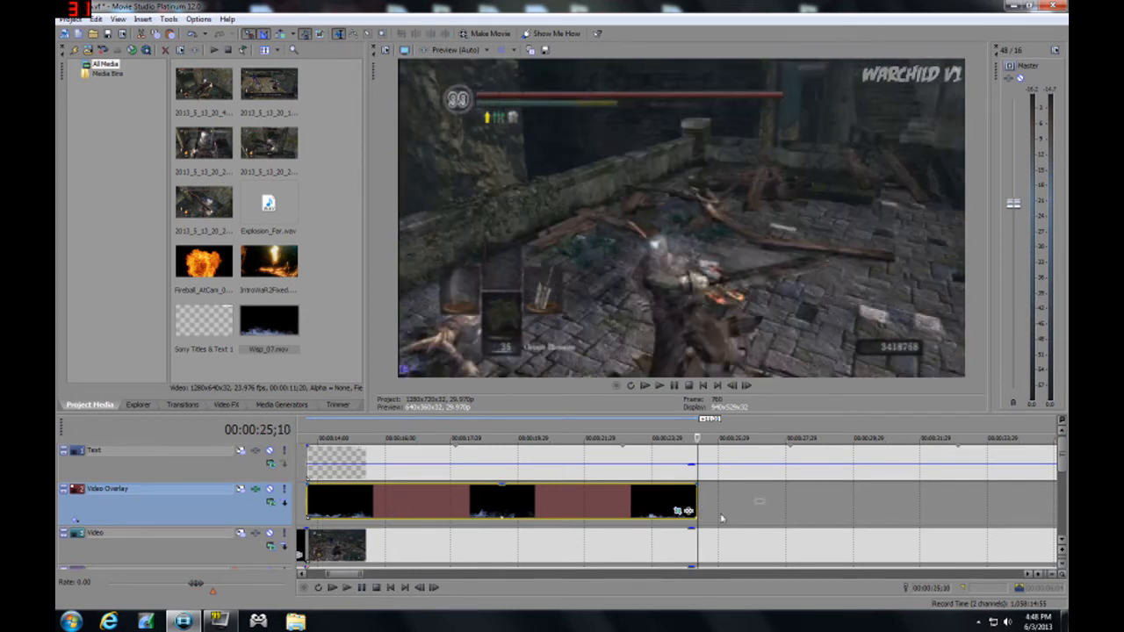
{"action": "key", "text": "ctrl+v"}
{"action": "key", "text": "ctrl+v"}
{"action": "key", "text": "ctrl+v"}
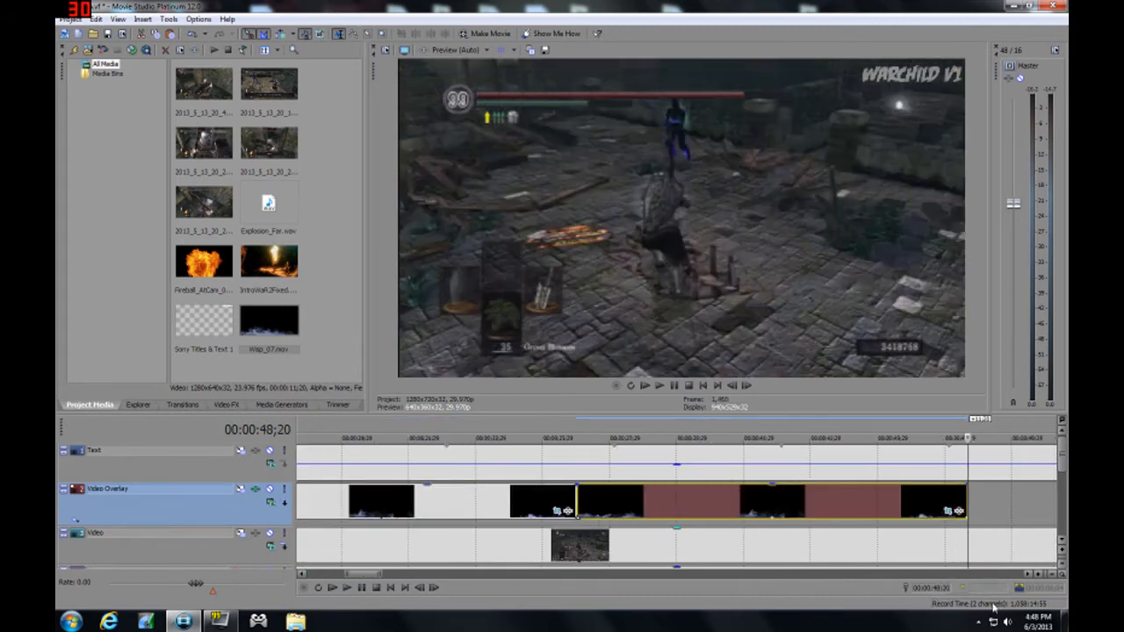
{"action": "left_click_drag", "start_coordinate": [929, 544], "coordinate": [874, 545]}
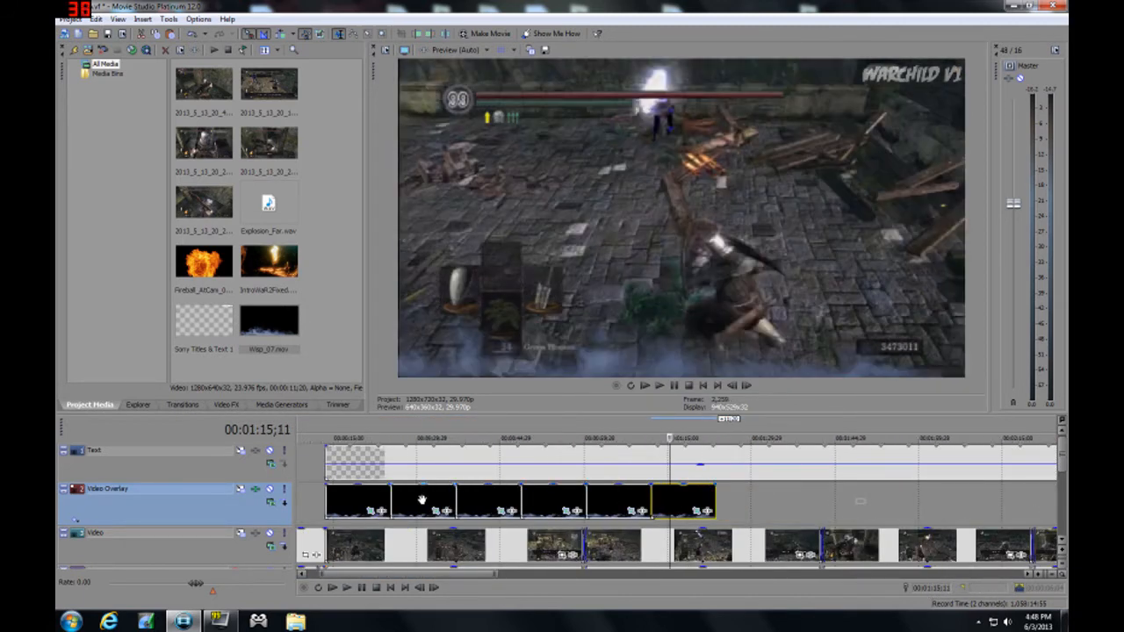
Move each copied smoke event earlier so it overlaps the one before by about one second, creating crossfades
{"action": "left_click_drag", "start_coordinate": [409, 502], "coordinate": [405, 501]}
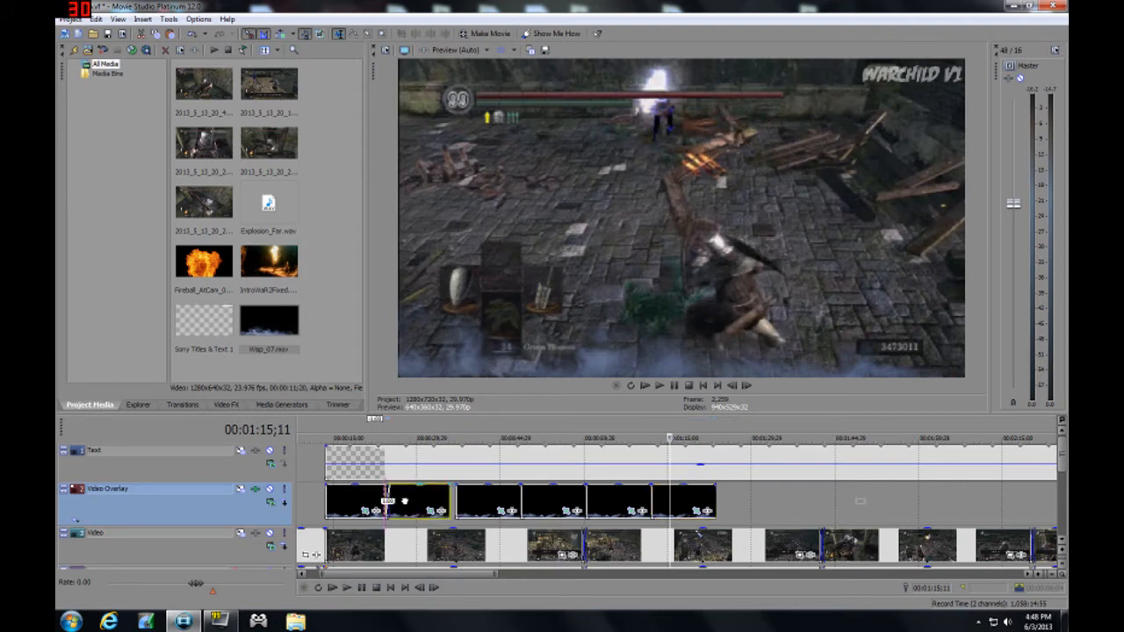
{"action": "left_click_drag", "start_coordinate": [474, 508], "coordinate": [465, 505]}
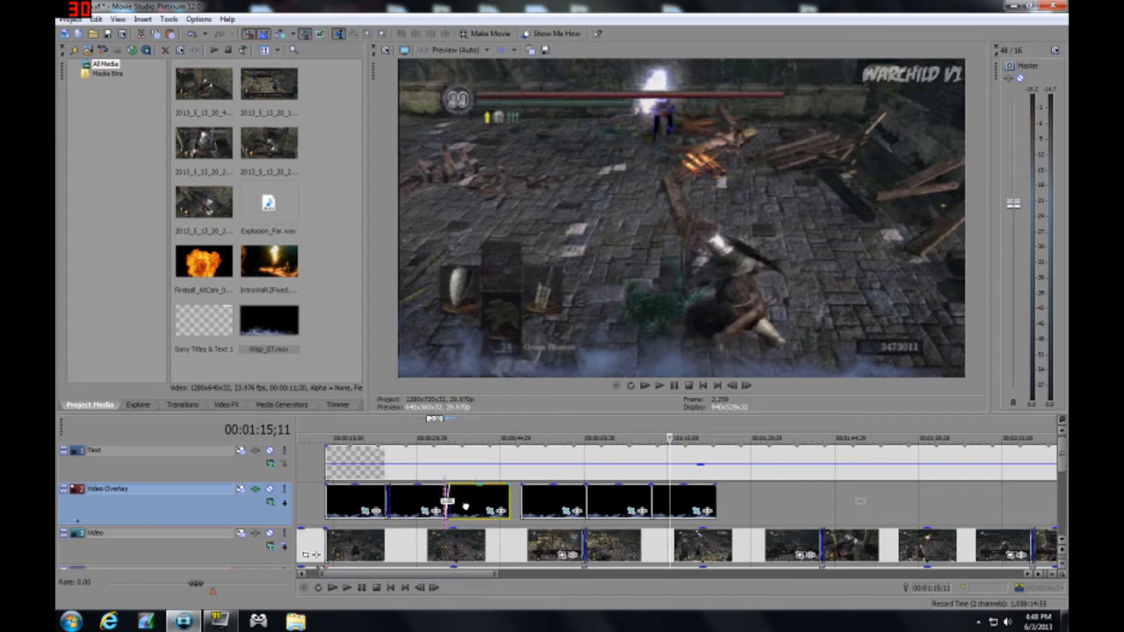
{"action": "left_click_drag", "start_coordinate": [540, 505], "coordinate": [524, 505]}
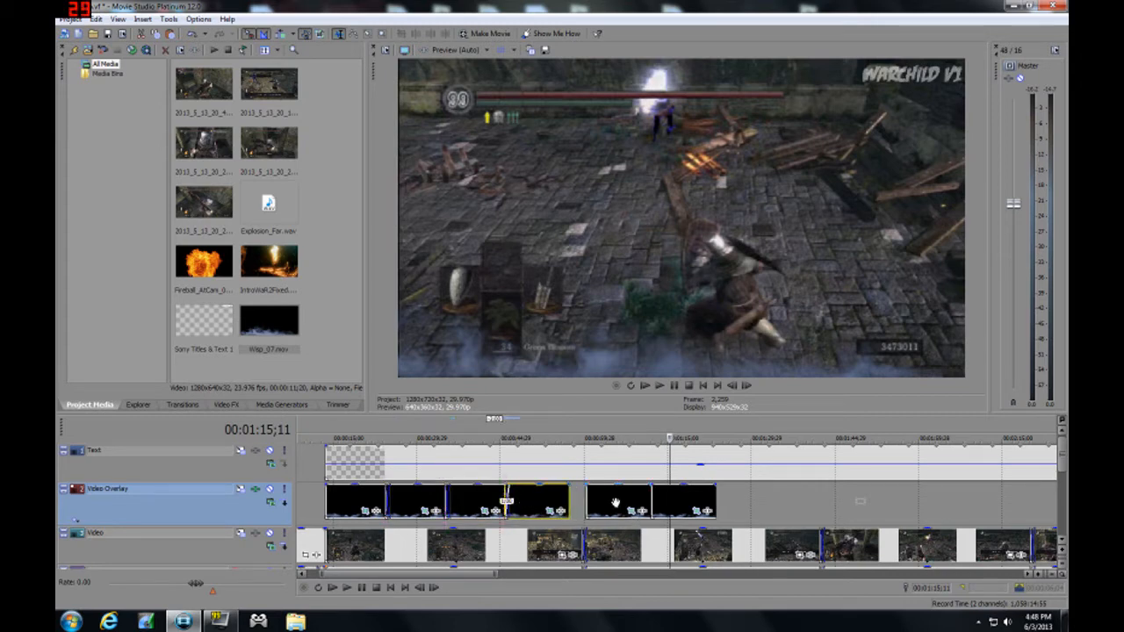
{"action": "left_click_drag", "start_coordinate": [615, 502], "coordinate": [584, 500]}
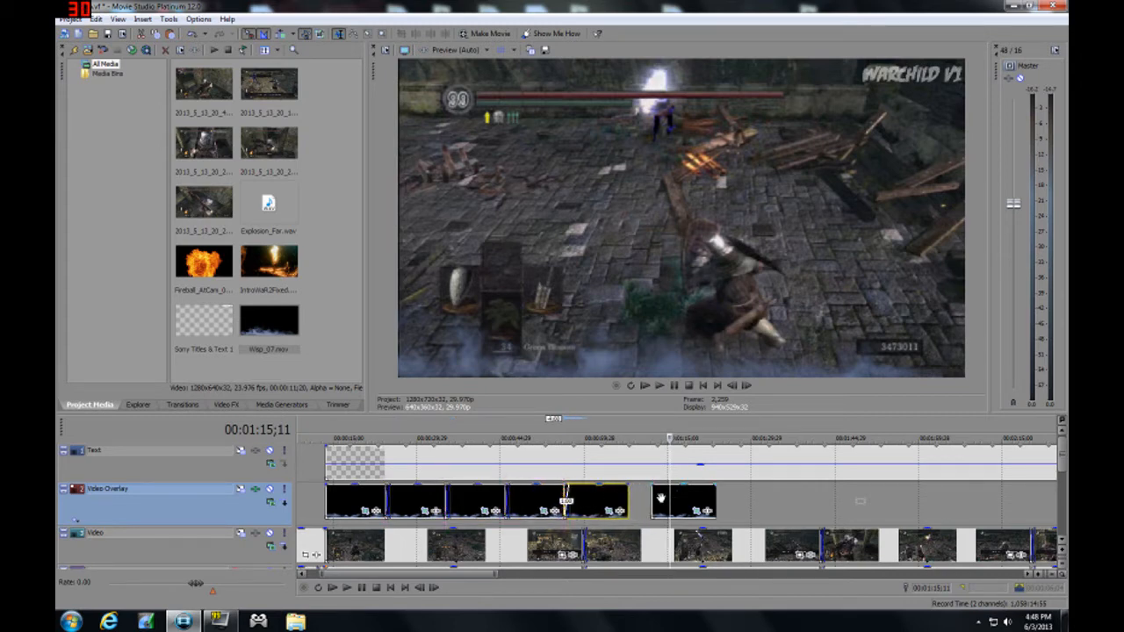
{"action": "left_click_drag", "start_coordinate": [677, 497], "coordinate": [651, 498]}
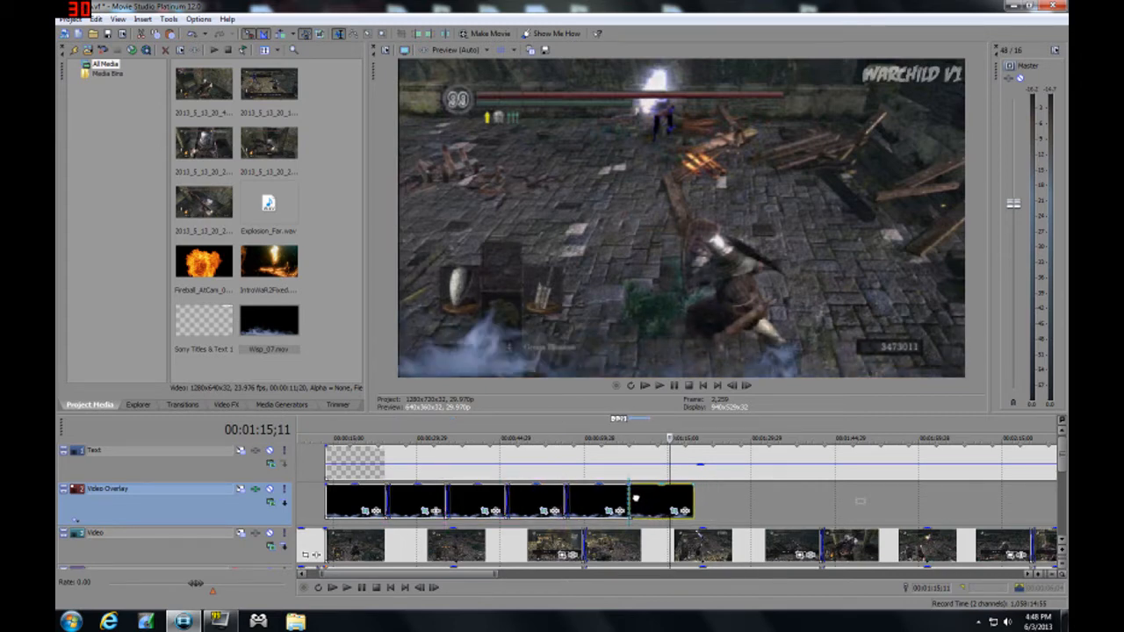
Play back the overlay from the first smoke crossfade to check the transition
{"action": "left_click", "coordinate": [383, 525]}
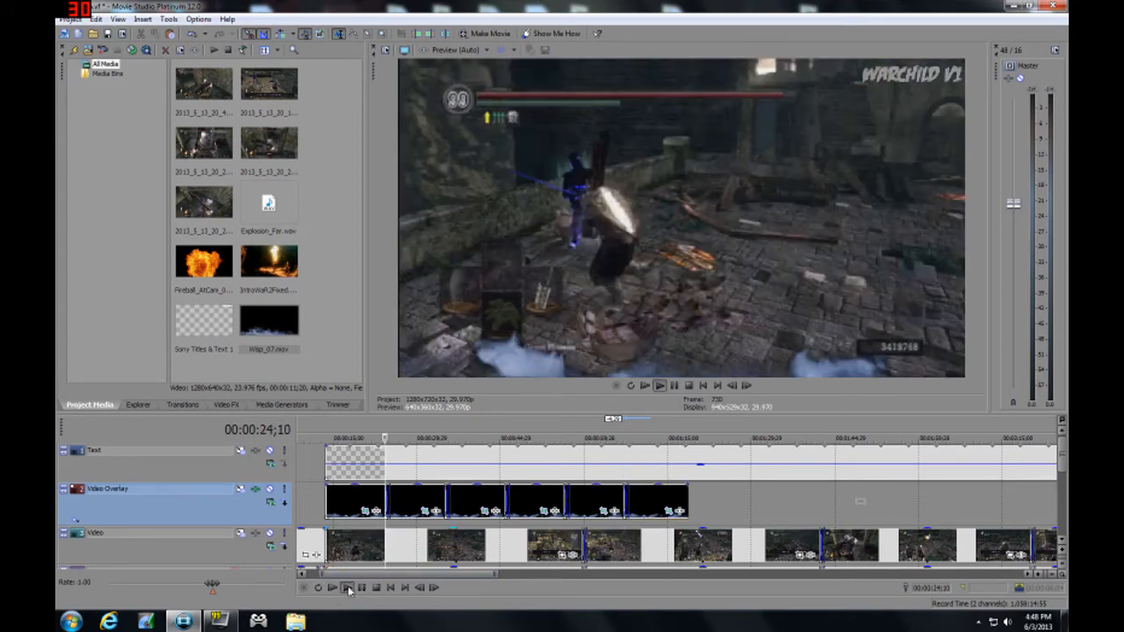
{"action": "left_click", "coordinate": [348, 588]}
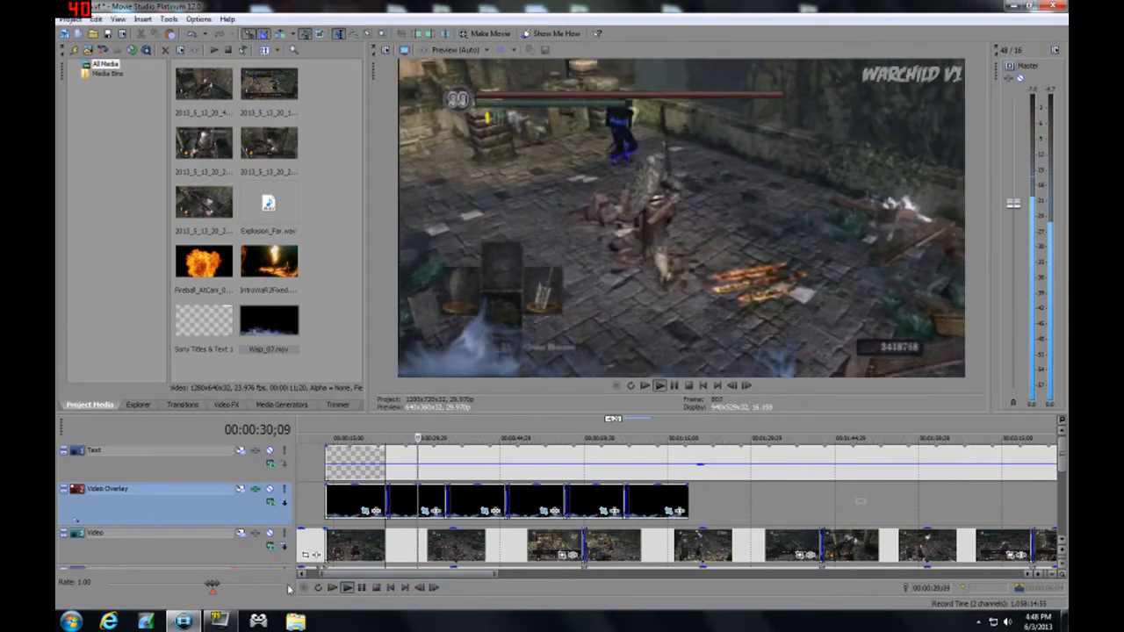
{"action": "left_click", "coordinate": [366, 588]}
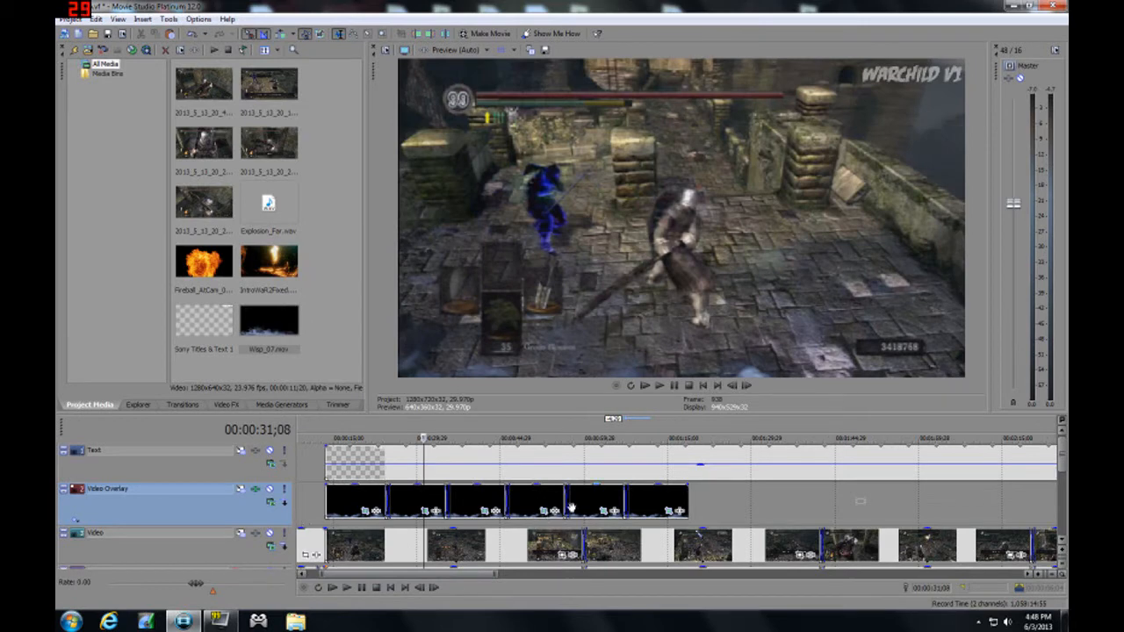
Select all six crossfaded smoke events on the Video Overlay track and copy them
{"action": "left_click", "coordinate": [640, 497]}
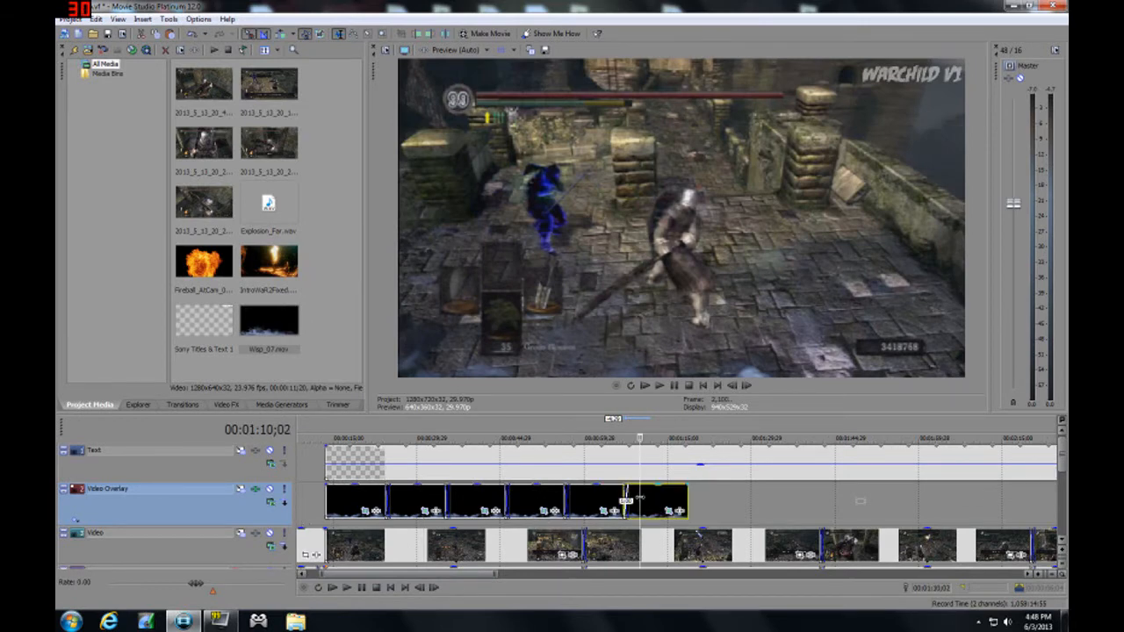
{"action": "left_click", "coordinate": [346, 497], "text": "shift"}
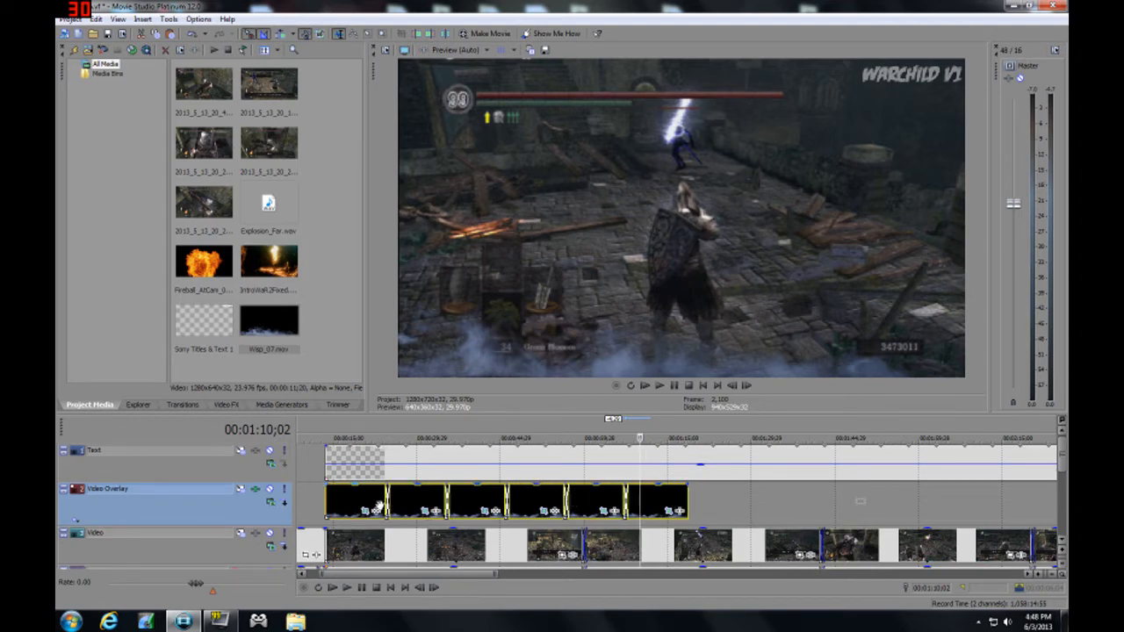
{"action": "left_click", "coordinate": [873, 508]}
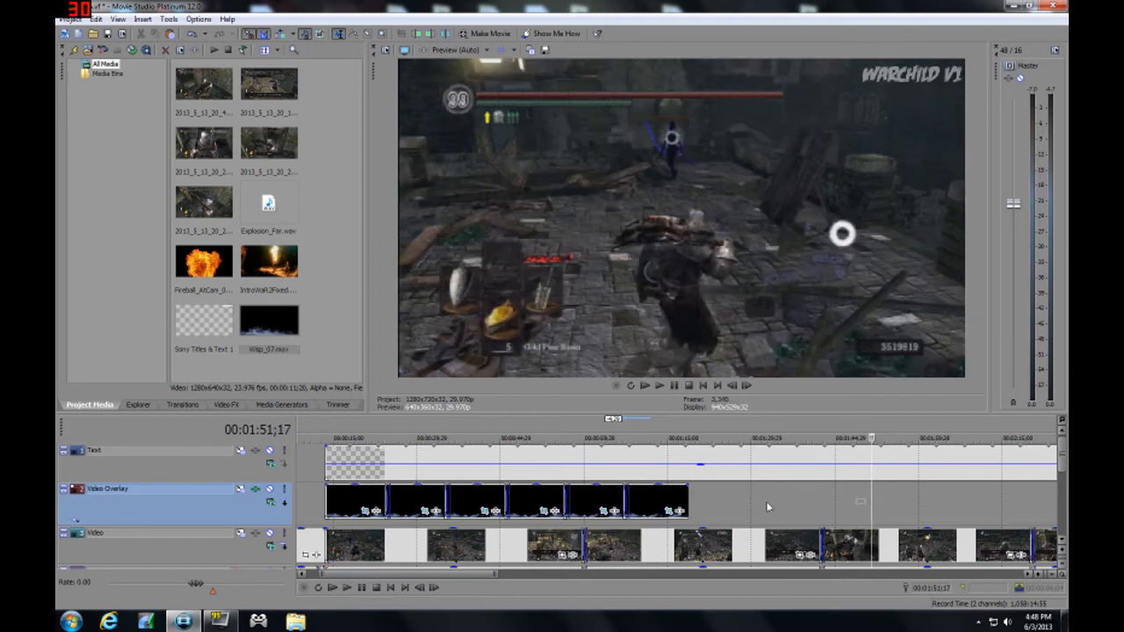
Place the Fireball_AtCam explosion clip on the Video Overlay track just before the gameplay ends and check how it looks there
{"action": "scroll", "coordinate": [767, 507], "scroll_direction": "down", "scroll_amount": 3}
{"action": "left_click", "coordinate": [688, 507]}
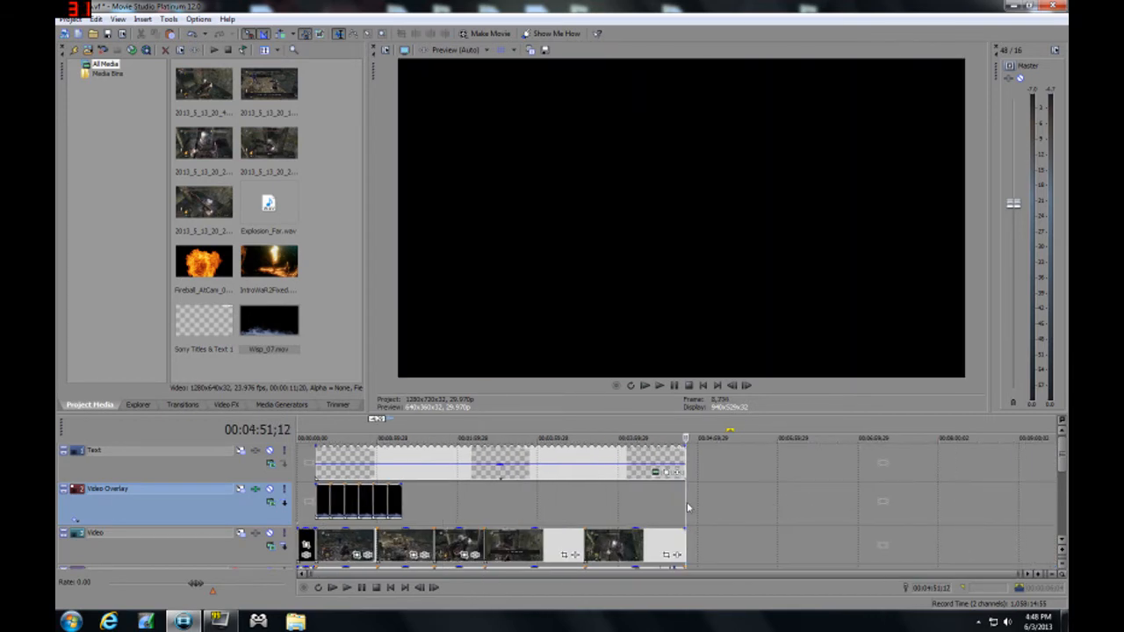
{"action": "scroll", "coordinate": [686, 504], "scroll_direction": "up", "scroll_amount": 3}
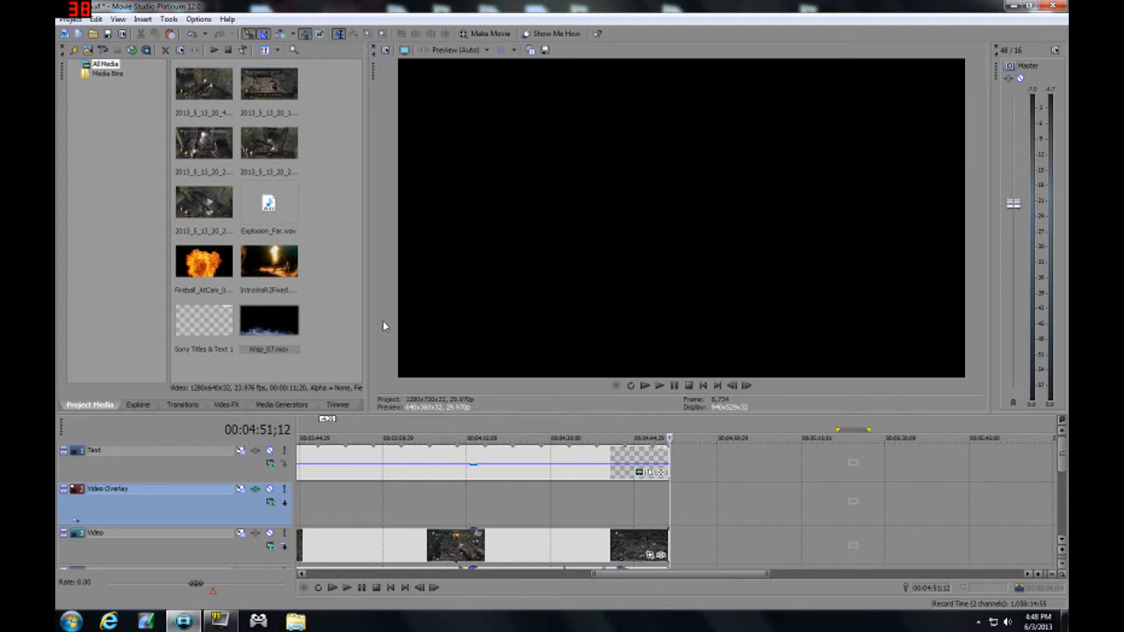
{"action": "scroll", "coordinate": [626, 503], "scroll_direction": "up", "scroll_amount": 2}
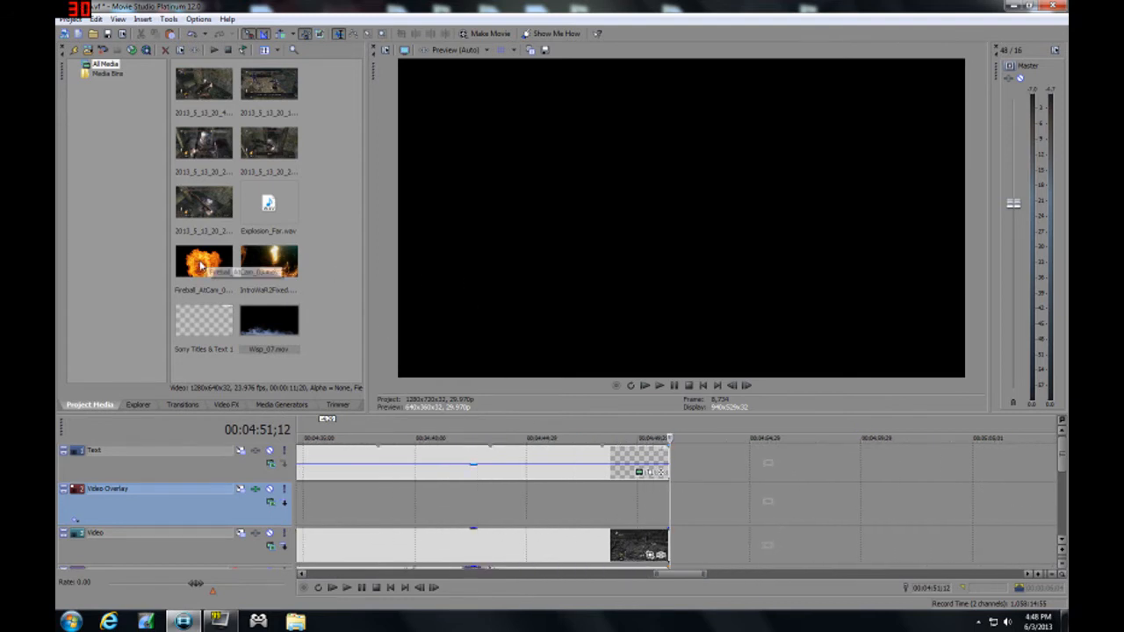
{"action": "left_click_drag", "start_coordinate": [204, 261], "coordinate": [650, 515]}
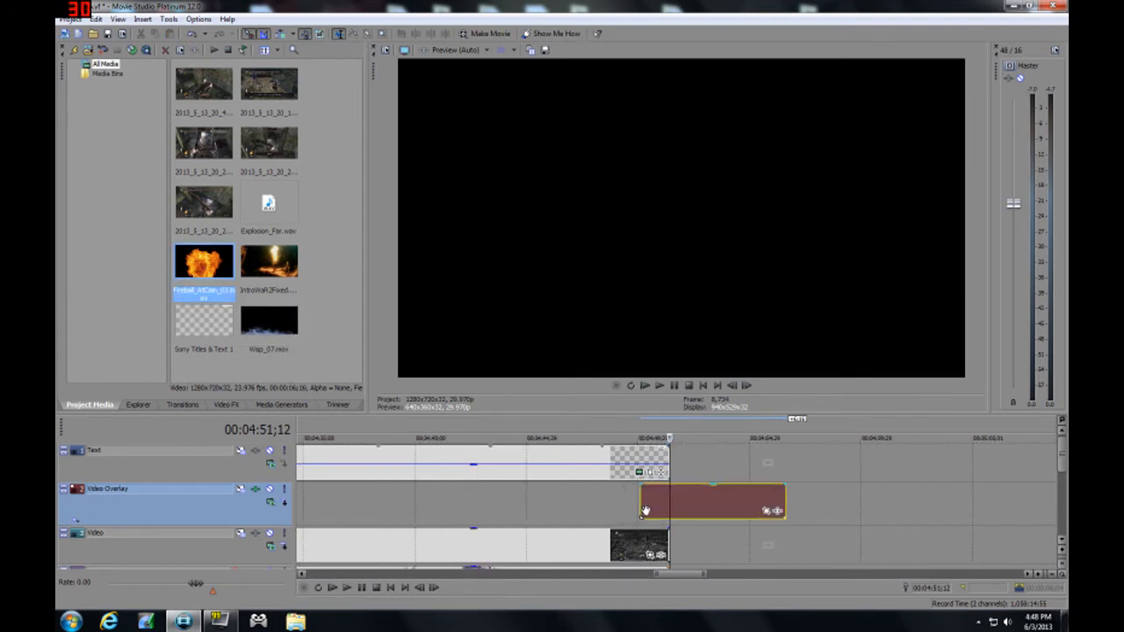
{"action": "left_click", "coordinate": [347, 587]}
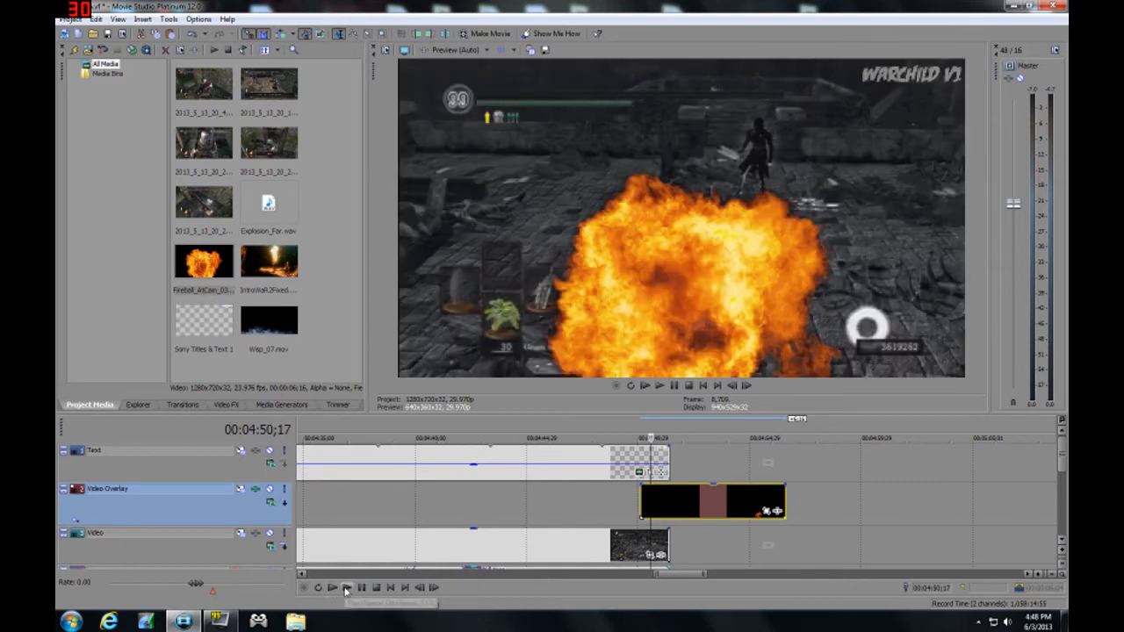
{"action": "left_click", "coordinate": [376, 587]}
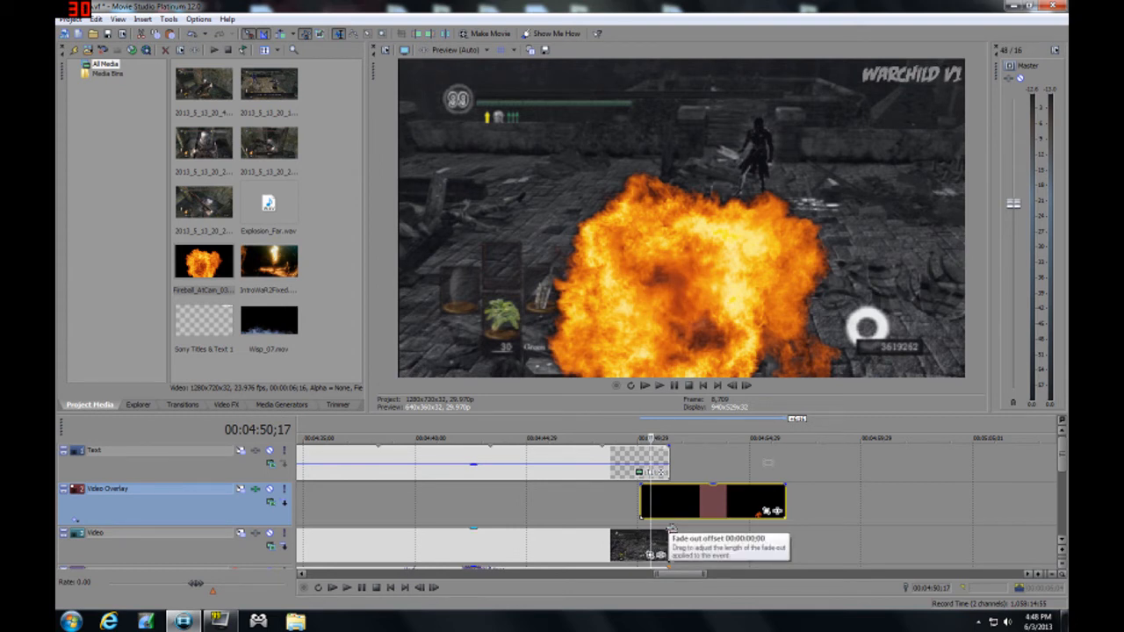
Give the last gameplay event a 25-frame fade-out under the explosion and play it back
{"action": "left_click_drag", "start_coordinate": [671, 528], "coordinate": [650, 524]}
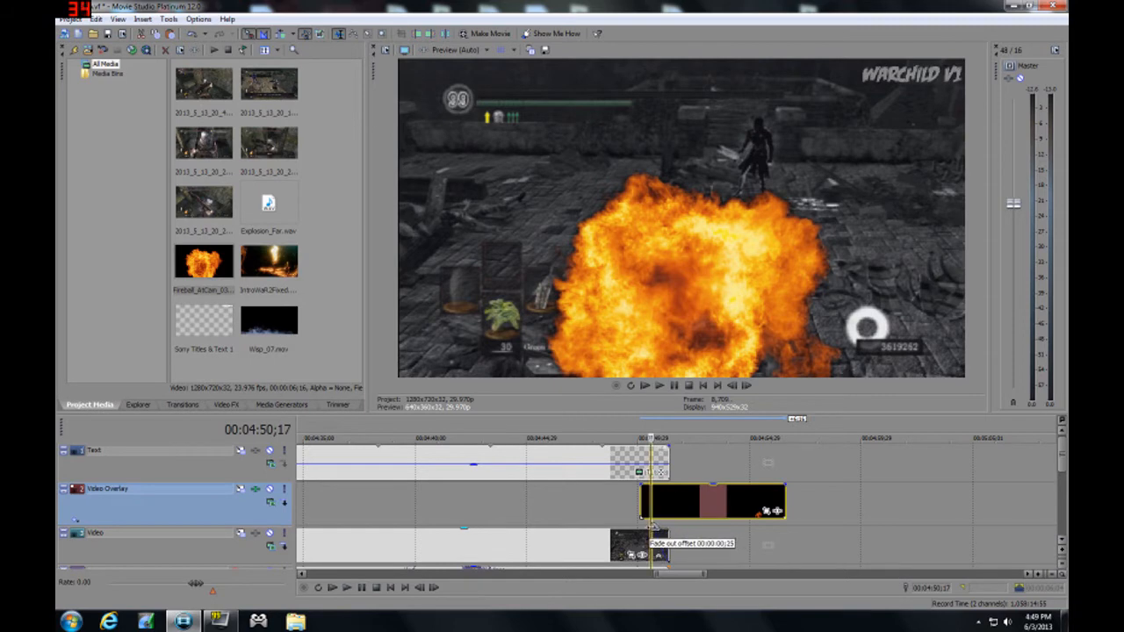
{"action": "left_click", "coordinate": [347, 587]}
{"action": "left_click", "coordinate": [360, 589]}
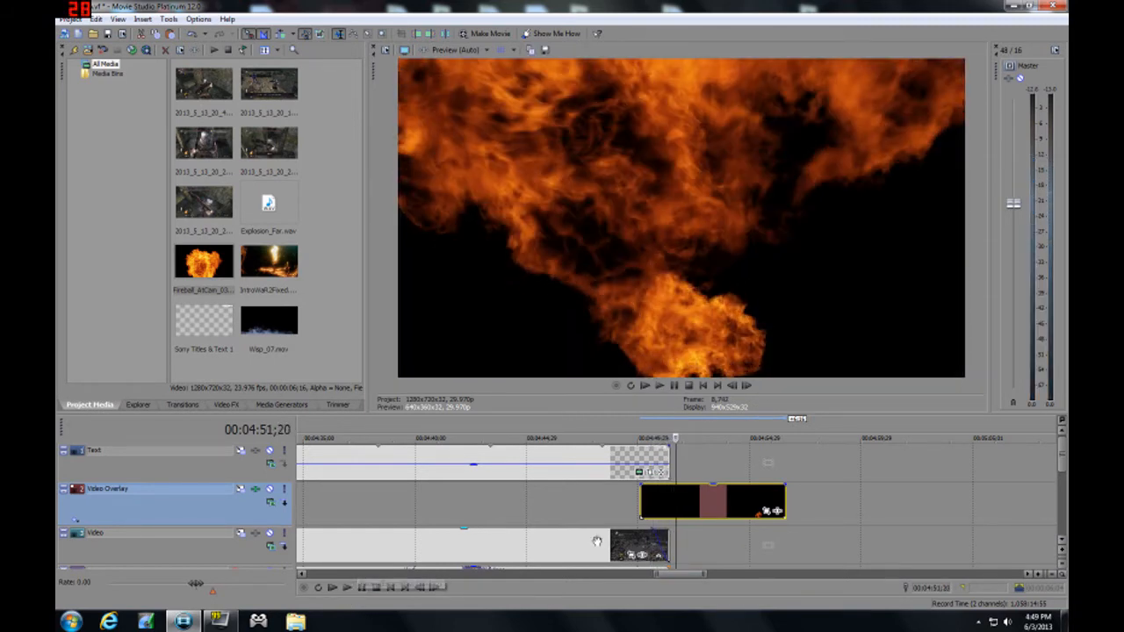
{"action": "left_click", "coordinate": [622, 545]}
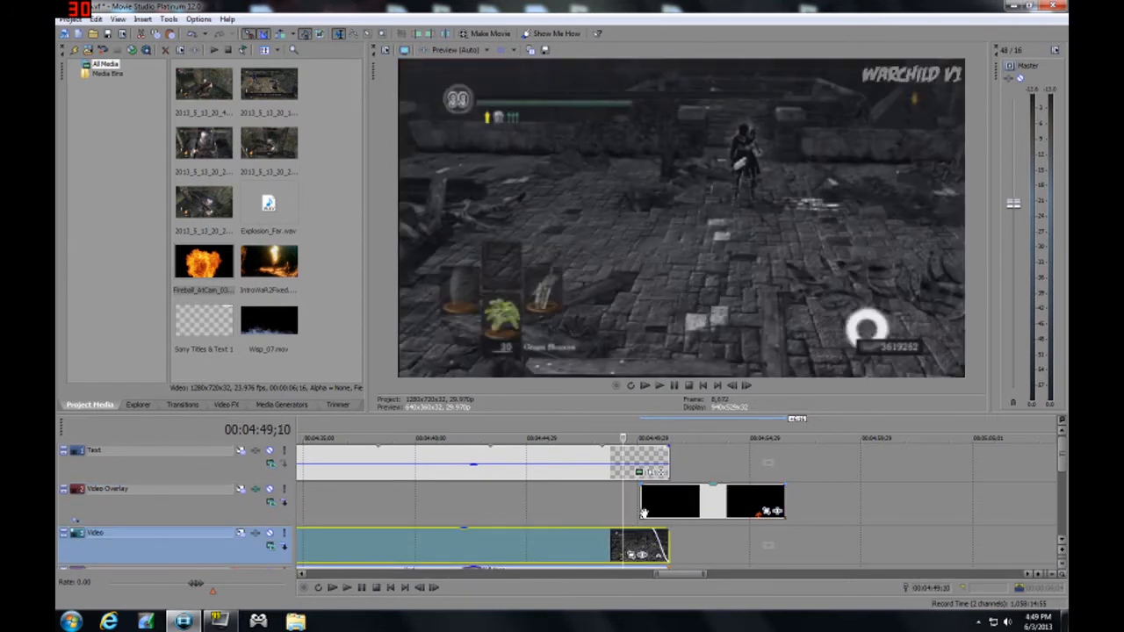
Paste the six smoke events on the Video Overlay track, move the group to end where the explosion starts, and play its beginning
{"action": "scroll", "coordinate": [441, 508], "scroll_direction": "down", "scroll_amount": 3}
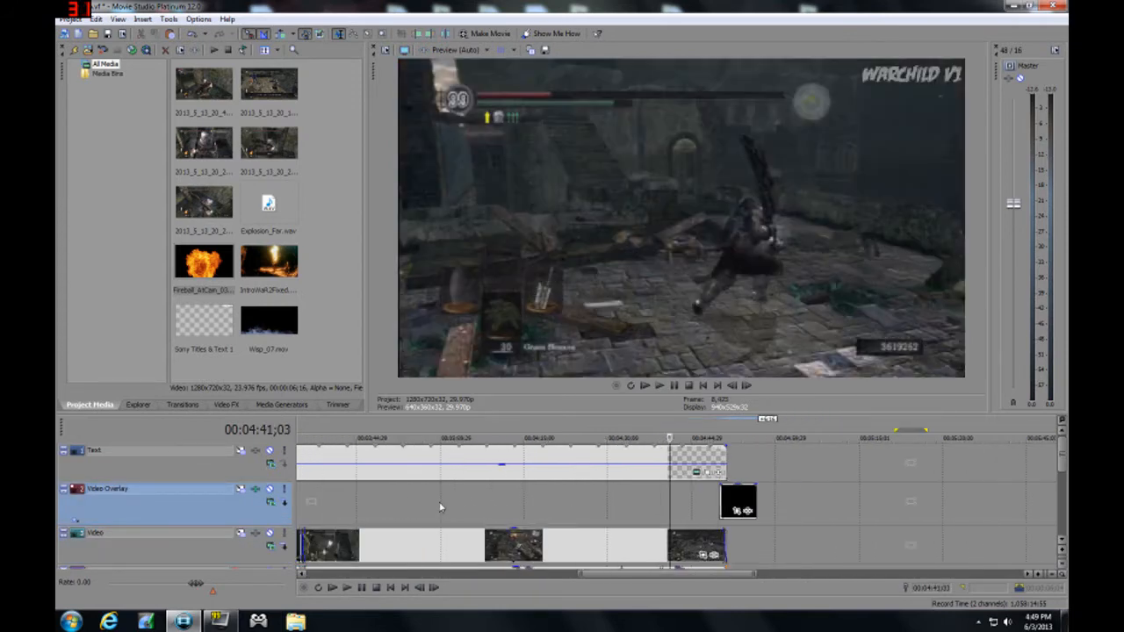
{"action": "left_click", "coordinate": [365, 507]}
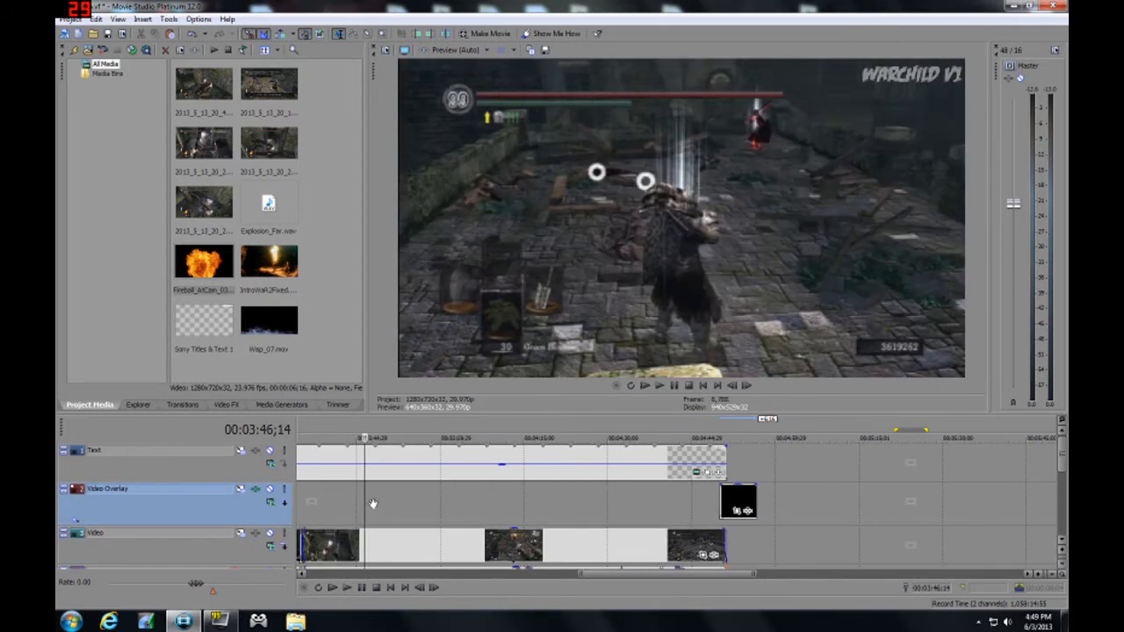
{"action": "key", "text": "ctrl+v"}
{"action": "mouse_move", "coordinate": [693, 506]}
{"action": "left_mouse_down"}
{"action": "mouse_move", "coordinate": [668, 501]}
{"action": "mouse_move", "coordinate": [687, 501]}
{"action": "left_mouse_up"}
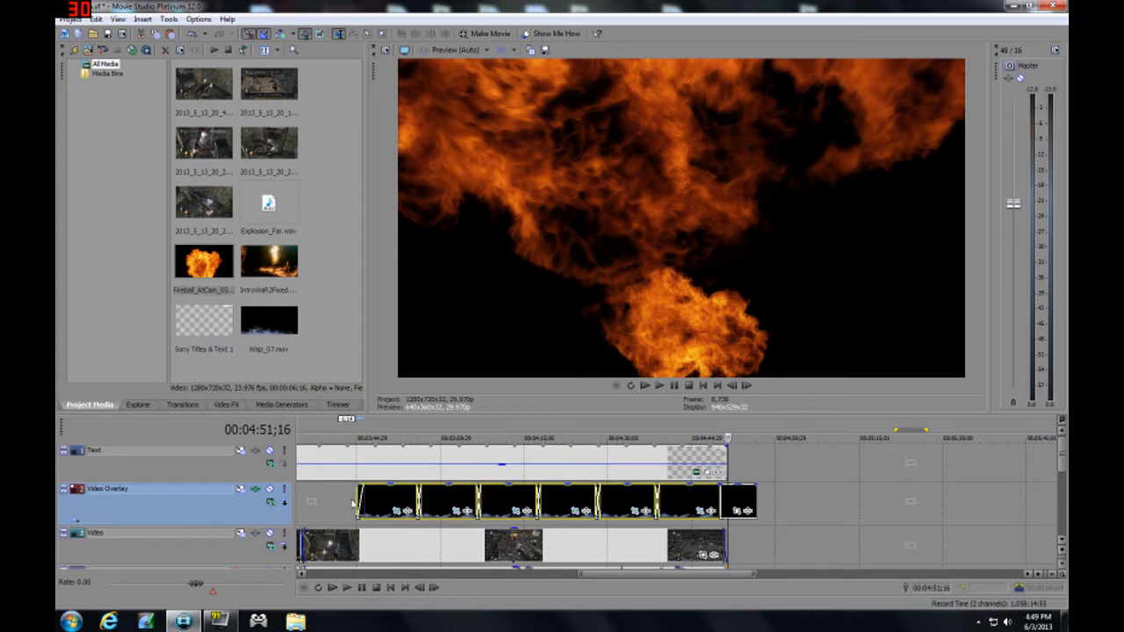
{"action": "left_click", "coordinate": [354, 502]}
{"action": "left_click", "coordinate": [347, 588]}
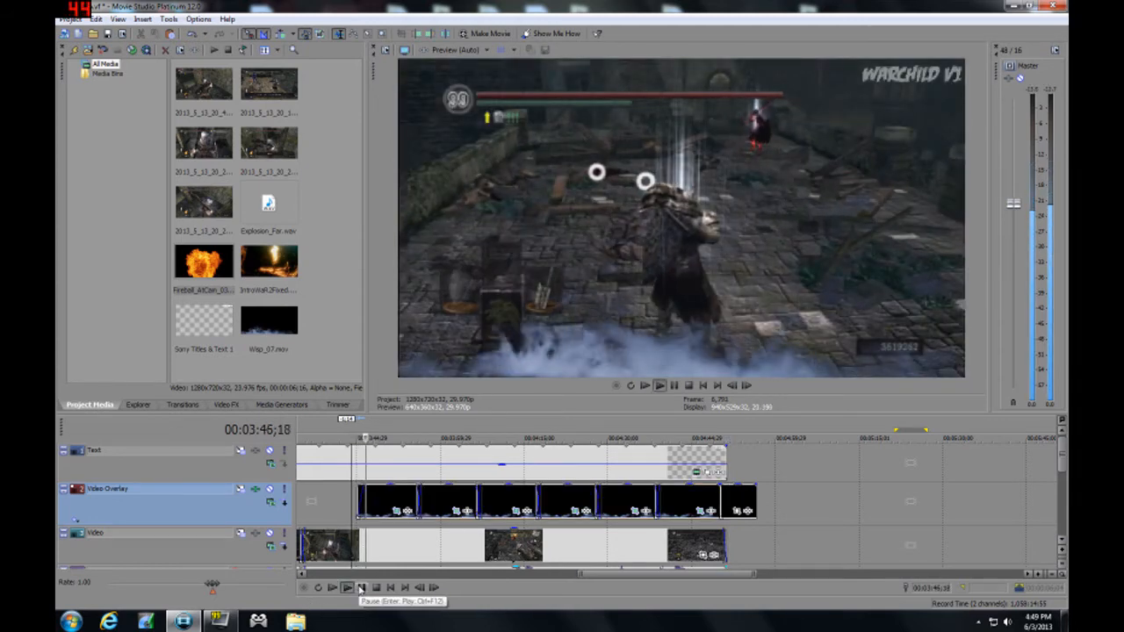
{"action": "left_click", "coordinate": [360, 587]}
Add a fade-out to the end of the last smoke event in the first group and play it back
{"action": "scroll", "coordinate": [381, 552], "scroll_direction": "down", "scroll_amount": 5}
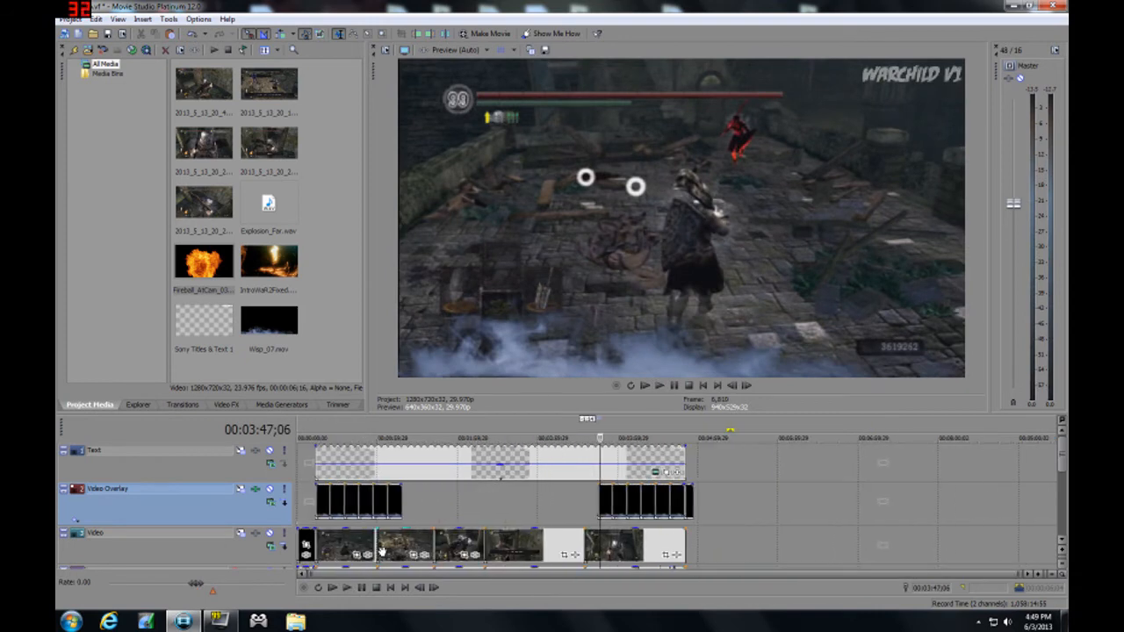
{"action": "left_click", "coordinate": [396, 502]}
{"action": "scroll", "coordinate": [398, 502], "scroll_direction": "up", "scroll_amount": 5}
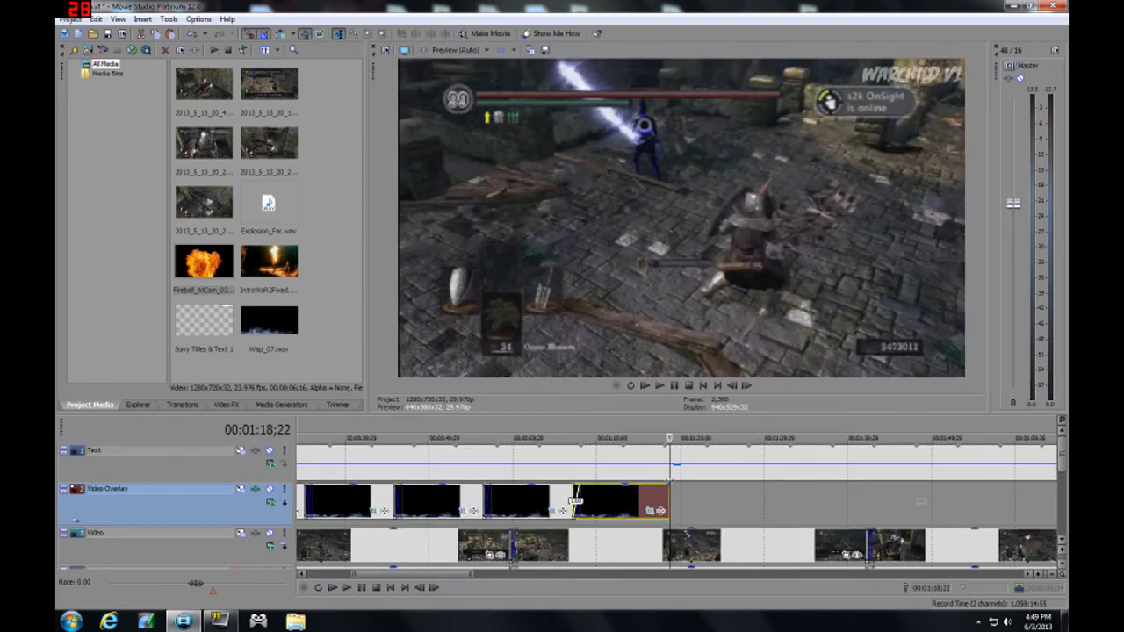
{"action": "left_click_drag", "start_coordinate": [671, 483], "coordinate": [654, 483]}
{"action": "left_click", "coordinate": [641, 501]}
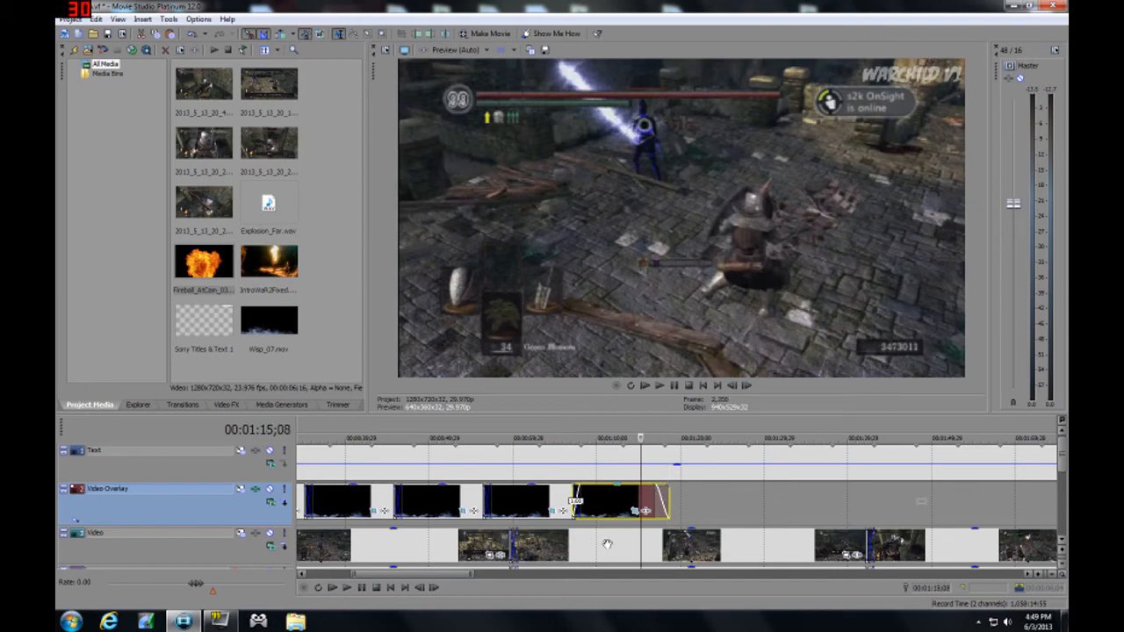
{"action": "left_click", "coordinate": [347, 589]}
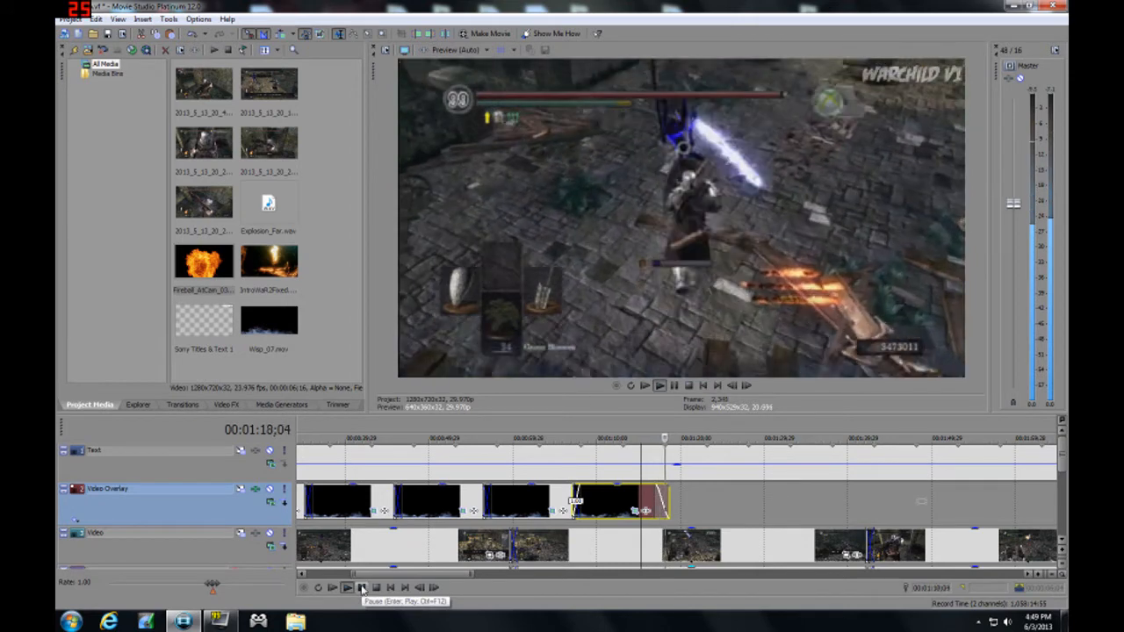
{"action": "left_click", "coordinate": [361, 589]}
{"action": "left_click", "coordinate": [803, 501]}
{"action": "scroll", "coordinate": [802, 502], "scroll_direction": "down", "scroll_amount": 5}
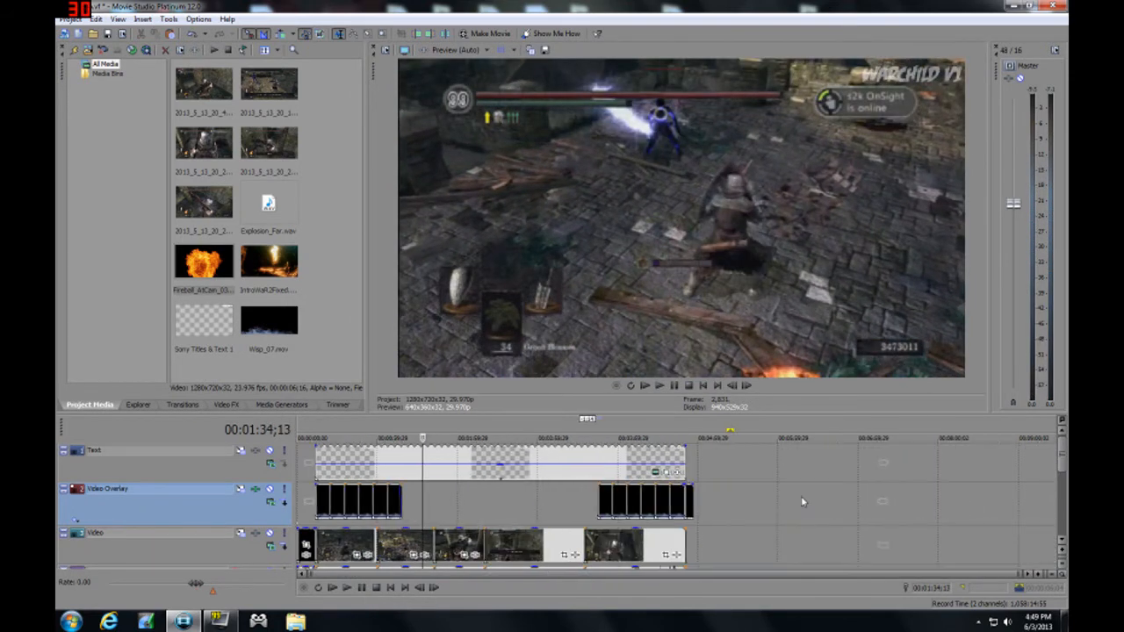
Play back the end of the gameplay and the explosion overlay to check how they look together
{"action": "left_click", "coordinate": [674, 541]}
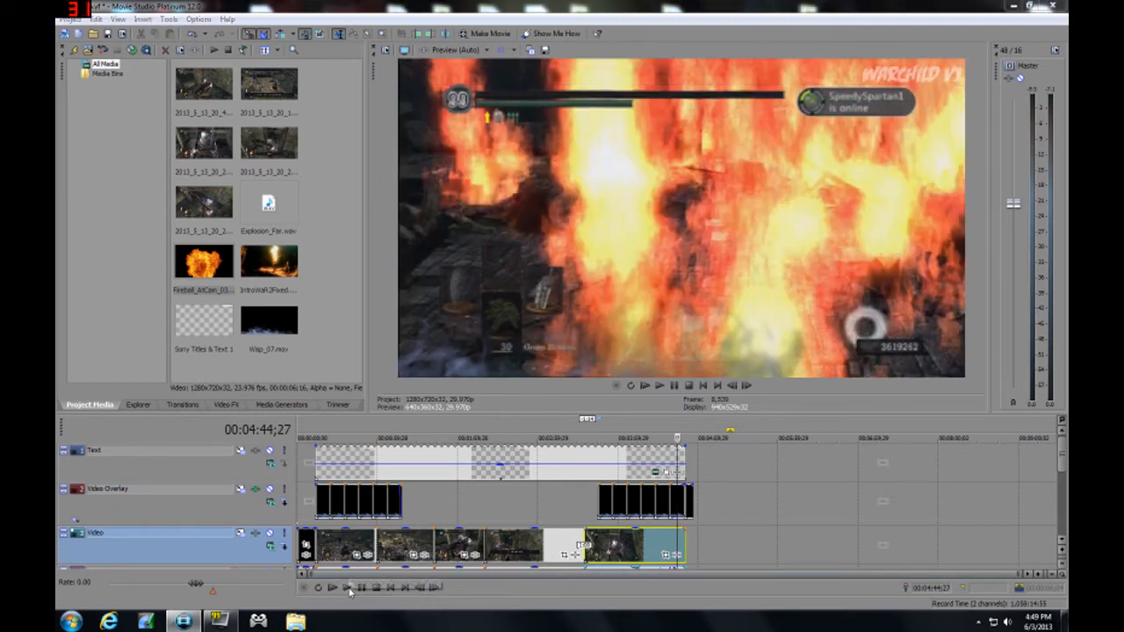
{"action": "left_click", "coordinate": [349, 589]}
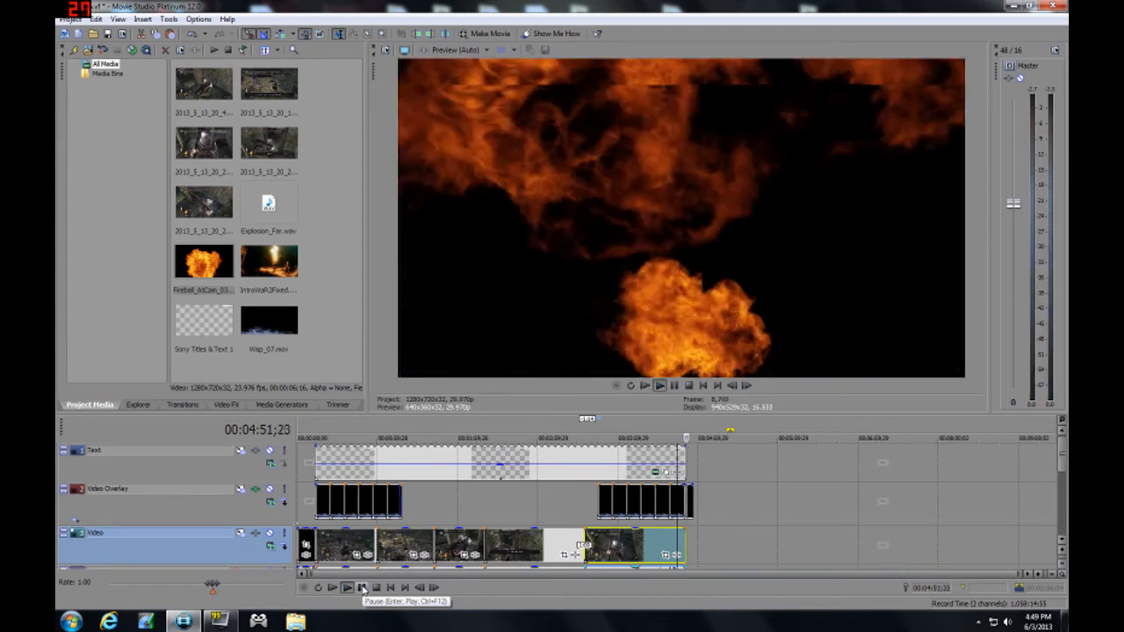
{"action": "left_click", "coordinate": [362, 589]}
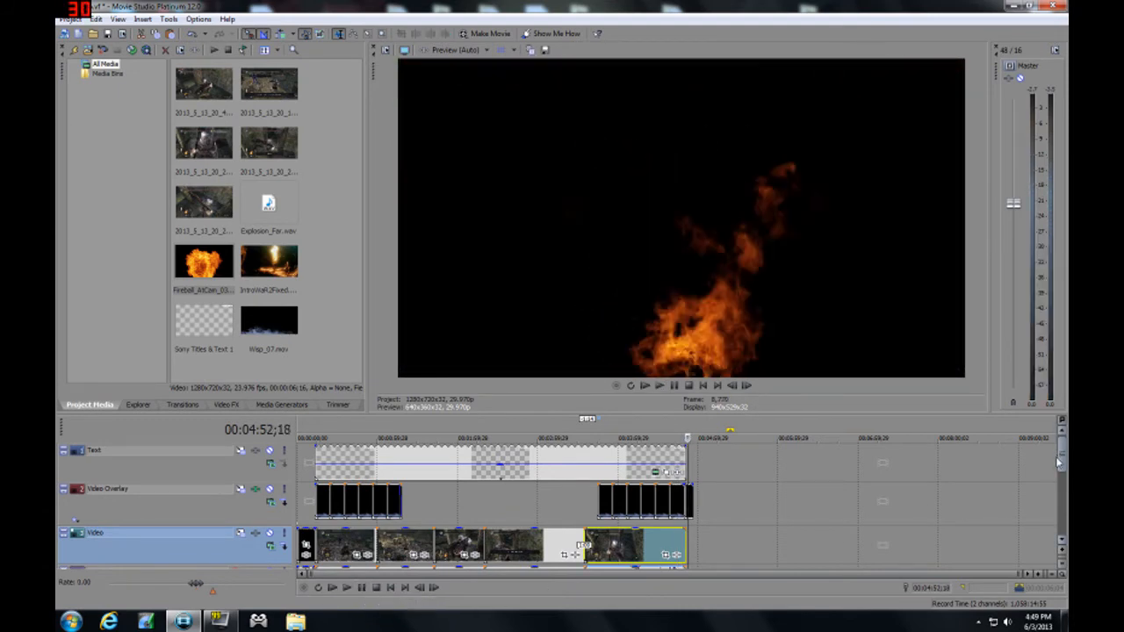
Place Explosion_Far.wav on the Music track where the explosion clip starts and play it back
{"action": "scroll", "coordinate": [670, 526], "scroll_direction": "up", "scroll_amount": 8}
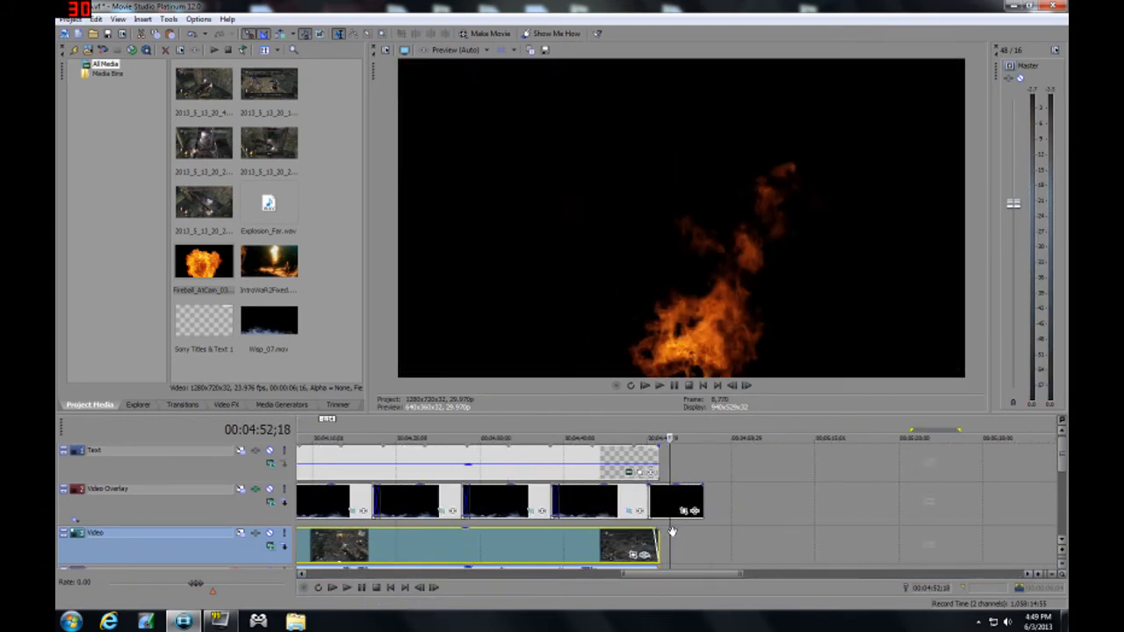
{"action": "left_click", "coordinate": [554, 503]}
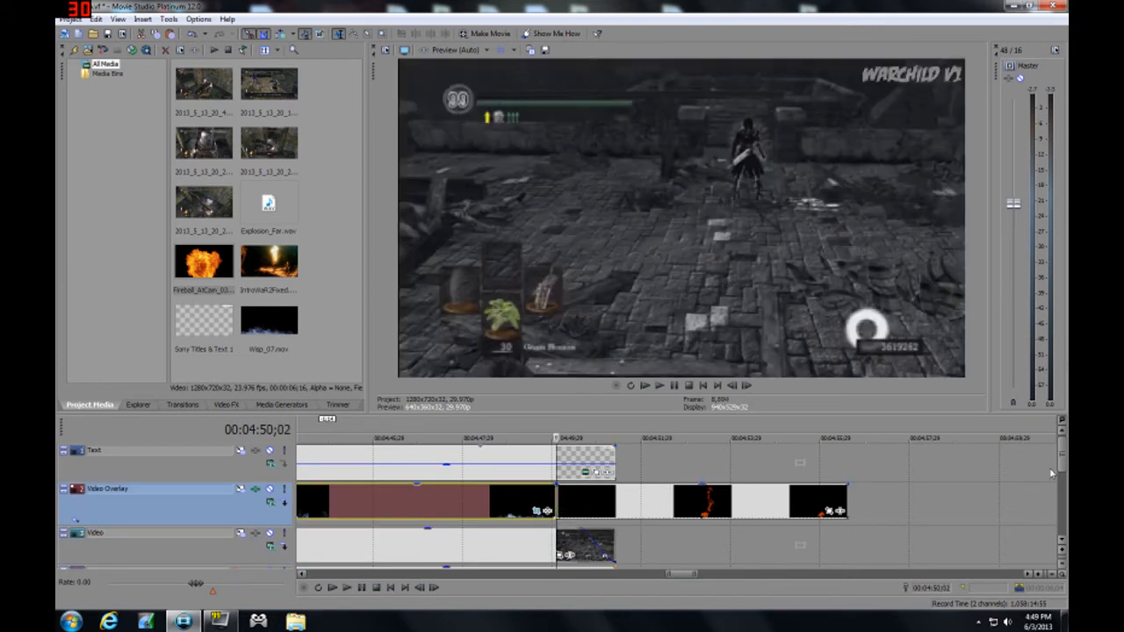
{"action": "scroll", "coordinate": [1065, 460], "scroll_direction": "down", "scroll_amount": 3}
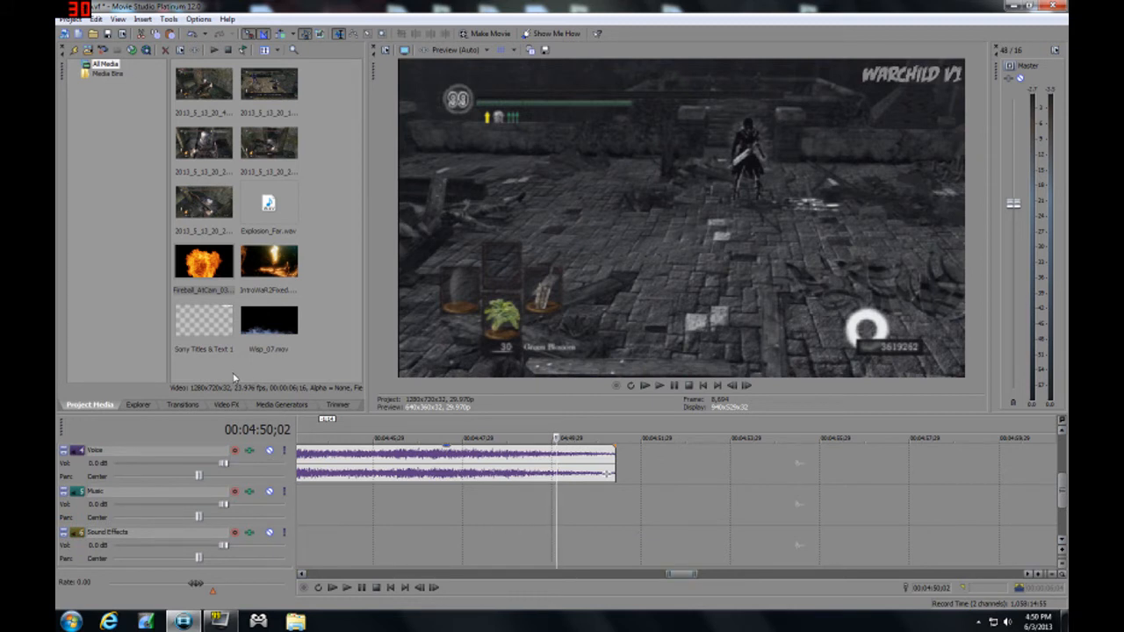
{"action": "left_click_drag", "start_coordinate": [269, 207], "coordinate": [560, 499]}
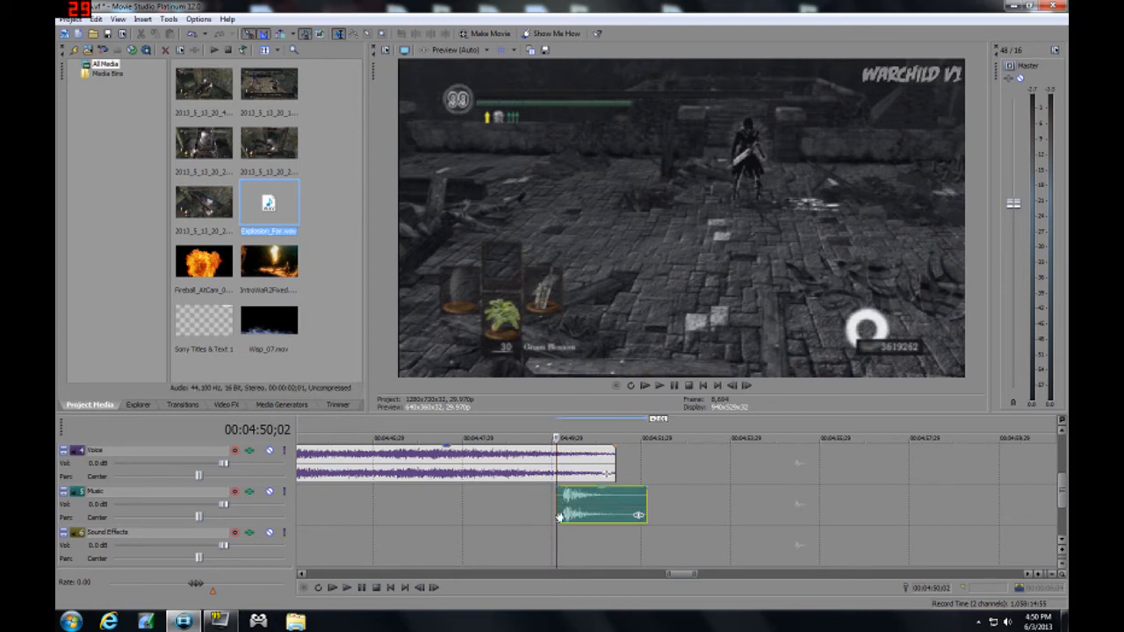
{"action": "left_click", "coordinate": [347, 588]}
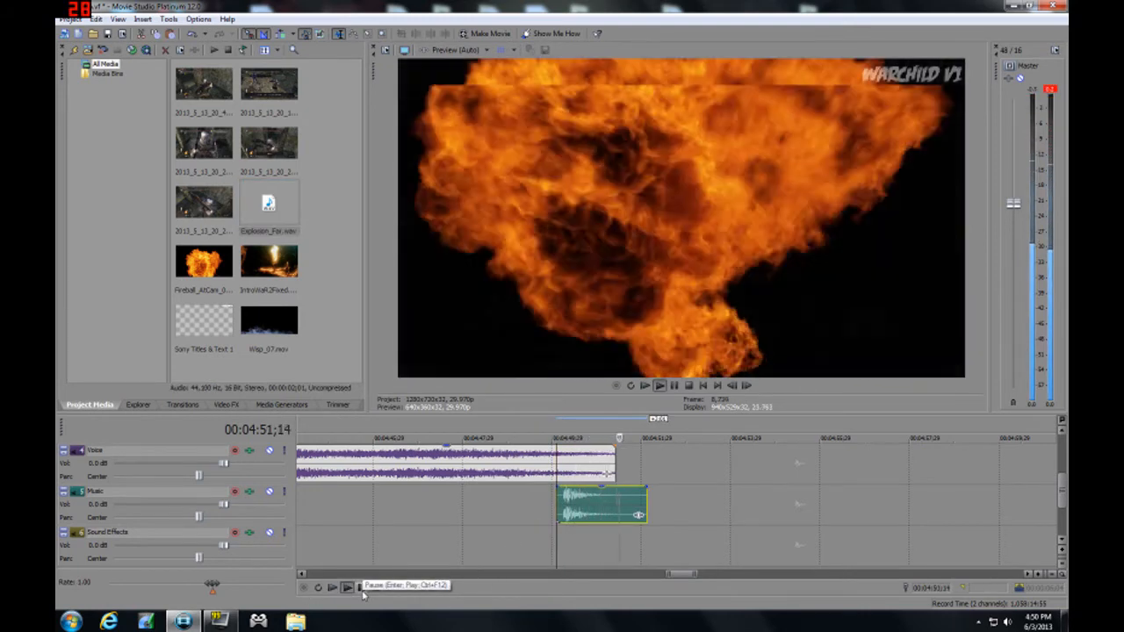
{"action": "left_click", "coordinate": [361, 588]}
Import the 22-gwyn_lord_of_cinder-ik song from the Dark Souls Soundtrack folder in the music library
{"action": "scroll", "coordinate": [430, 547], "scroll_direction": "down", "scroll_amount": 5}
{"action": "scroll", "coordinate": [430, 547], "scroll_direction": "down", "scroll_amount": 3}
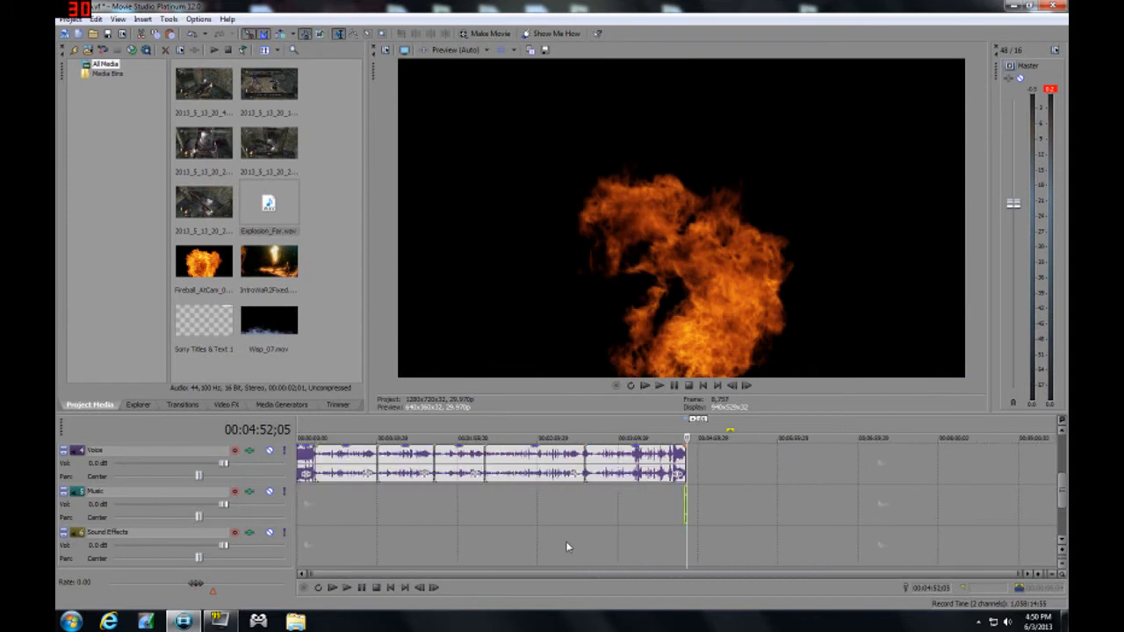
{"action": "mouse_move", "coordinate": [1063, 494]}
{"action": "left_mouse_down"}
{"action": "mouse_move", "coordinate": [1062, 457]}
{"action": "mouse_move", "coordinate": [1063, 495]}
{"action": "left_mouse_up"}
{"action": "left_click", "coordinate": [352, 504]}
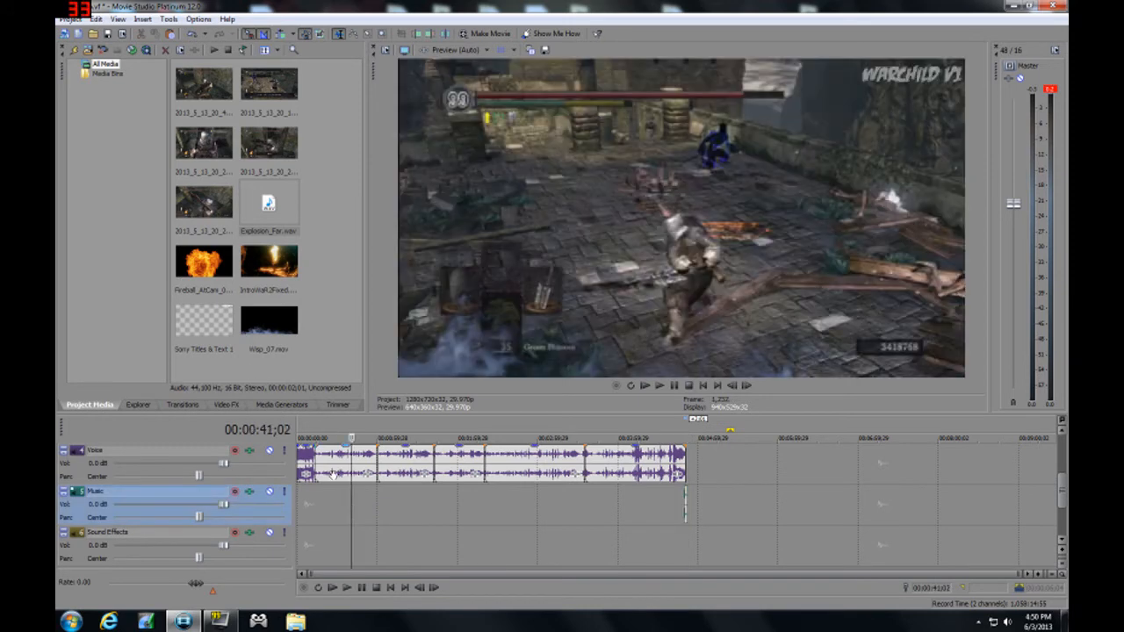
{"action": "left_click", "coordinate": [85, 50]}
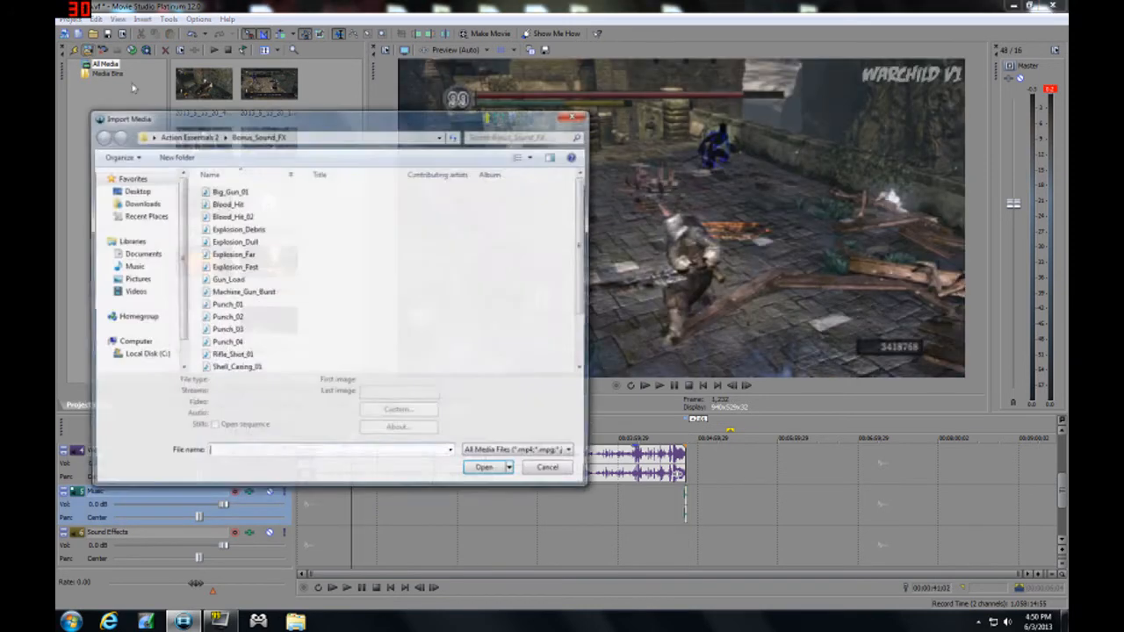
{"action": "left_click", "coordinate": [130, 267]}
{"action": "double_click", "coordinate": [224, 225]}
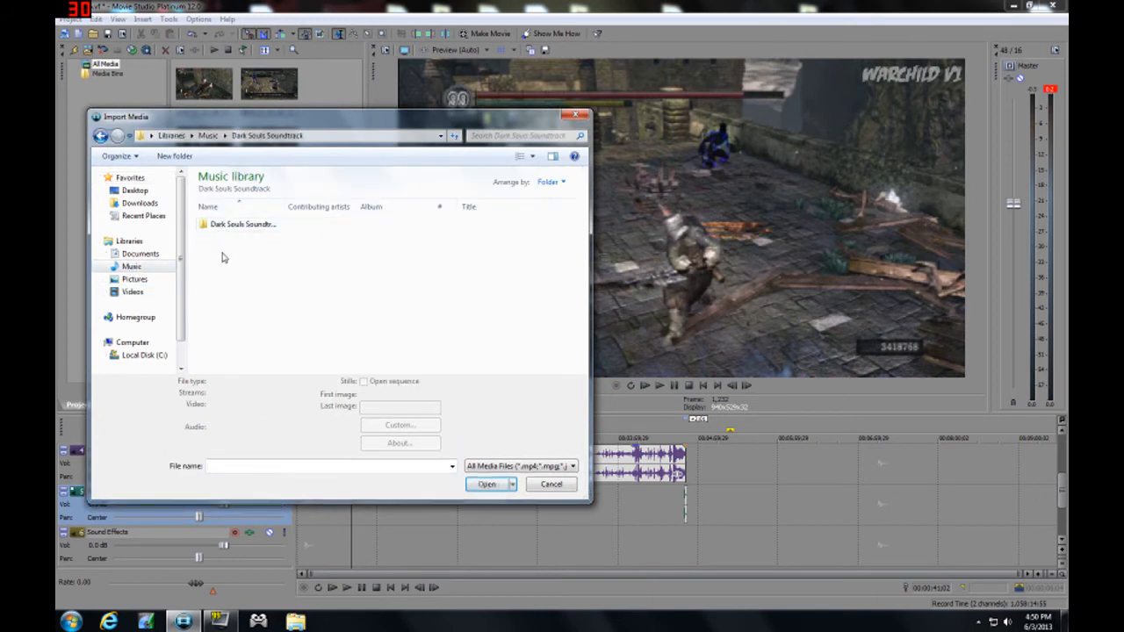
{"action": "double_click", "coordinate": [222, 226]}
{"action": "left_click", "coordinate": [237, 326]}
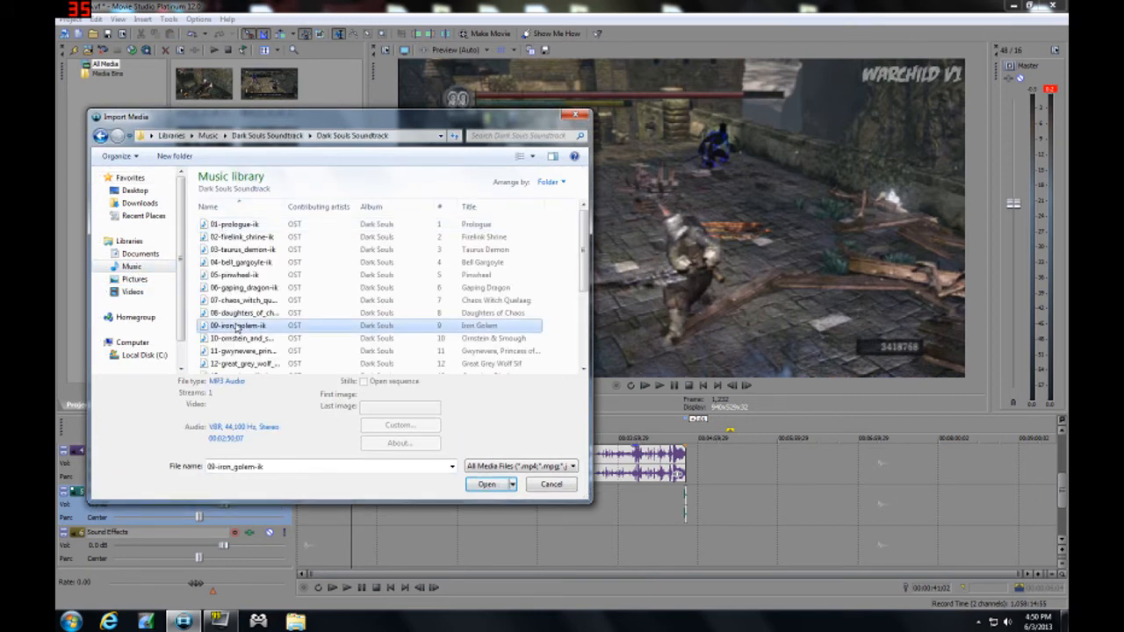
{"action": "scroll", "coordinate": [237, 331], "scroll_direction": "down", "scroll_amount": 3}
{"action": "double_click", "coordinate": [237, 354]}
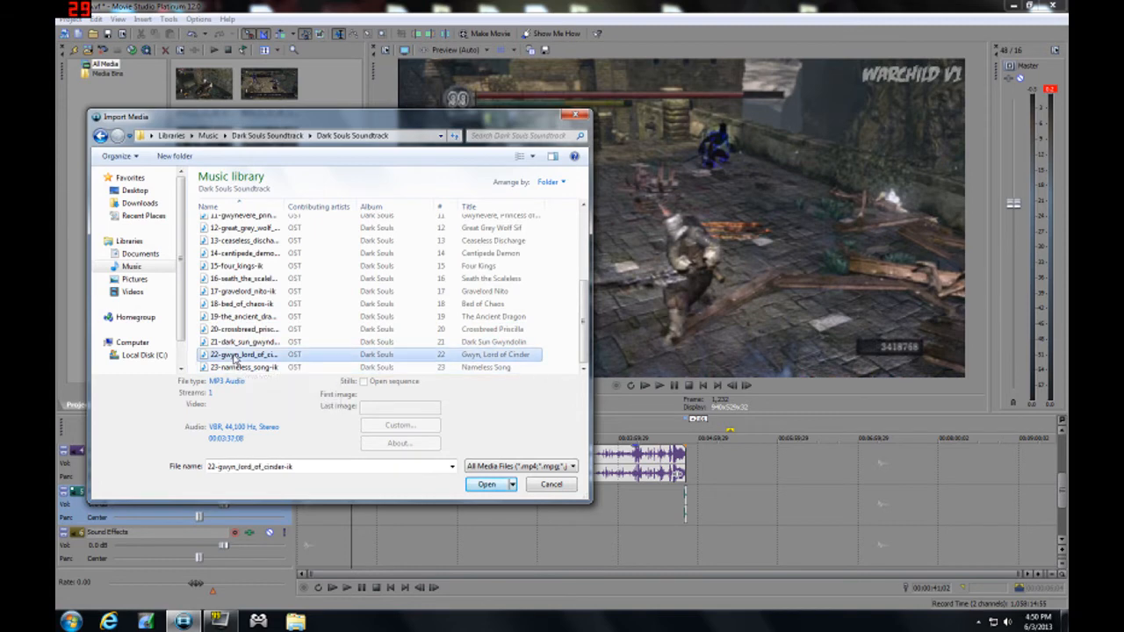
Place the imported song on the Music track from the start of the gameplay, extend it to the explosion sound, and play its beginning
{"action": "left_click_drag", "start_coordinate": [191, 87], "coordinate": [327, 509]}
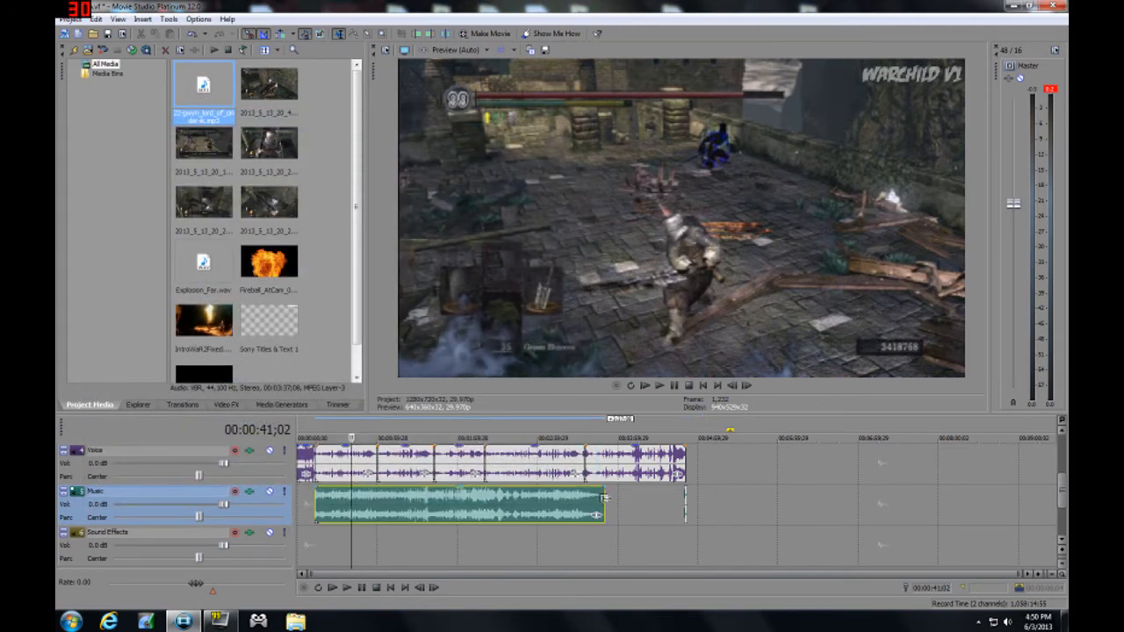
{"action": "left_click_drag", "start_coordinate": [603, 498], "coordinate": [681, 505]}
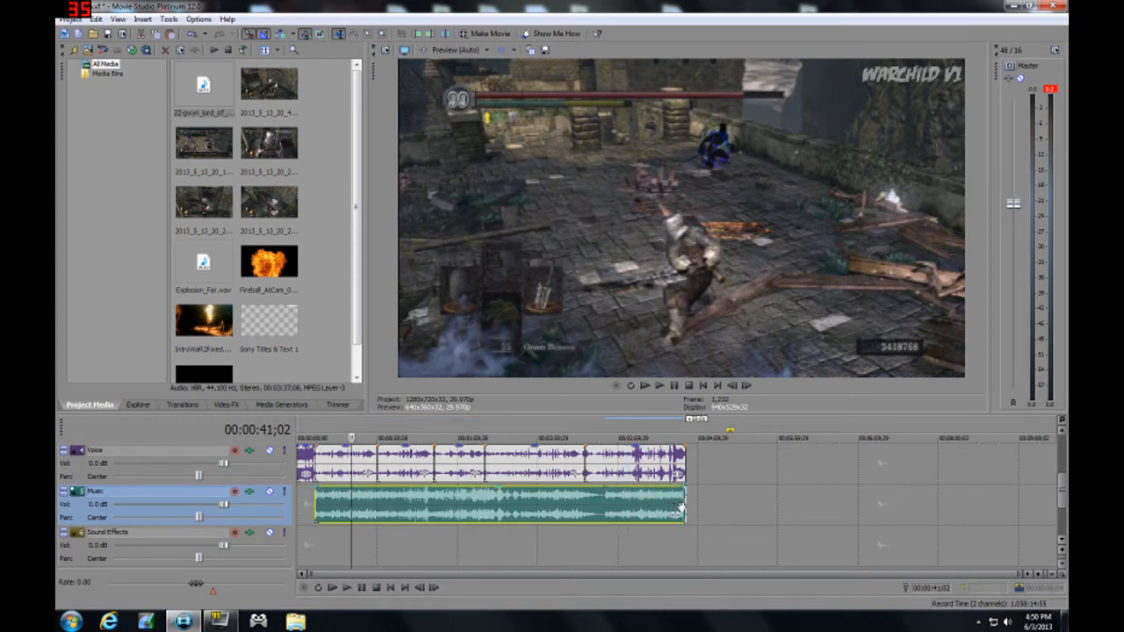
{"action": "scroll", "coordinate": [677, 532], "scroll_direction": "up", "scroll_amount": 3}
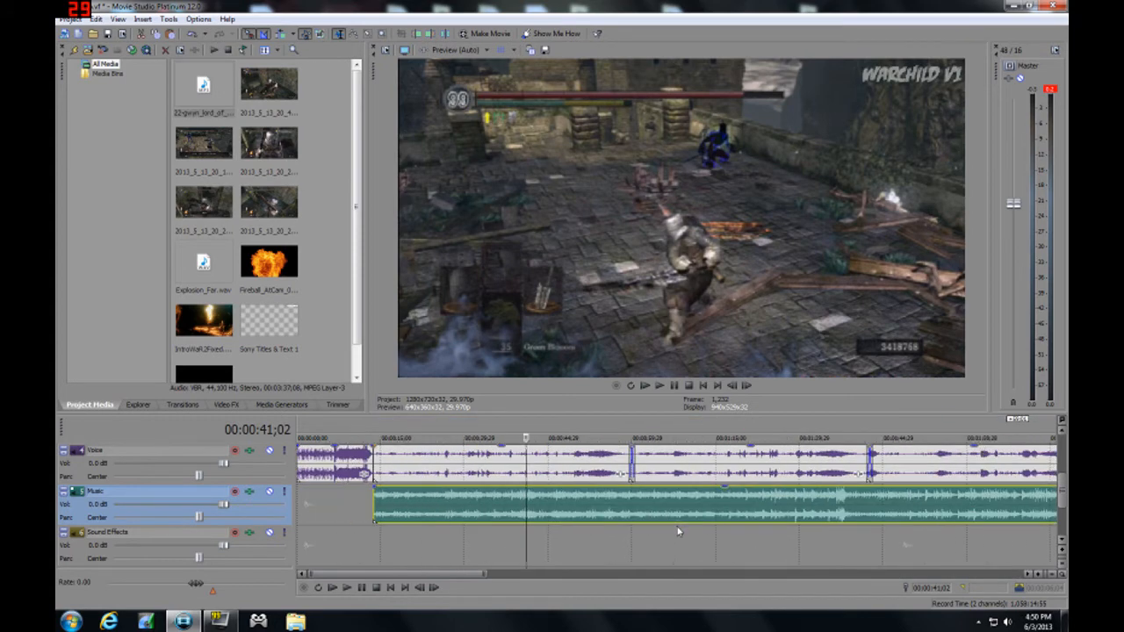
{"action": "left_click", "coordinate": [371, 534]}
{"action": "left_click", "coordinate": [351, 589]}
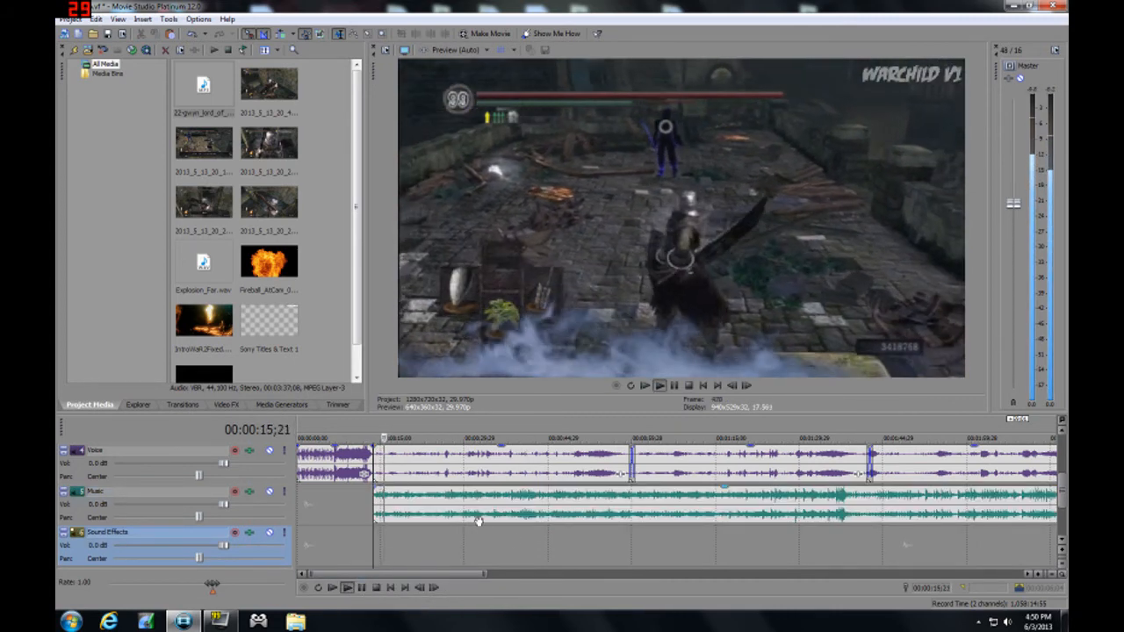
Give the end of the song a fade-out just before the explosion sound and play that section
{"action": "scroll", "coordinate": [522, 536], "scroll_direction": "down", "scroll_amount": 2}
{"action": "scroll", "coordinate": [521, 535], "scroll_direction": "down", "scroll_amount": 2}
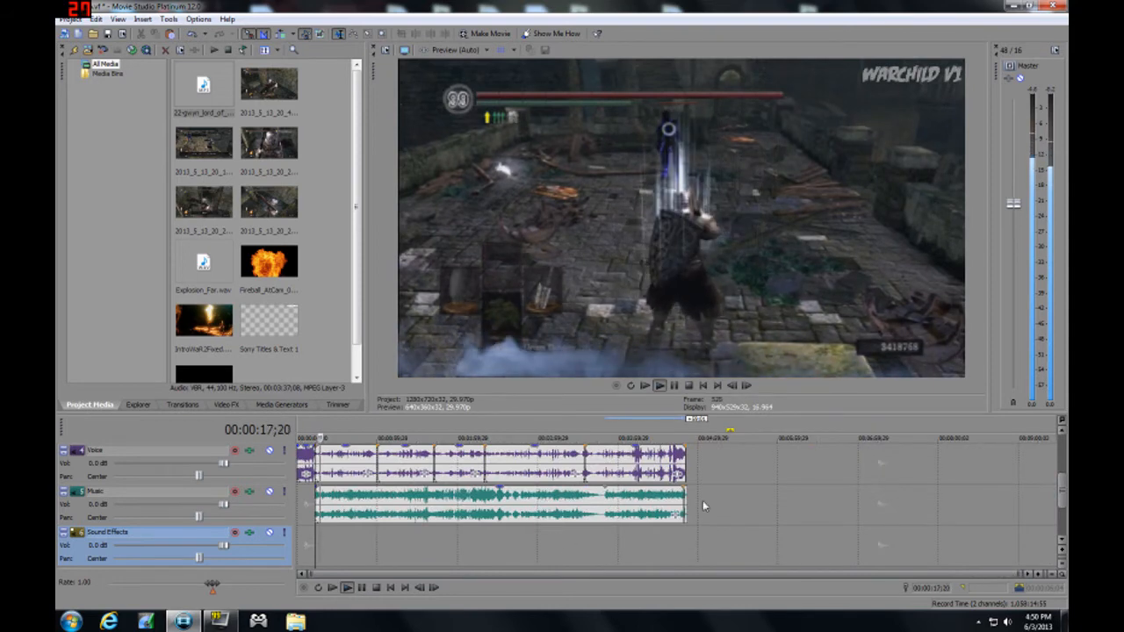
{"action": "left_click", "coordinate": [676, 540]}
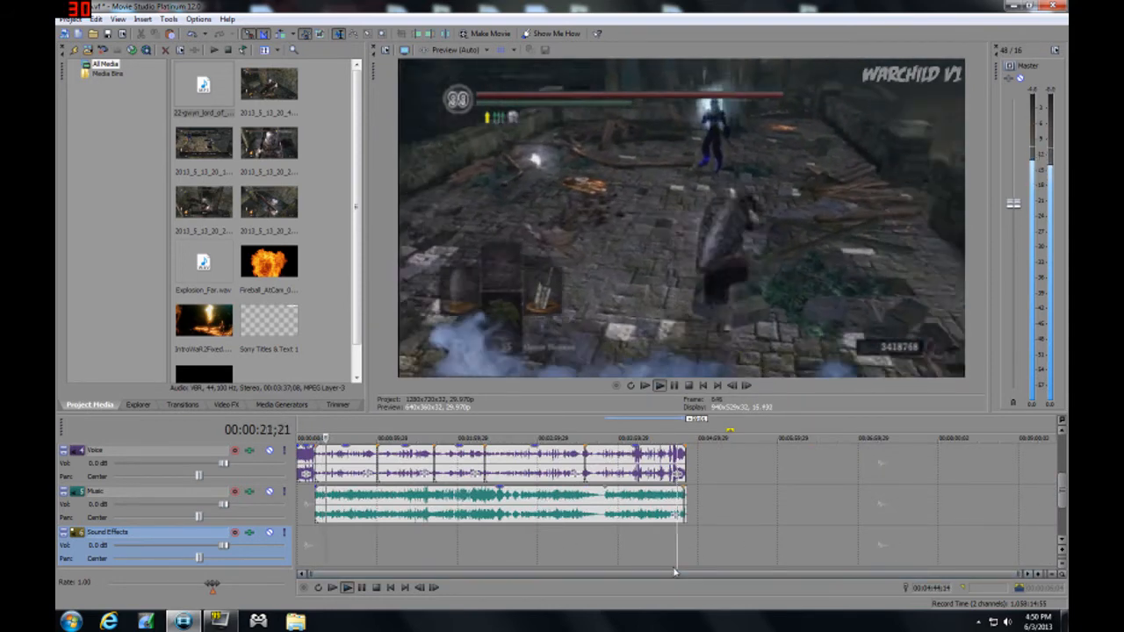
{"action": "left_click", "coordinate": [686, 531]}
{"action": "scroll", "coordinate": [686, 531], "scroll_direction": "up", "scroll_amount": 3}
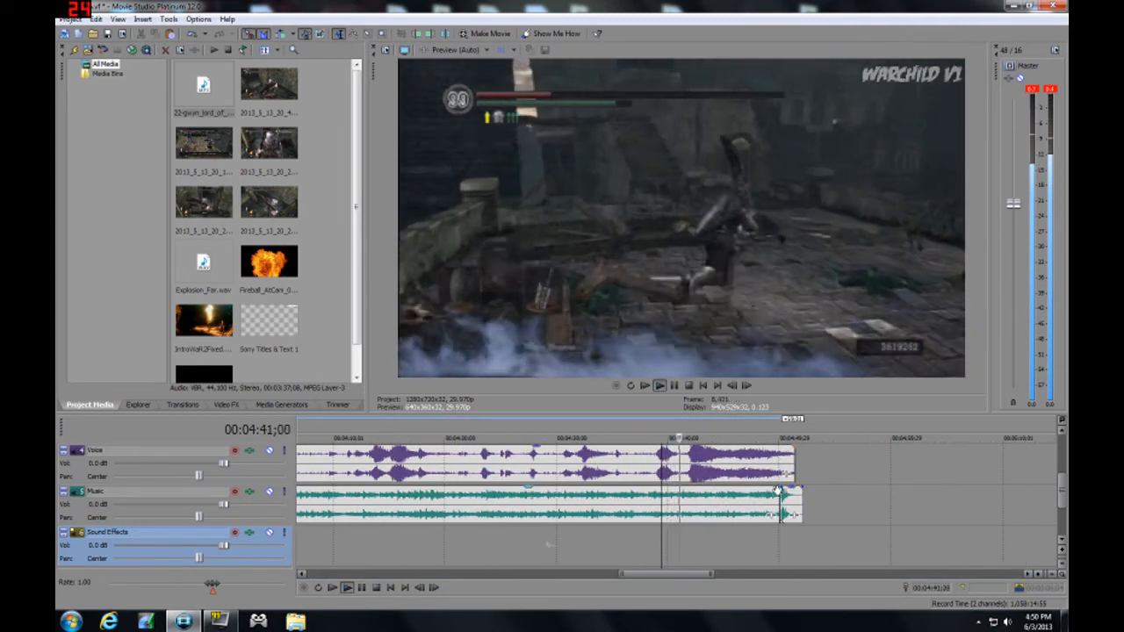
{"action": "left_click_drag", "start_coordinate": [783, 489], "coordinate": [745, 489]}
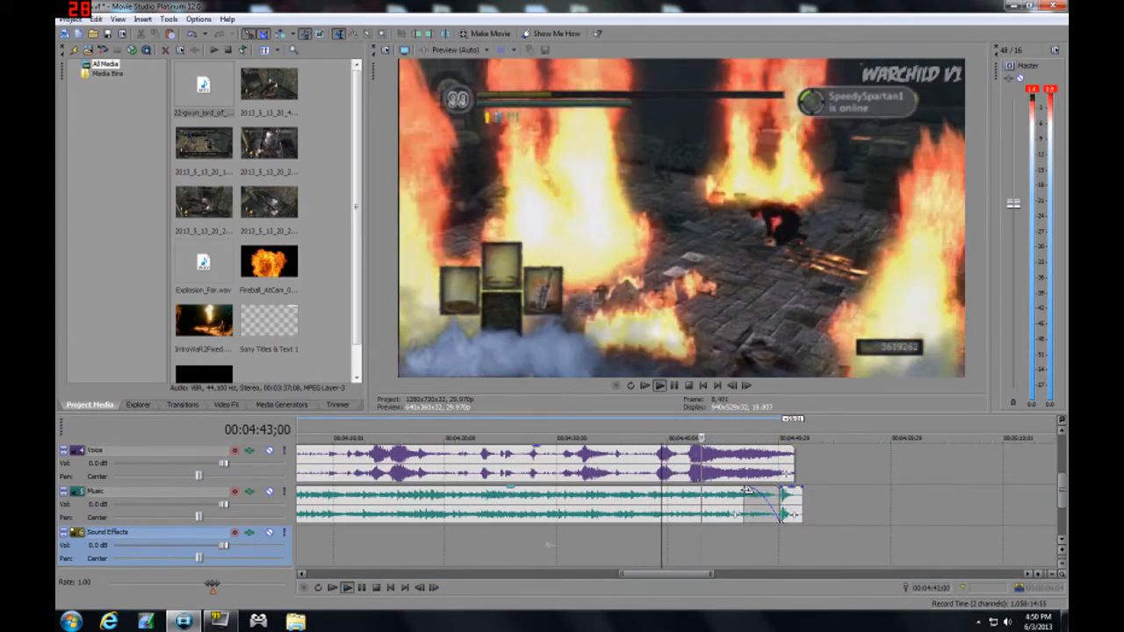
{"action": "scroll", "coordinate": [739, 550], "scroll_direction": "down", "scroll_amount": 3}
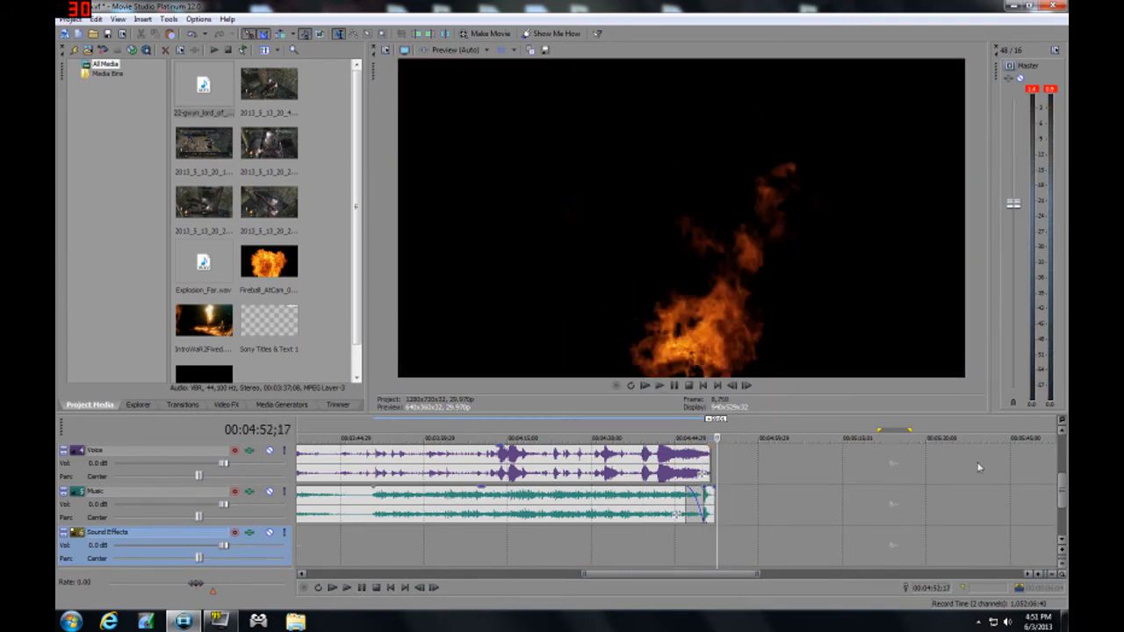
Extend the title event on the Text track to the end of the explosion clip and play the ending
{"action": "mouse_move", "coordinate": [1061, 488]}
{"action": "left_mouse_down"}
{"action": "mouse_move", "coordinate": [1063, 441]}
{"action": "mouse_move", "coordinate": [1063, 508]}
{"action": "left_mouse_up"}
{"action": "left_click", "coordinate": [458, 519]}
{"action": "scroll", "coordinate": [455, 517], "scroll_direction": "down", "scroll_amount": 4}
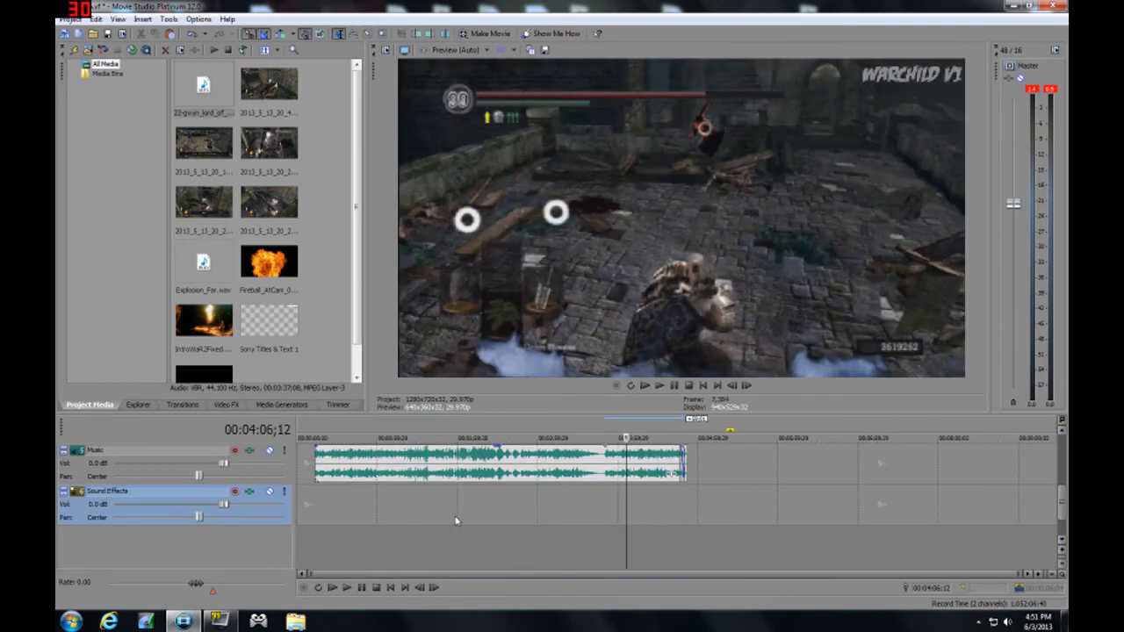
{"action": "left_click_drag", "start_coordinate": [1063, 497], "coordinate": [1061, 432]}
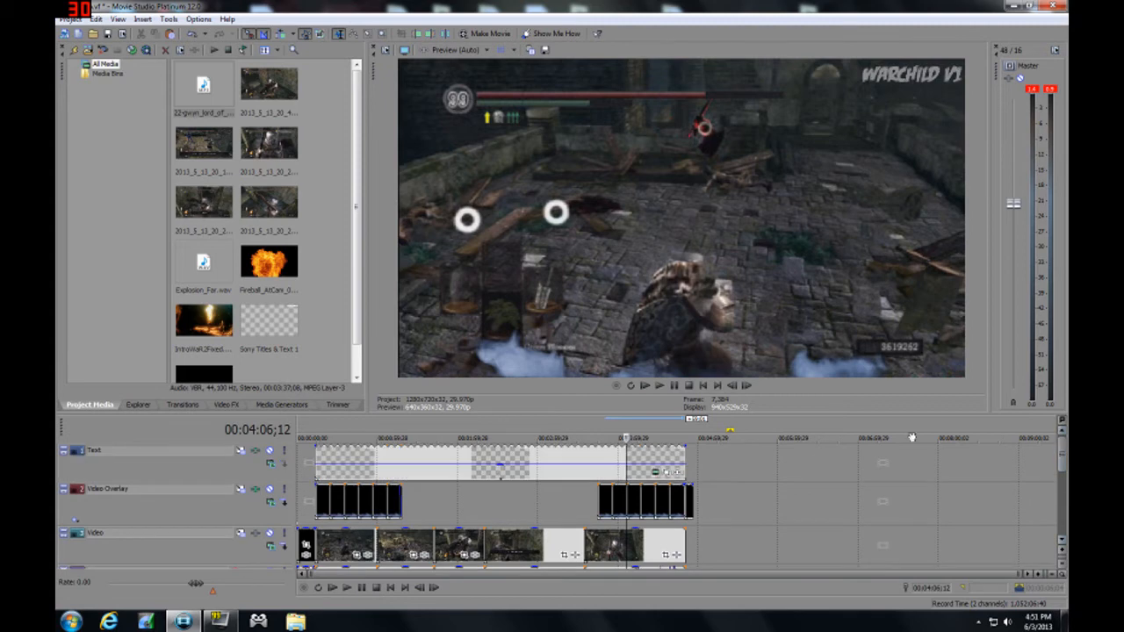
{"action": "left_click", "coordinate": [672, 458]}
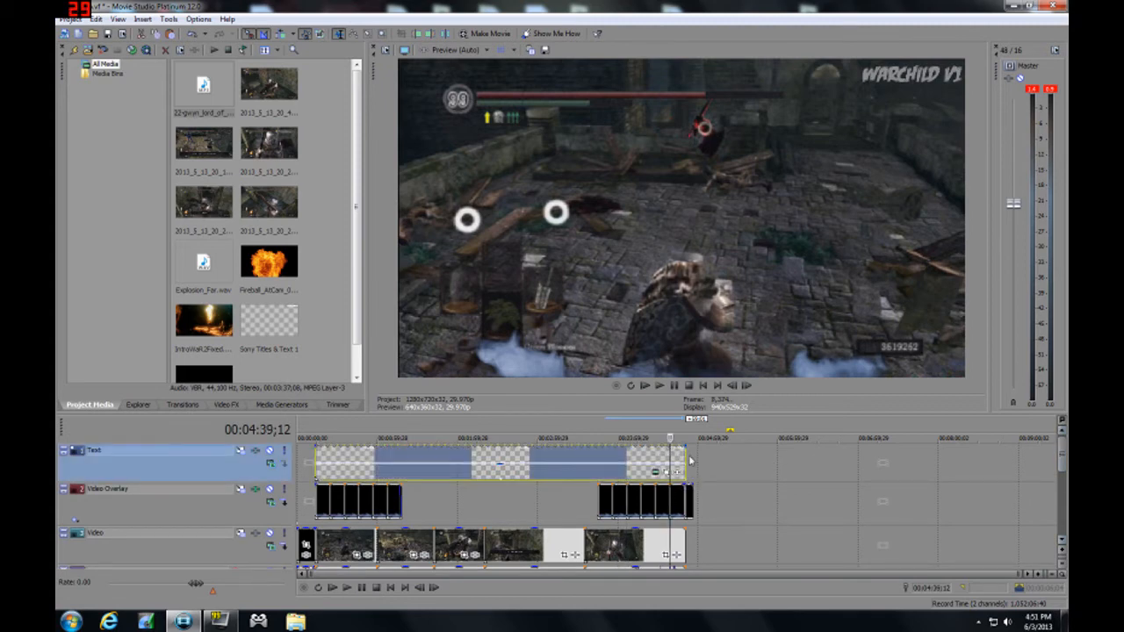
{"action": "left_click_drag", "start_coordinate": [690, 459], "coordinate": [691, 456]}
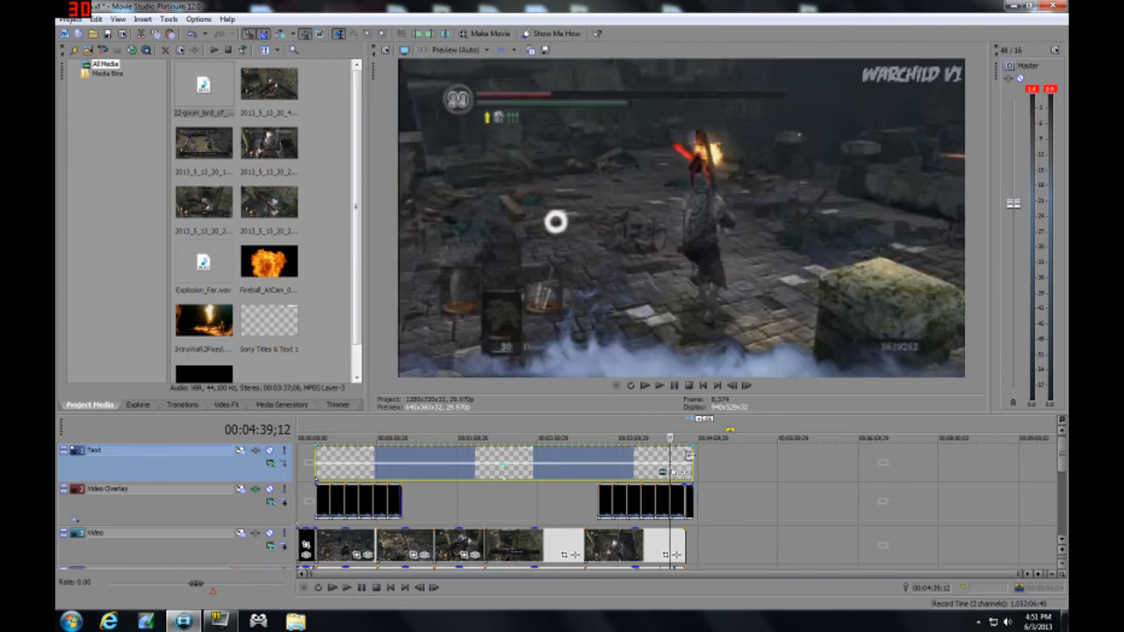
{"action": "left_click", "coordinate": [686, 535]}
{"action": "left_click", "coordinate": [347, 588]}
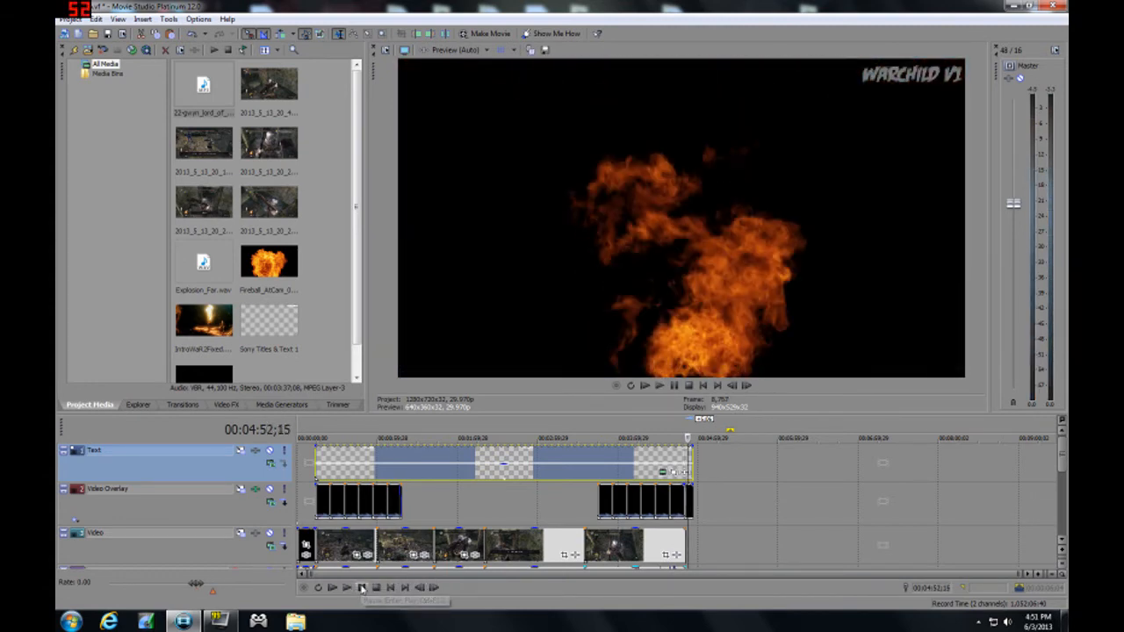
{"action": "left_click", "coordinate": [361, 588]}
Arm the Sound Effects track for recording at the start of the gameplay, accepting the default folder for recorded files
{"action": "left_click", "coordinate": [456, 508]}
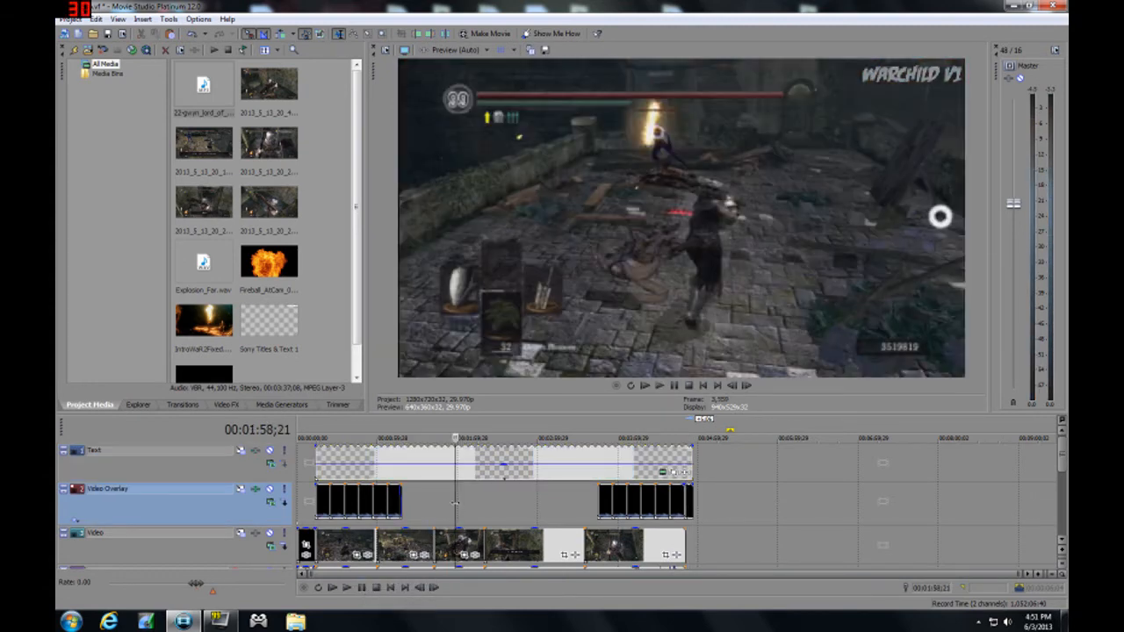
{"action": "left_click_drag", "start_coordinate": [1065, 463], "coordinate": [1065, 481]}
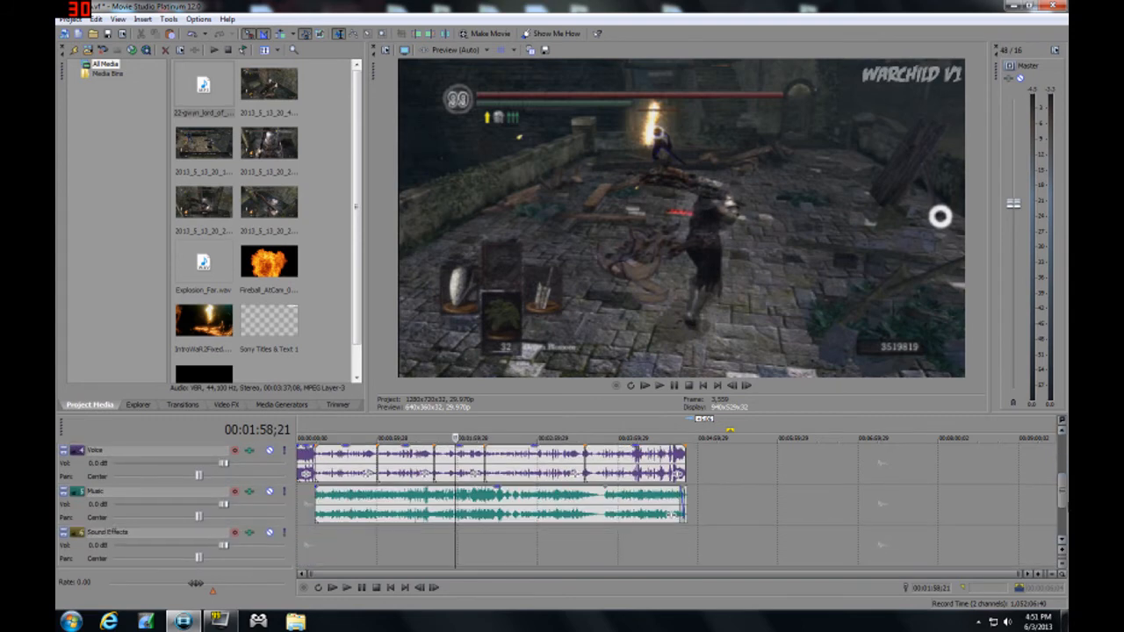
{"action": "left_click", "coordinate": [314, 533]}
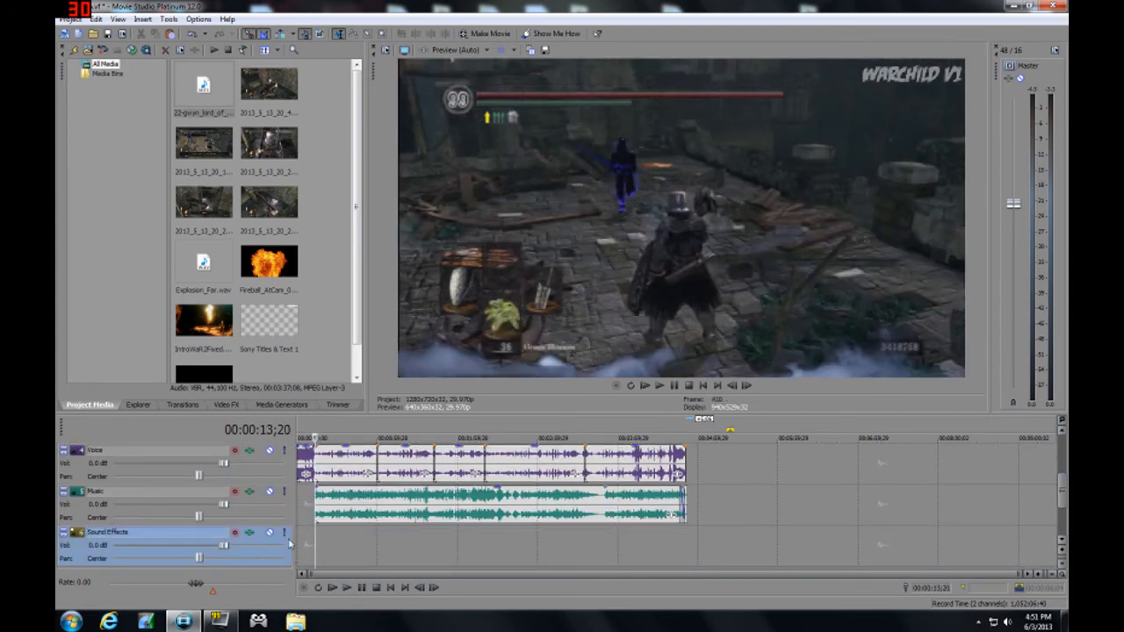
{"action": "left_click", "coordinate": [235, 533]}
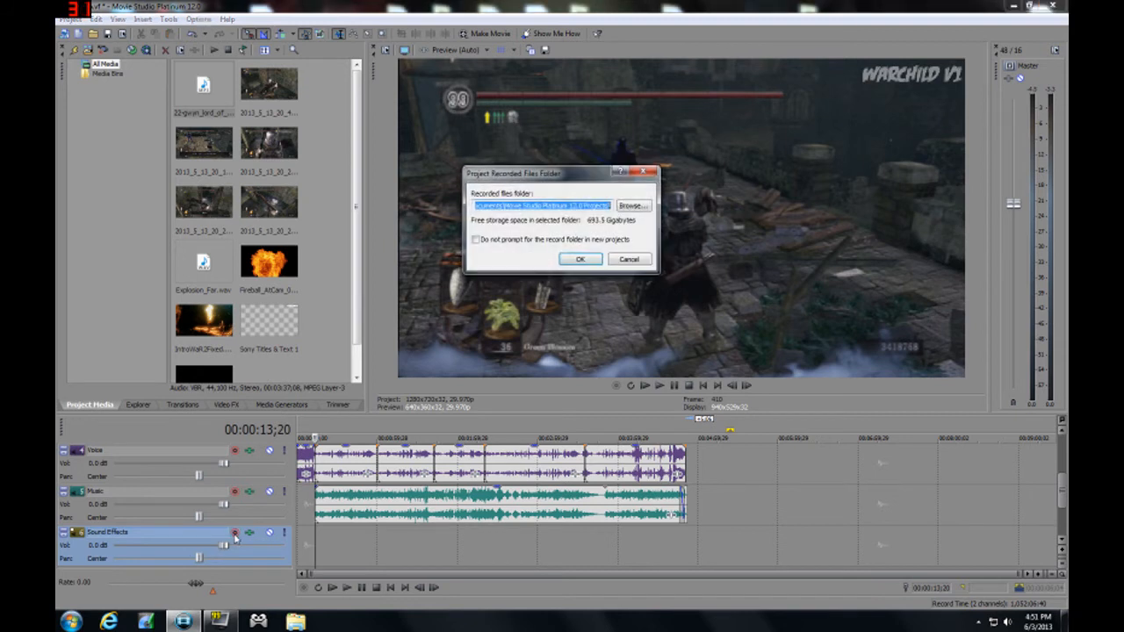
{"action": "left_click", "coordinate": [583, 261]}
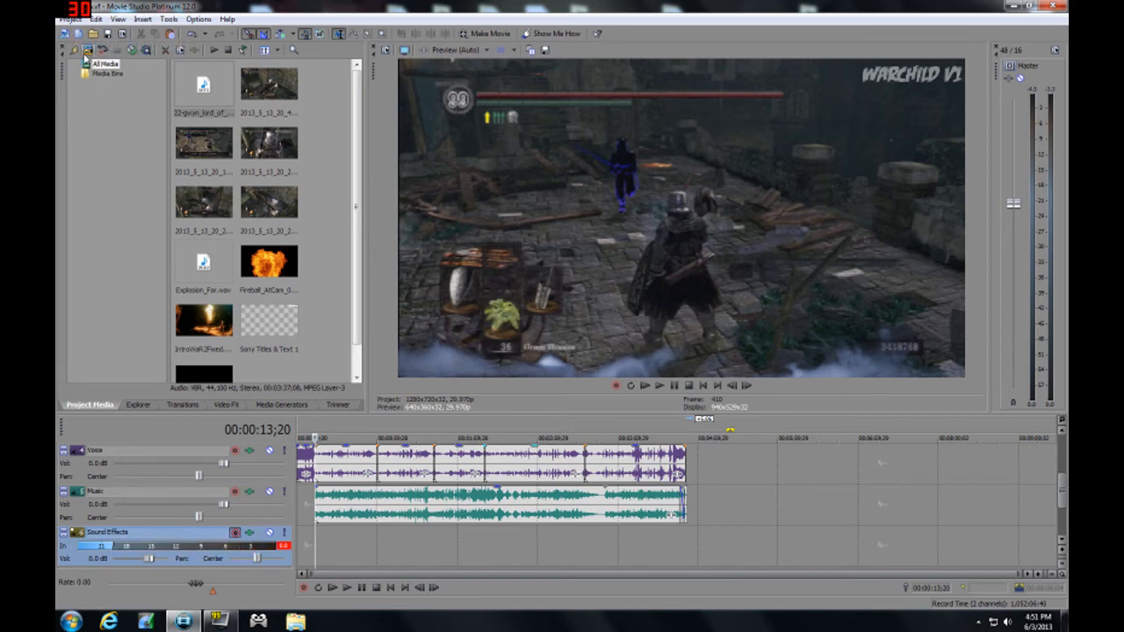
Open the Render As settings, list all formats, and start customizing the Windows Media Video V11 template 3 Mbps Video
{"action": "left_click", "coordinate": [70, 19]}
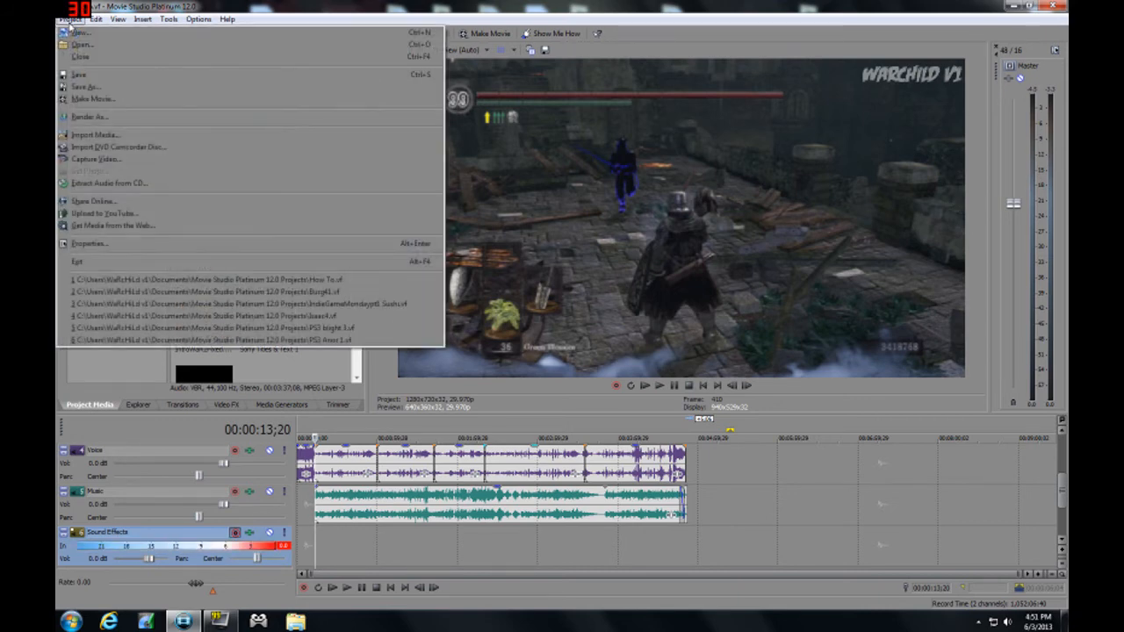
{"action": "left_click", "coordinate": [85, 117]}
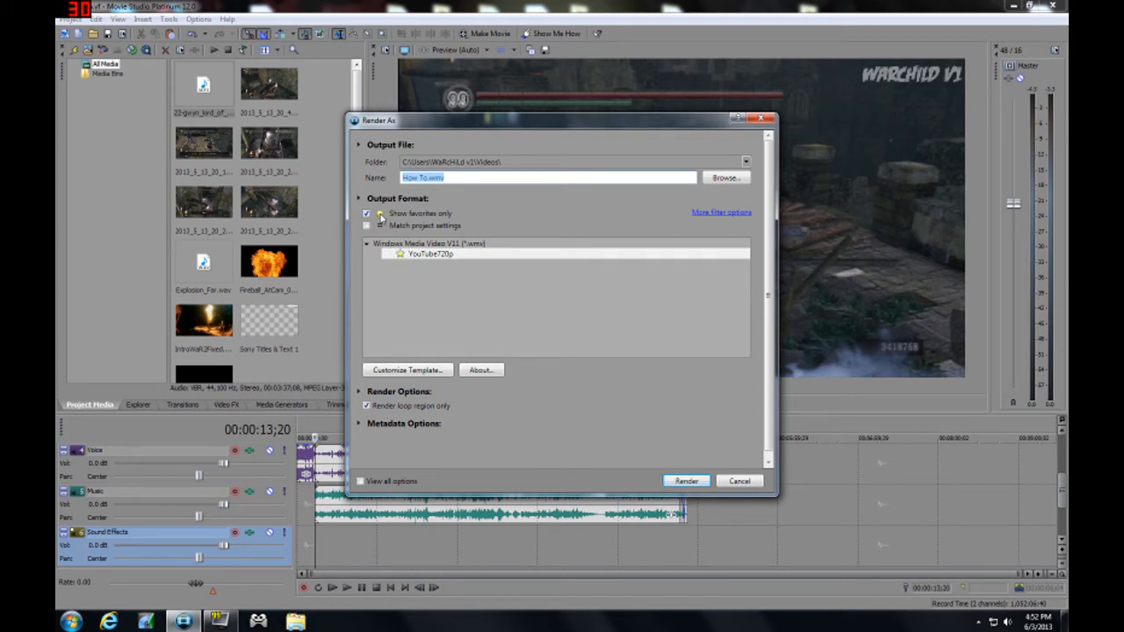
{"action": "left_click", "coordinate": [380, 216]}
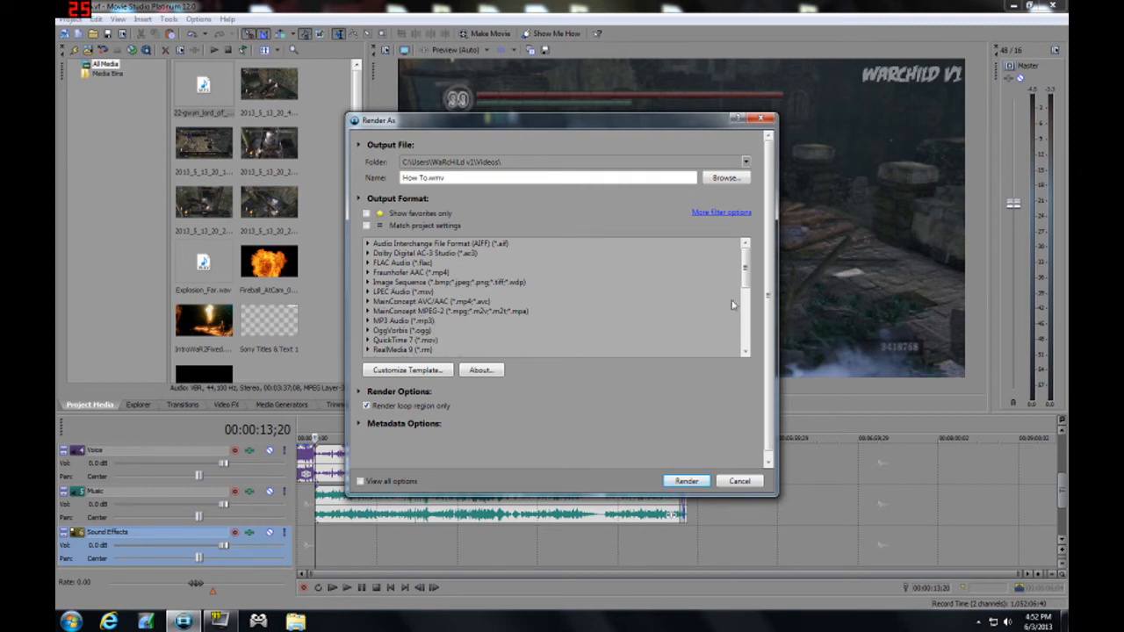
{"action": "left_click_drag", "start_coordinate": [746, 283], "coordinate": [746, 324]}
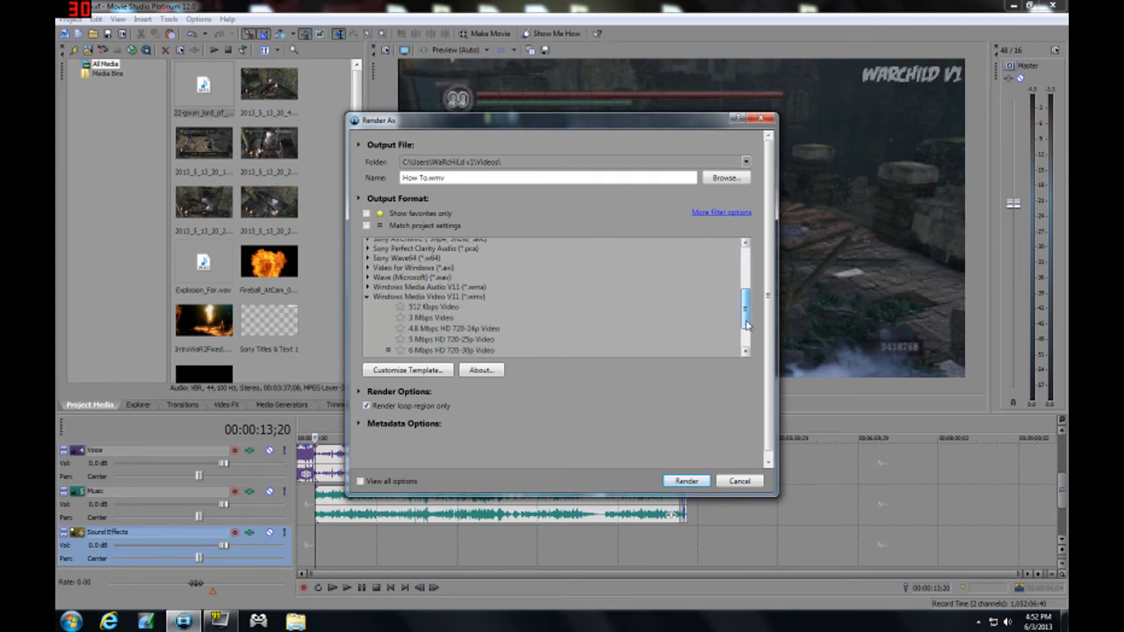
{"action": "left_click", "coordinate": [422, 298]}
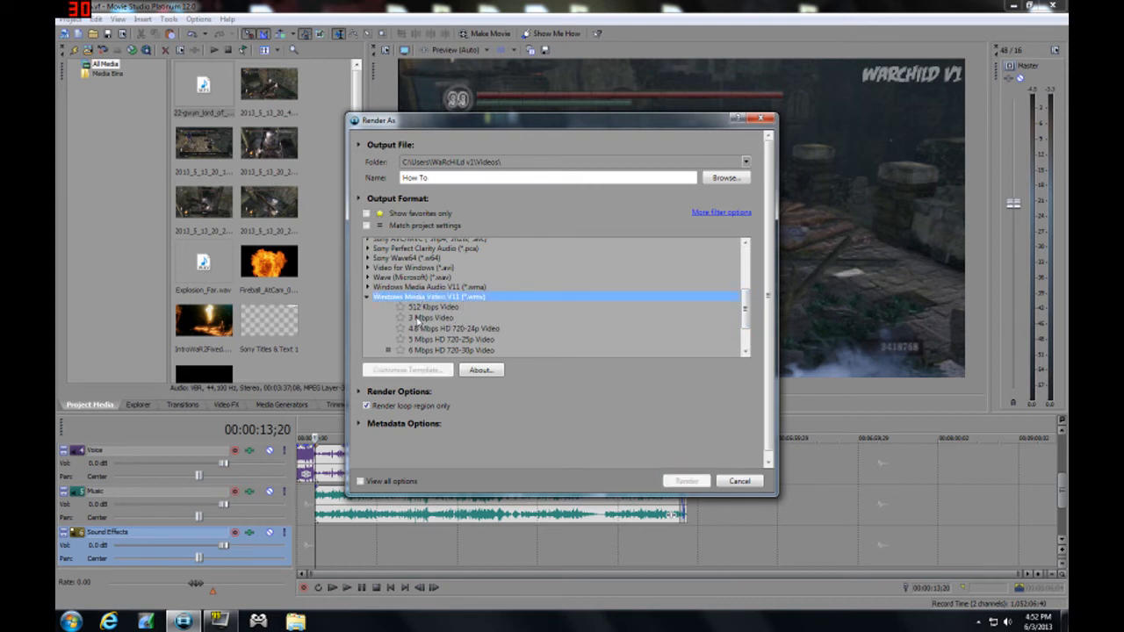
{"action": "left_click", "coordinate": [418, 318]}
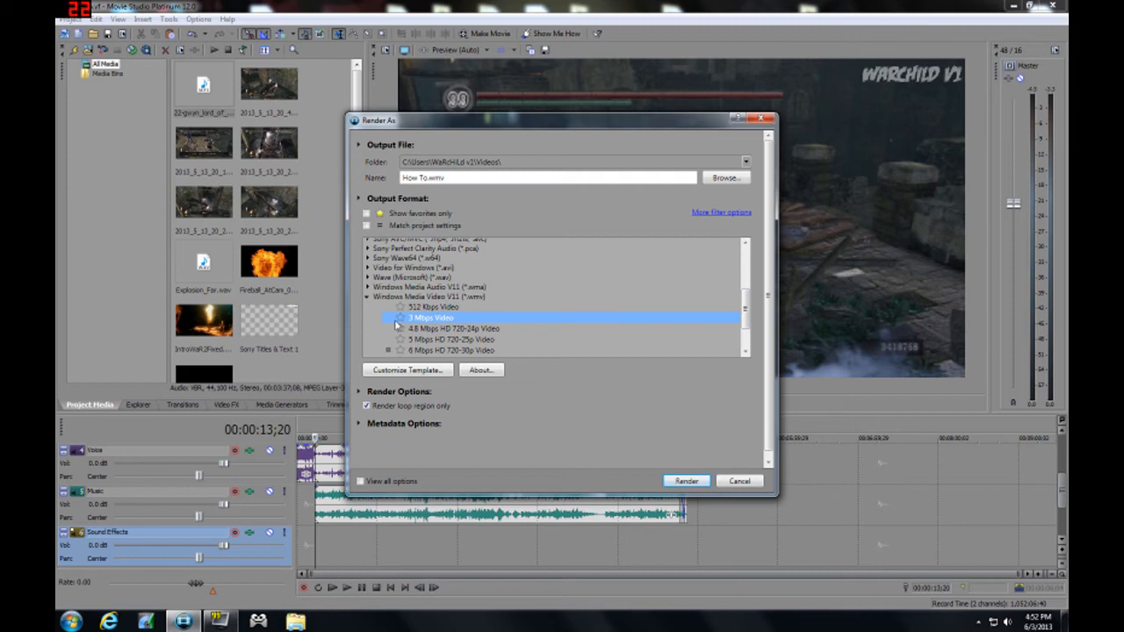
{"action": "left_click", "coordinate": [391, 371]}
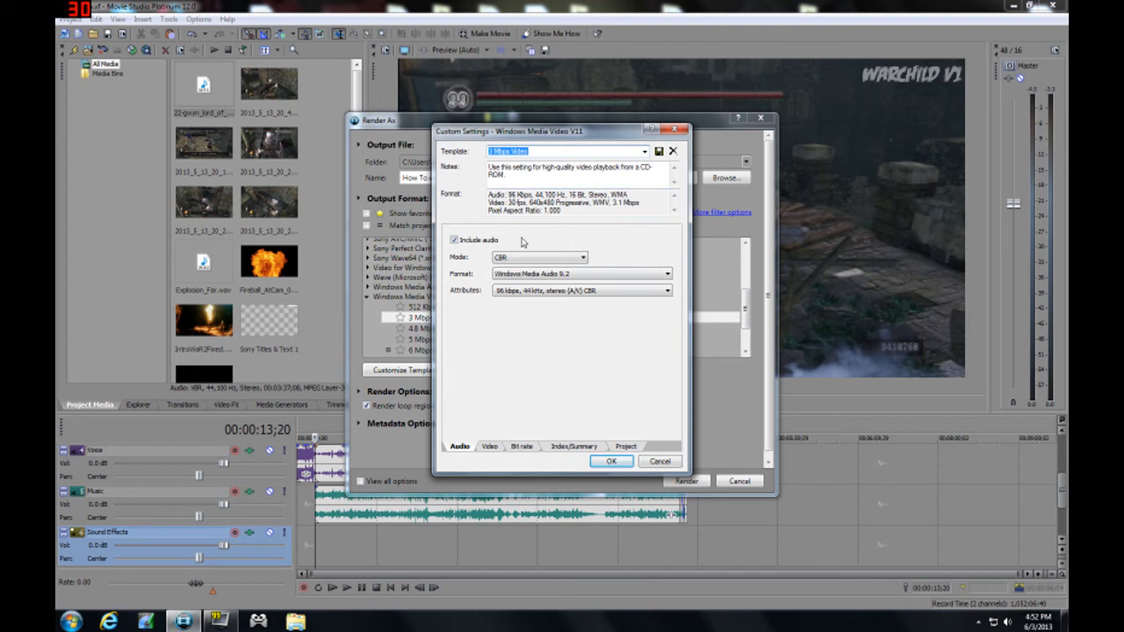
Set the template's image size to High definition (1280x720), frame rate to 30.000 fps and video smoothness to 100
{"action": "left_click", "coordinate": [489, 446]}
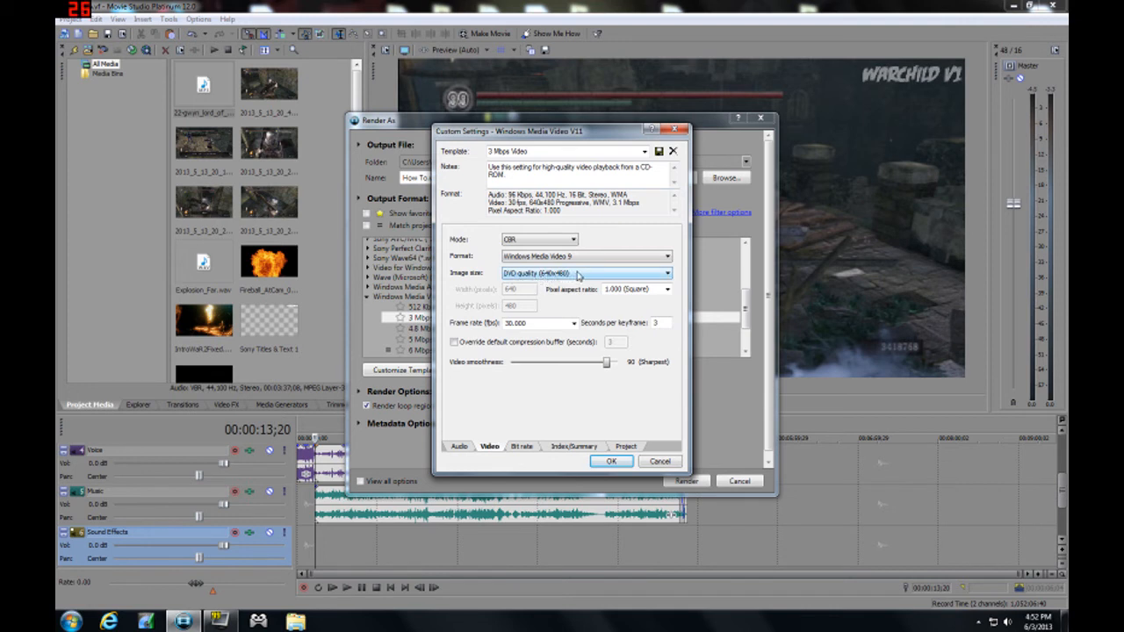
{"action": "left_click", "coordinate": [605, 275]}
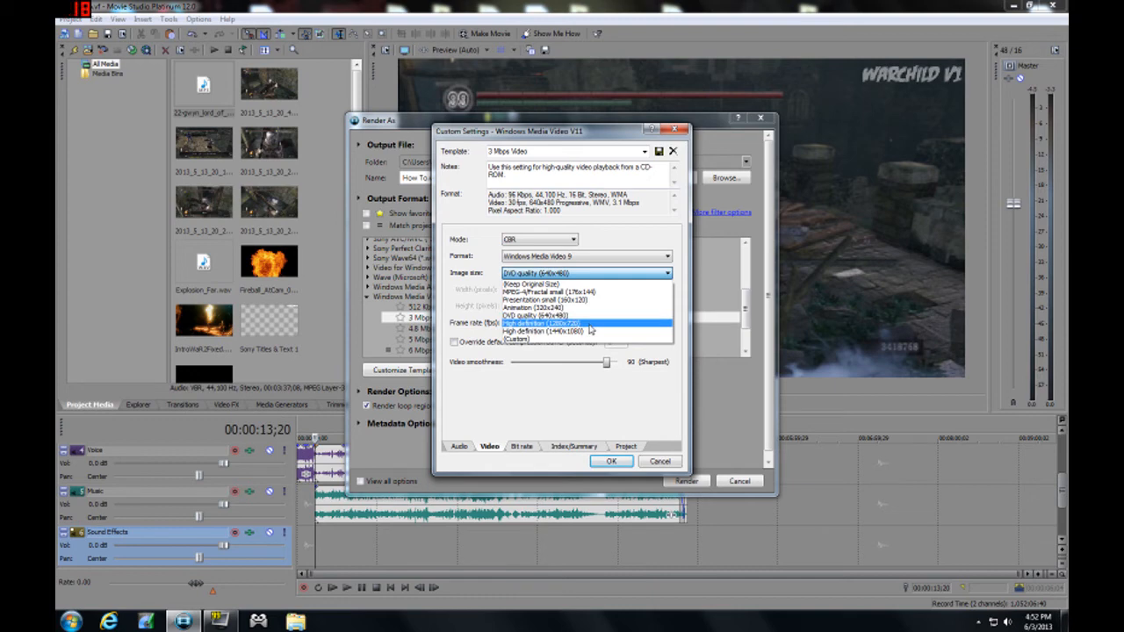
{"action": "left_click", "coordinate": [591, 327]}
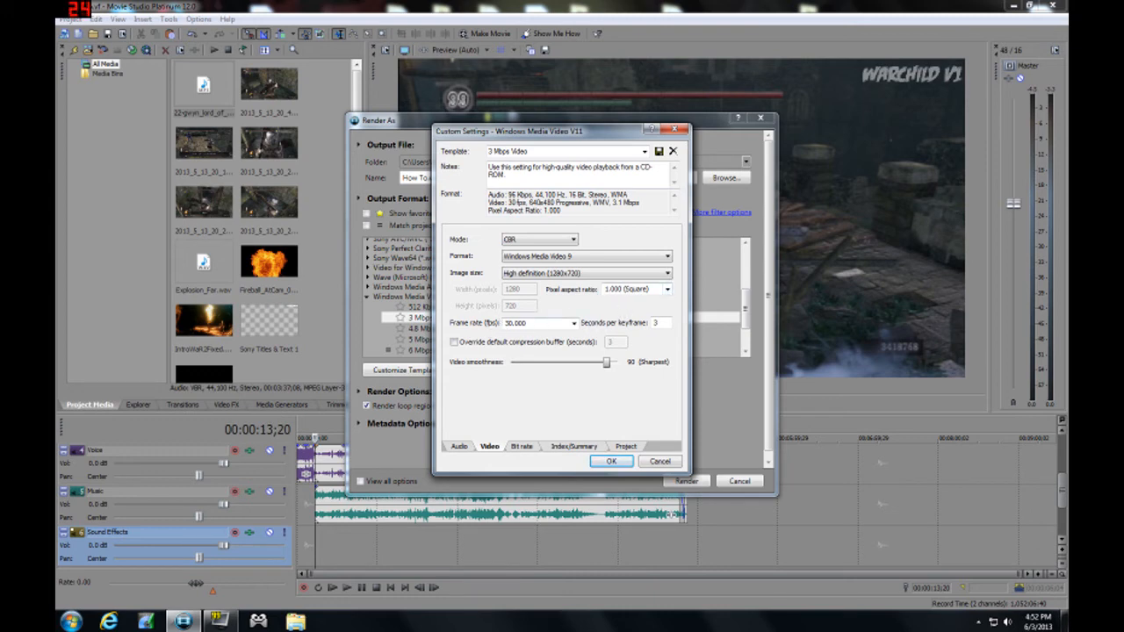
{"action": "left_click", "coordinate": [574, 324]}
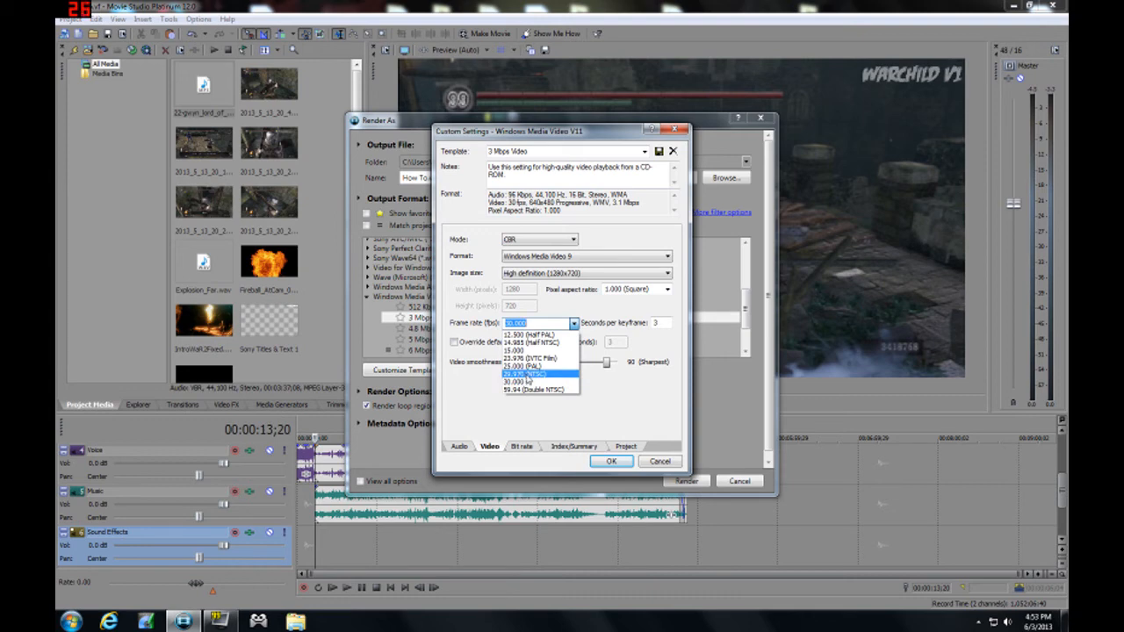
{"action": "left_click", "coordinate": [518, 385]}
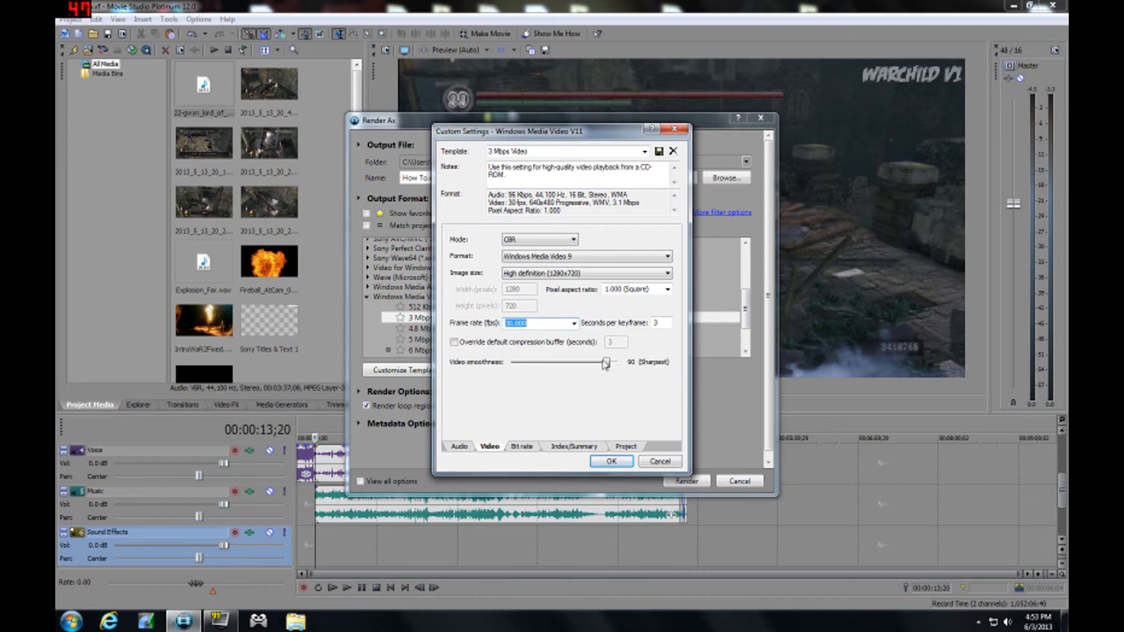
{"action": "left_click_drag", "start_coordinate": [606, 362], "coordinate": [618, 362]}
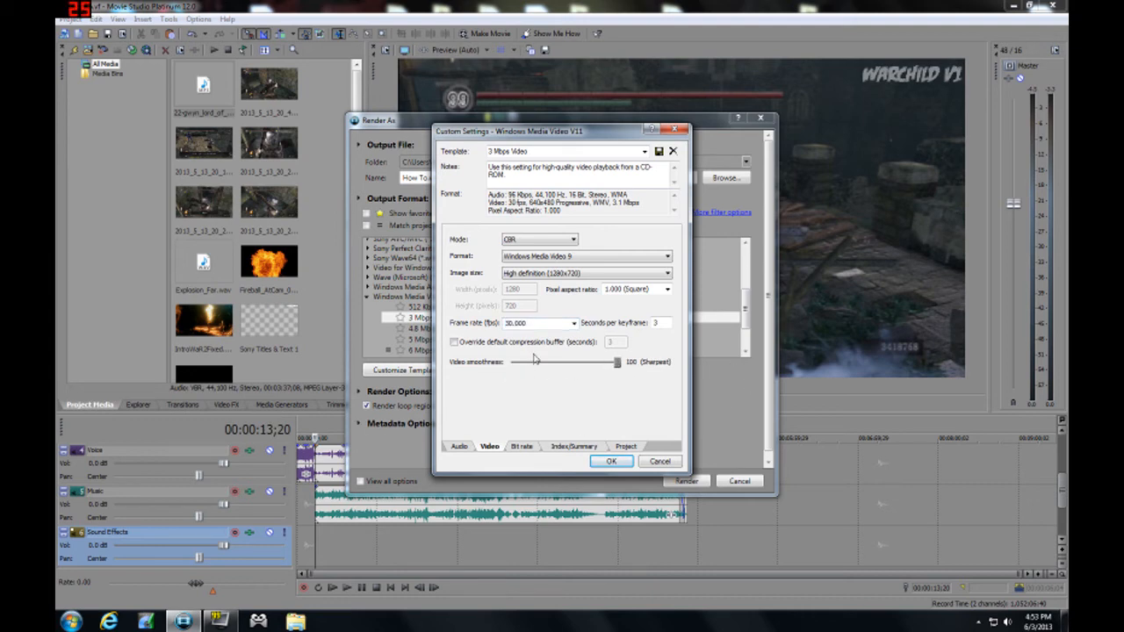
Set the template's video rendering quality to Best, enter YouTube 720p as its name, and discard the custom settings
{"action": "left_click", "coordinate": [521, 447]}
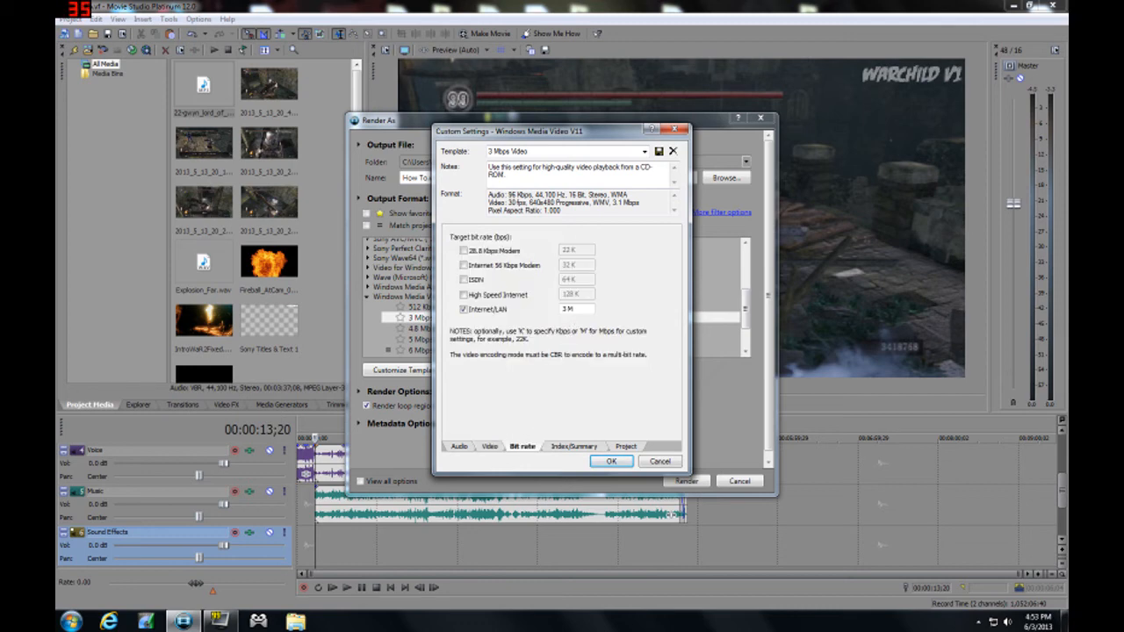
{"action": "left_click", "coordinate": [572, 447]}
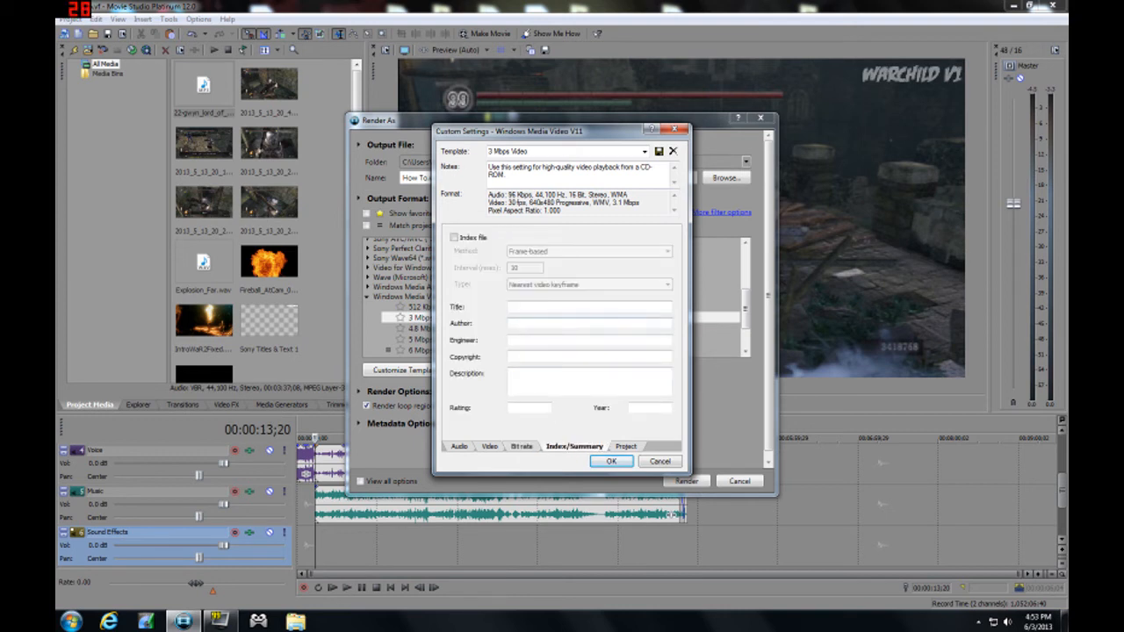
{"action": "left_click", "coordinate": [627, 447]}
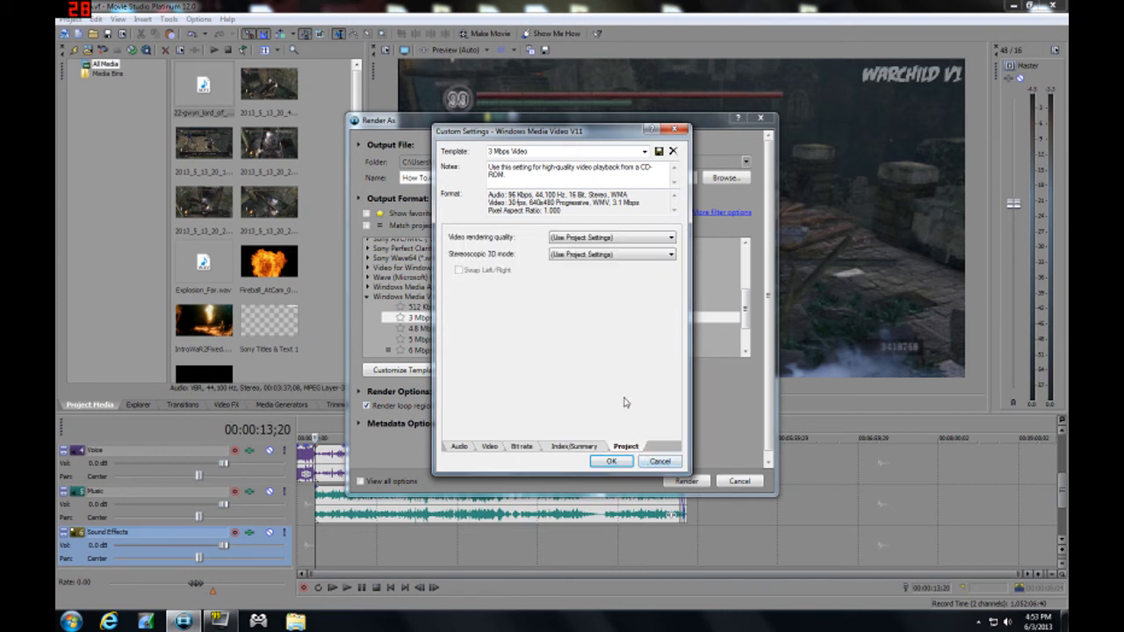
{"action": "left_click", "coordinate": [588, 244]}
{"action": "left_click", "coordinate": [587, 284]}
{"action": "left_click", "coordinate": [515, 151]}
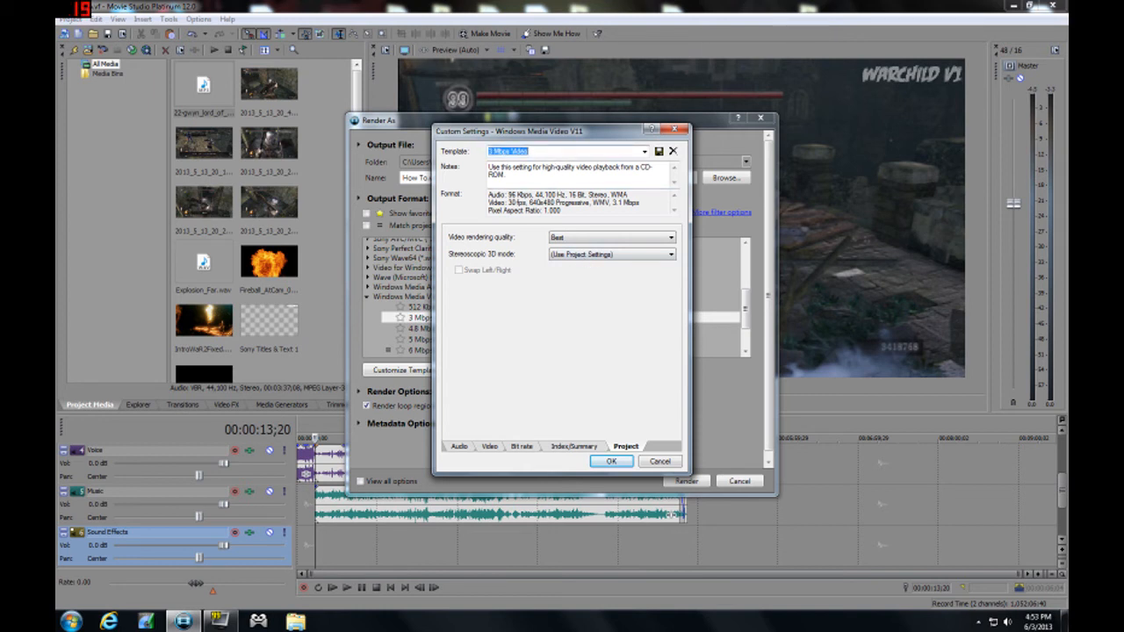
{"action": "type", "text": "YouTube 720p"}
{"action": "left_click", "coordinate": [660, 461]}
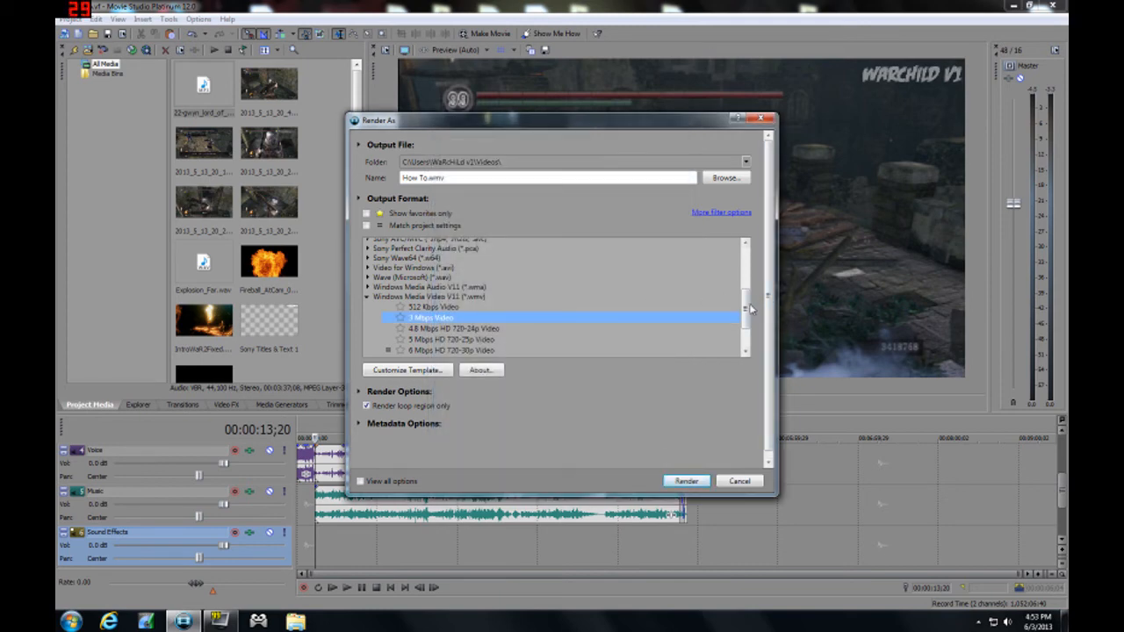
Mark the YouTube720p template as a favorite, select it in the favorites-only list, and close the render settings without rendering
{"action": "left_click_drag", "start_coordinate": [745, 307], "coordinate": [747, 328]}
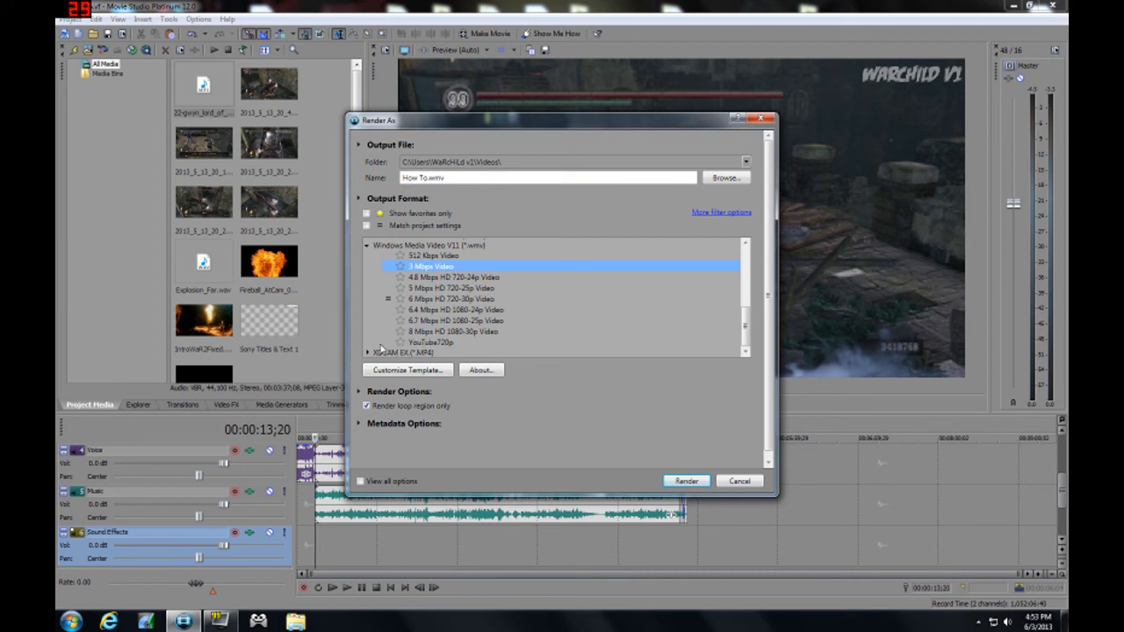
{"action": "left_click", "coordinate": [401, 343]}
{"action": "left_click", "coordinate": [366, 213]}
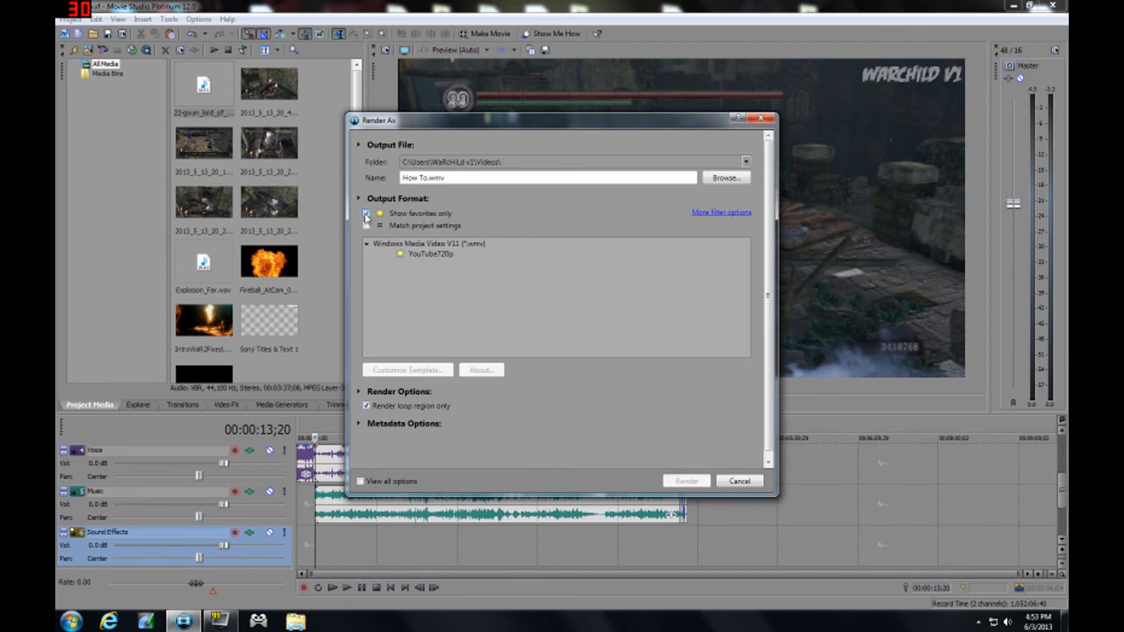
{"action": "left_click", "coordinate": [432, 255]}
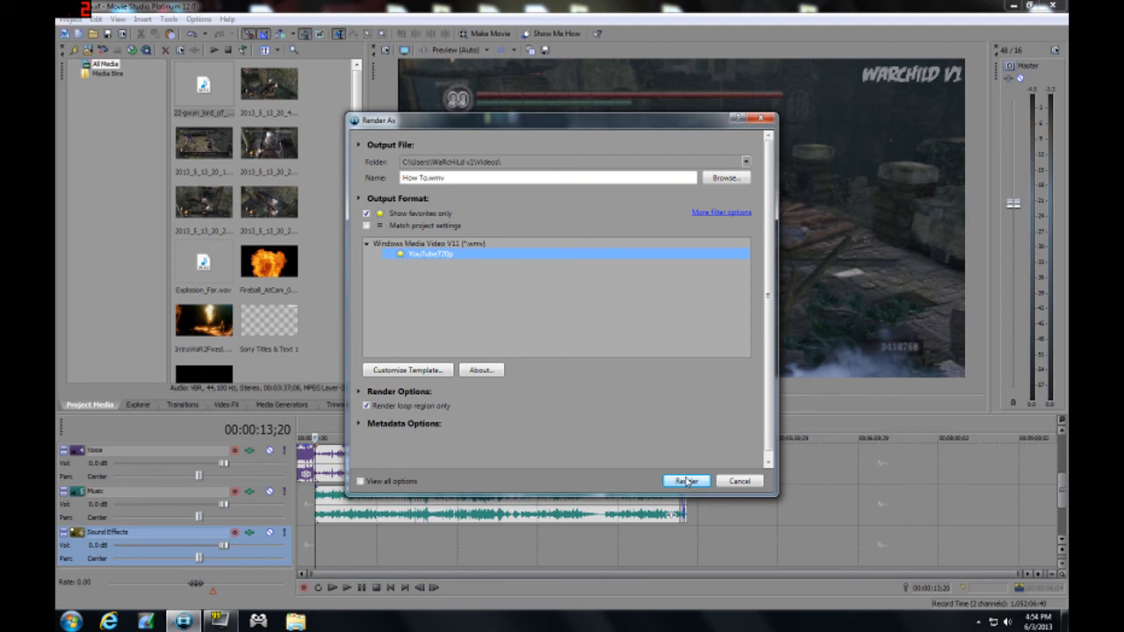
{"action": "left_click", "coordinate": [732, 482]}
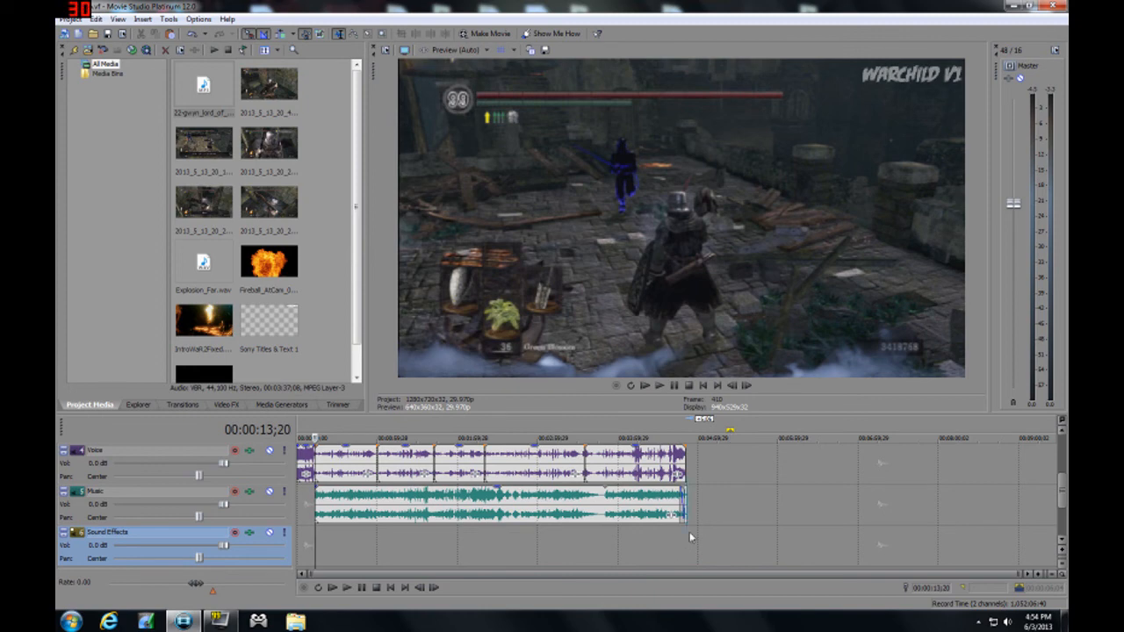
Select the loop region from the project start to the end of the last overlay clip at 00:04:56;18
{"action": "left_click_drag", "start_coordinate": [689, 531], "coordinate": [299, 532]}
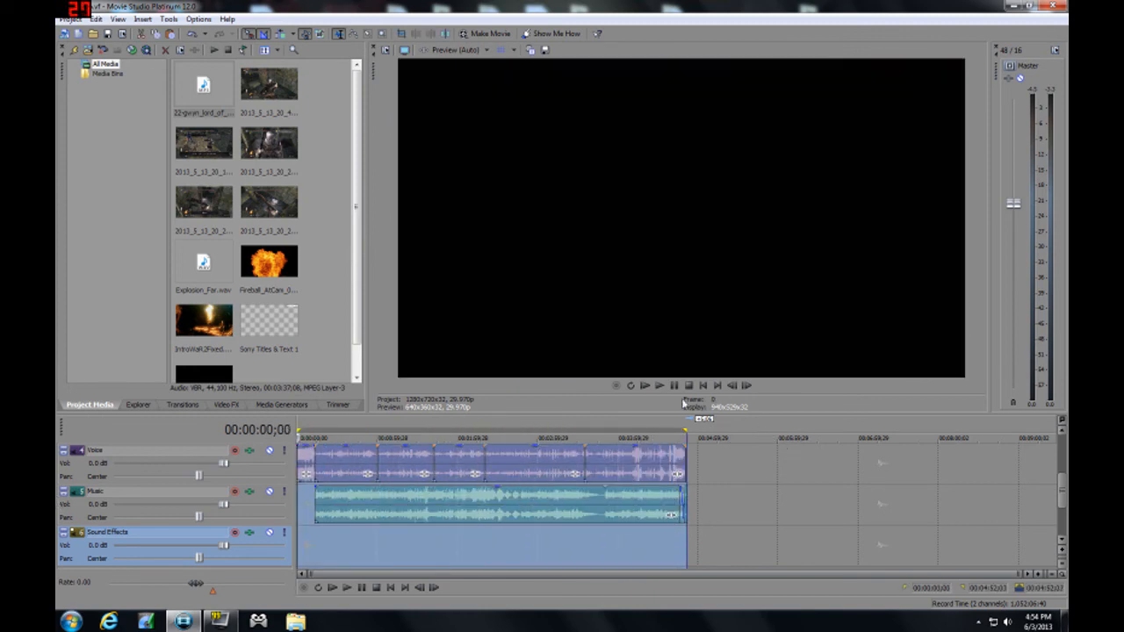
{"action": "mouse_move", "coordinate": [686, 435]}
{"action": "left_mouse_down"}
{"action": "mouse_move", "coordinate": [765, 436]}
{"action": "mouse_move", "coordinate": [492, 436]}
{"action": "mouse_move", "coordinate": [685, 437]}
{"action": "left_mouse_up"}
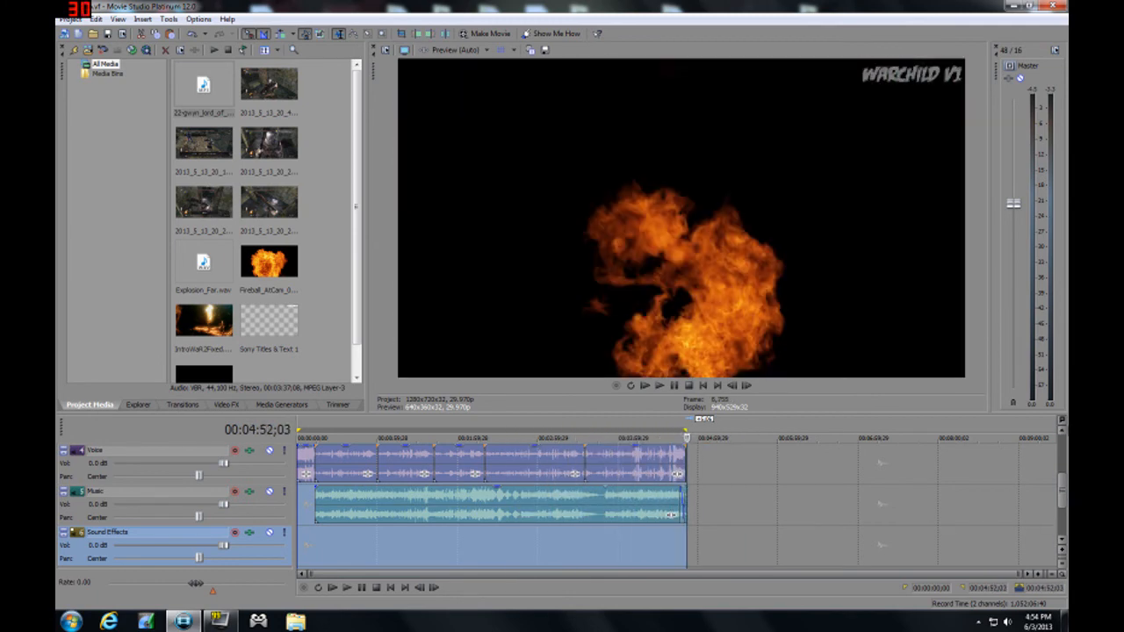
{"action": "left_click_drag", "start_coordinate": [1059, 489], "coordinate": [1059, 451]}
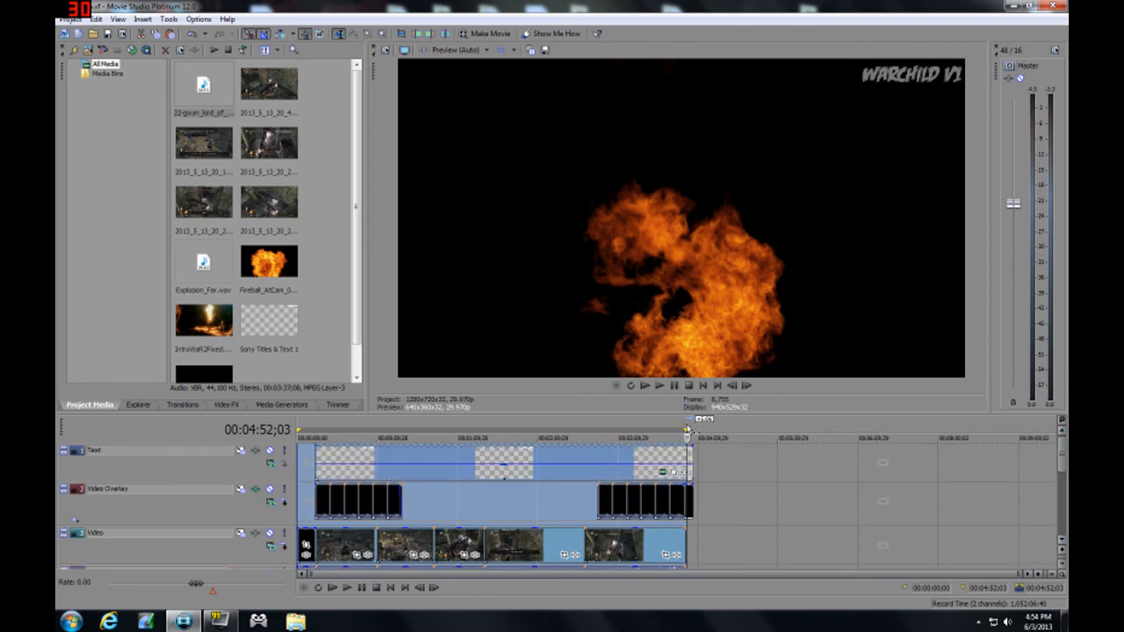
{"action": "left_click_drag", "start_coordinate": [686, 429], "coordinate": [692, 430]}
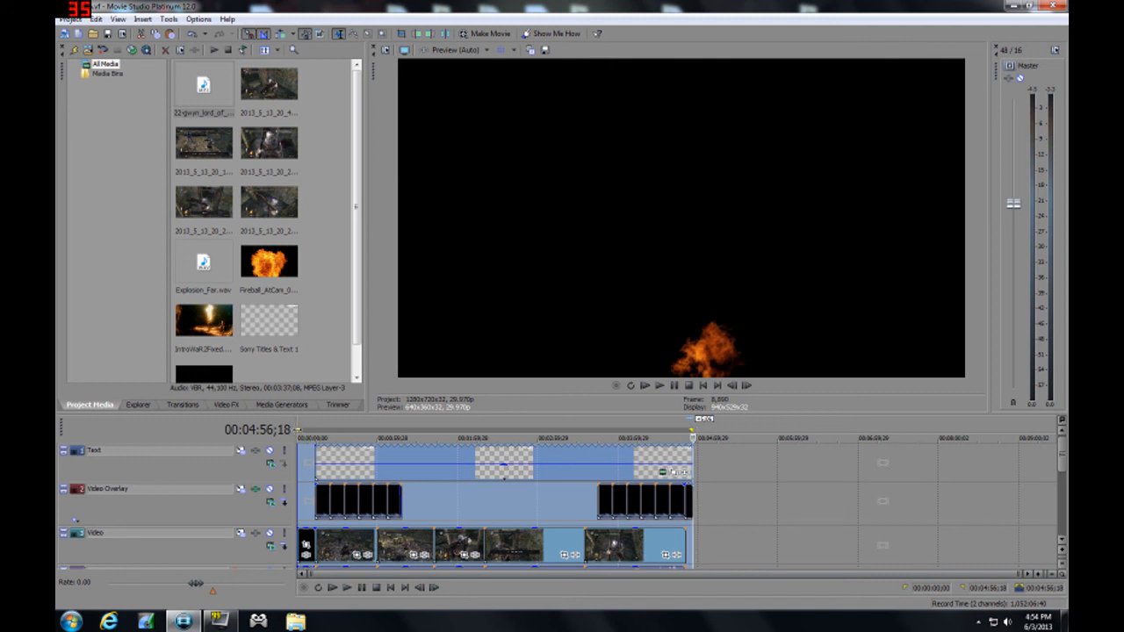
Play the finished project from its start through the intro into the gameplay, and pause it
{"action": "left_click", "coordinate": [303, 437]}
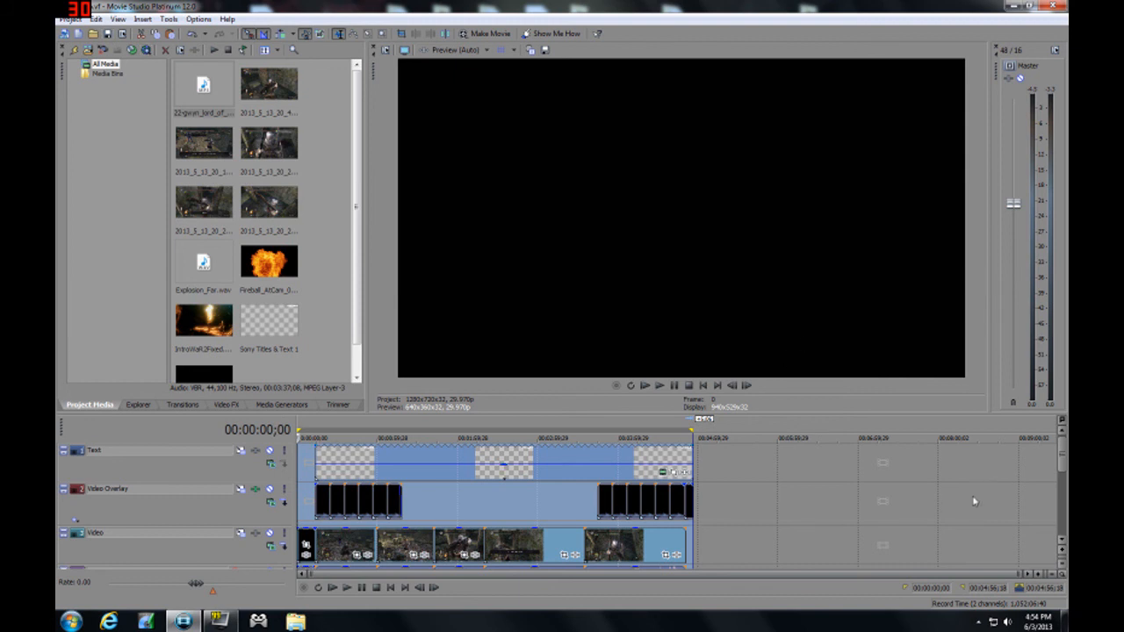
{"action": "left_click_drag", "start_coordinate": [1062, 459], "coordinate": [1061, 493]}
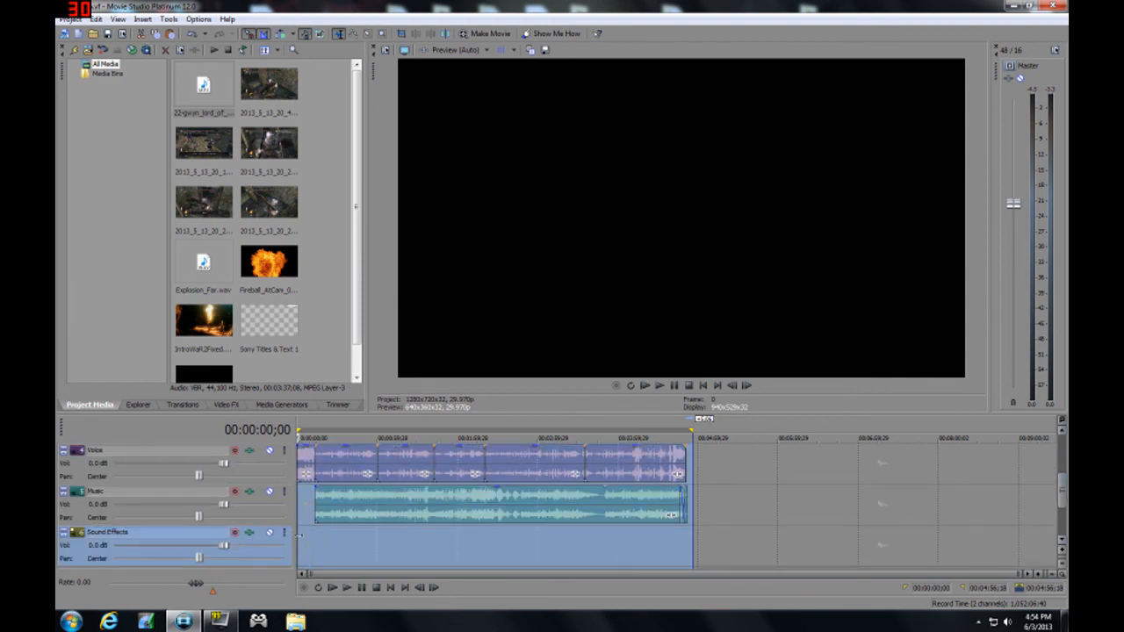
{"action": "left_click", "coordinate": [347, 588]}
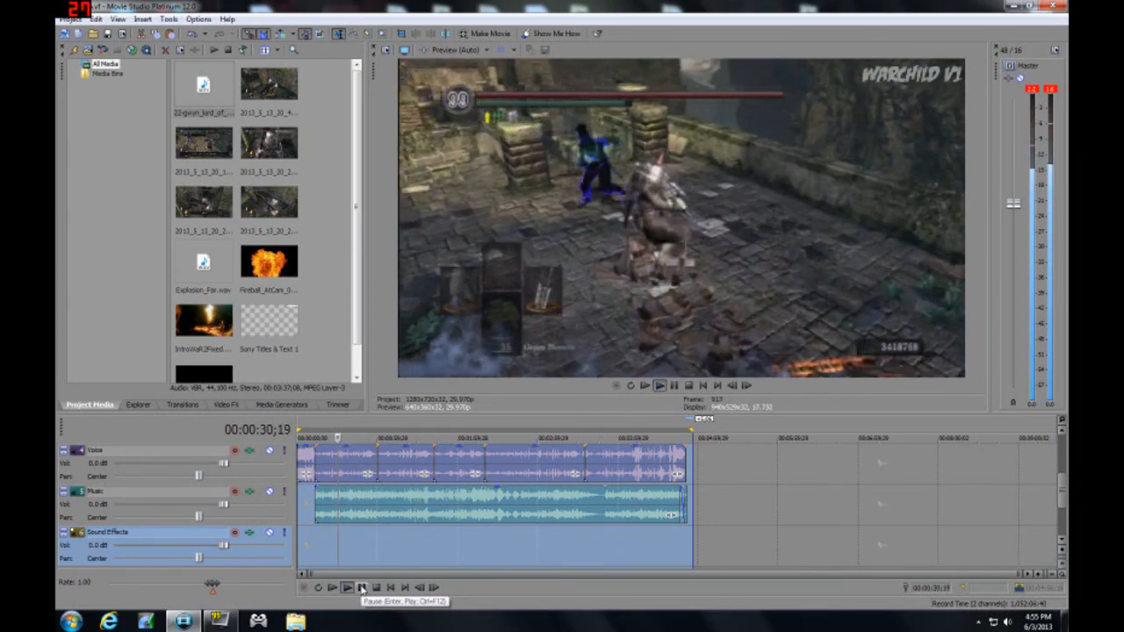
{"action": "left_click", "coordinate": [360, 588]}
Apply the AAA Feast of Flesh preset to the title event on the Text track and close its generator settings
{"action": "left_click_drag", "start_coordinate": [1058, 485], "coordinate": [1059, 452]}
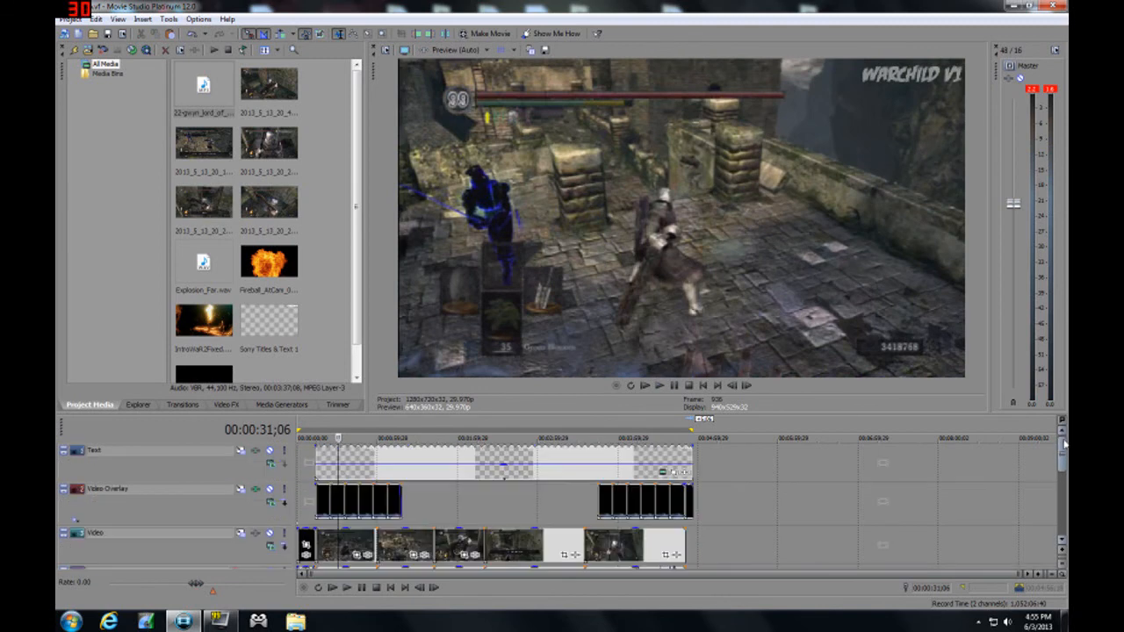
{"action": "left_click", "coordinate": [663, 472]}
{"action": "left_click", "coordinate": [405, 207]}
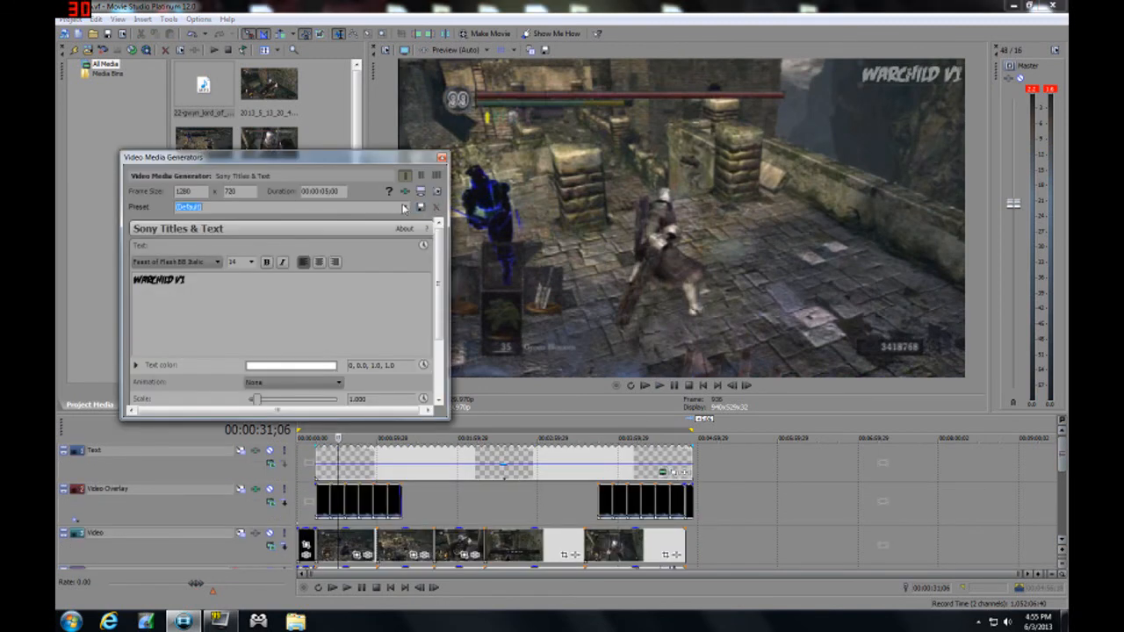
{"action": "left_click", "coordinate": [268, 432]}
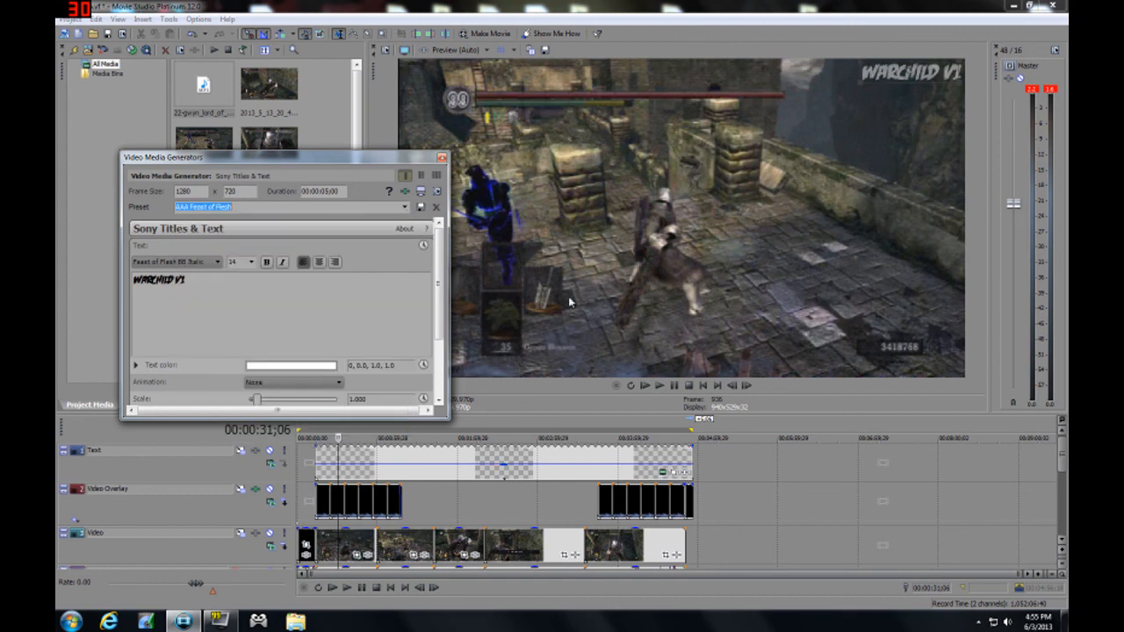
{"action": "left_click", "coordinate": [441, 159]}
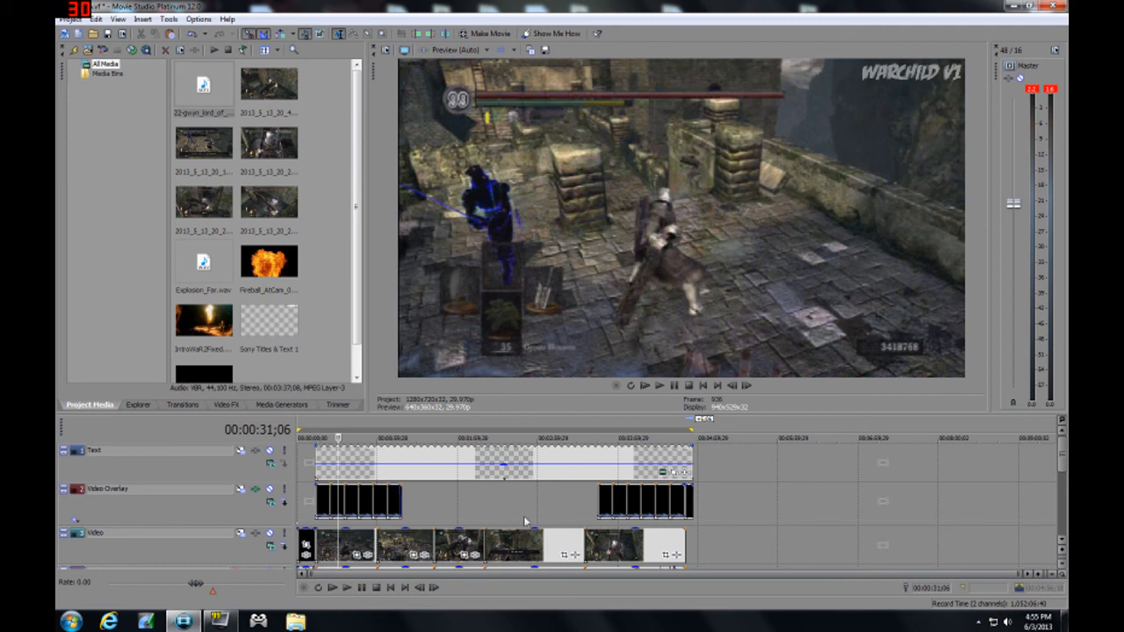
Inspect the smoke overlay at several points along the first group of clips on the Video Overlay track
{"action": "left_click", "coordinate": [435, 506]}
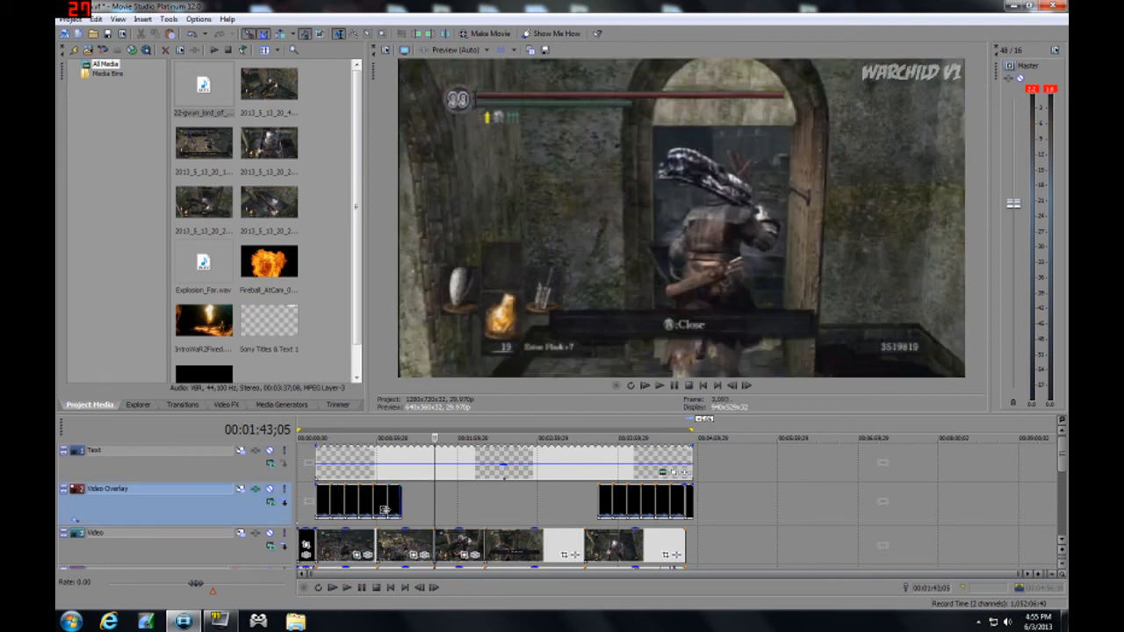
{"action": "left_click", "coordinate": [363, 510]}
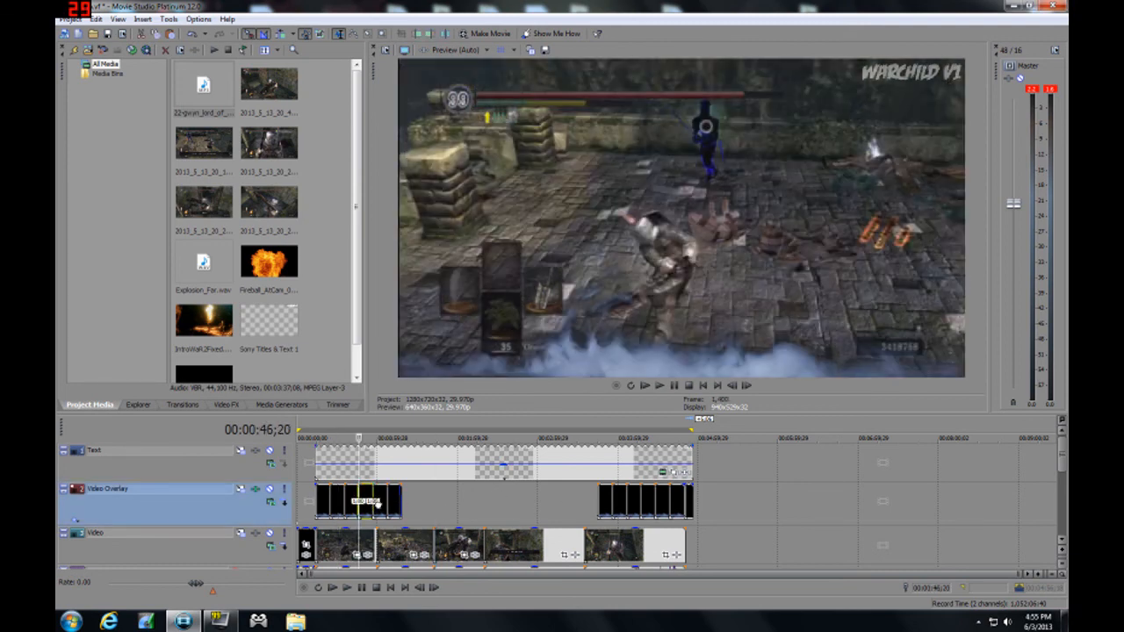
{"action": "left_click", "coordinate": [378, 503]}
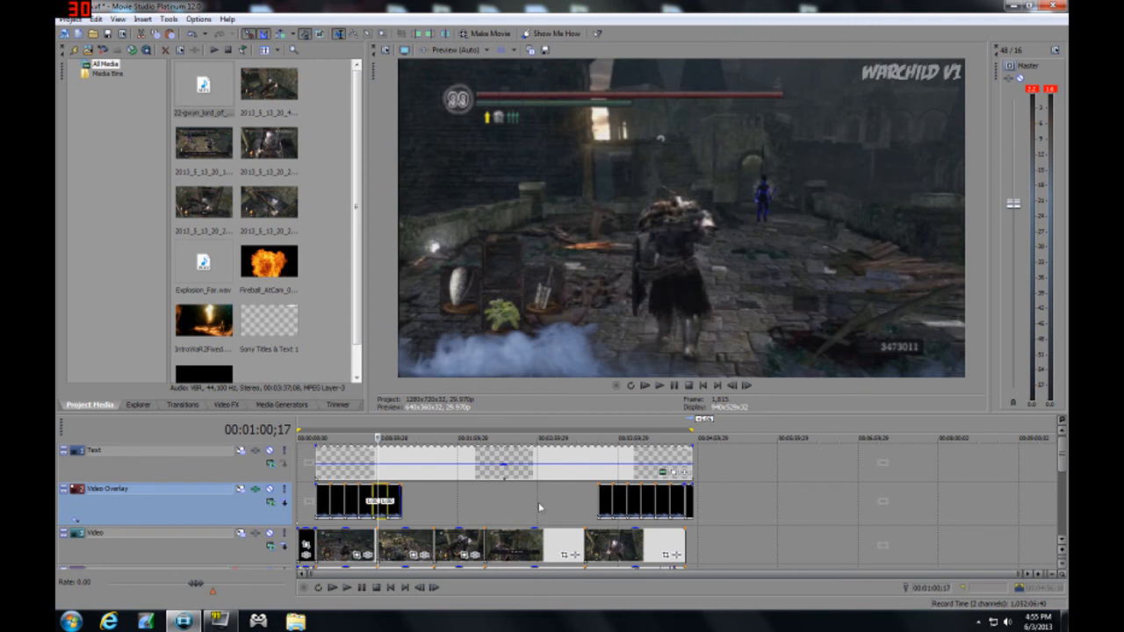